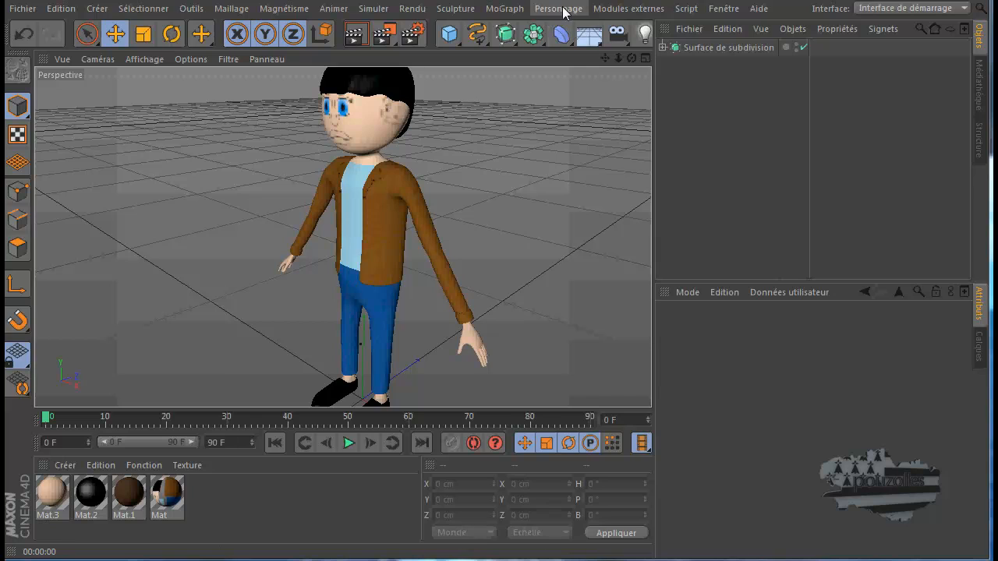
Add a Personnage character rig object to the scene and keep it selected
{"action": "left_click", "coordinate": [559, 10]}
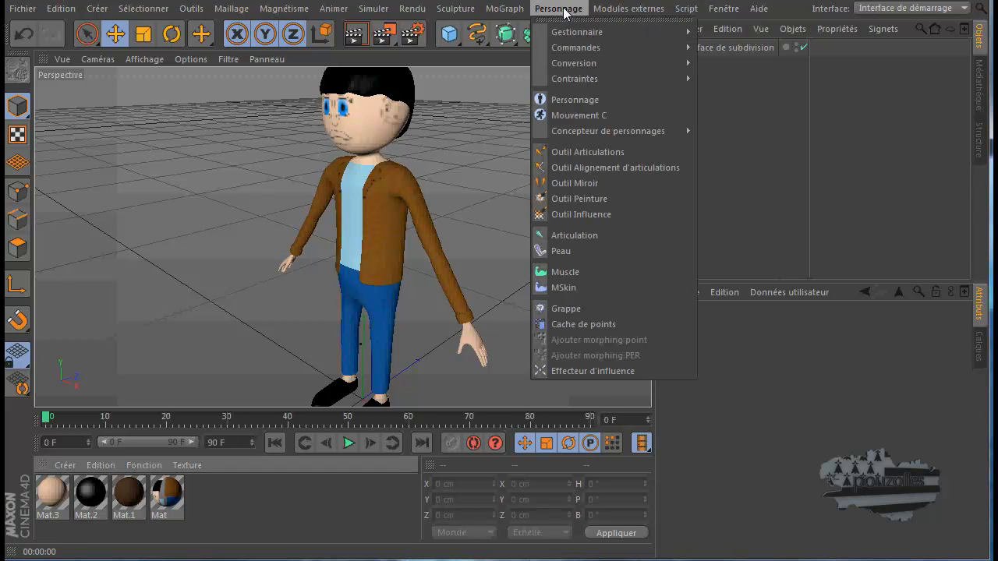
{"action": "left_click", "coordinate": [573, 103]}
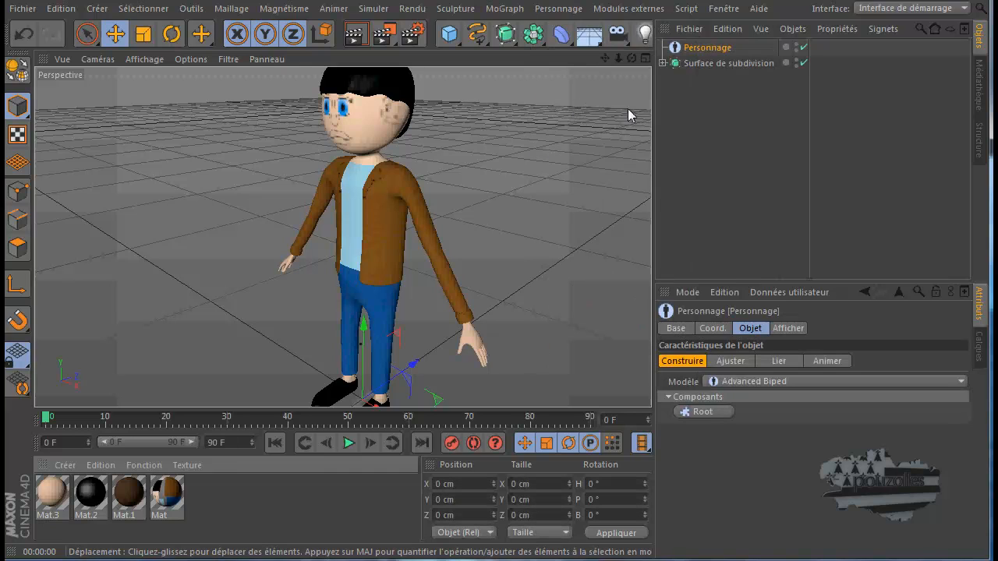
{"action": "left_click", "coordinate": [723, 48], "text": "ctrl"}
{"action": "left_click", "coordinate": [707, 49]}
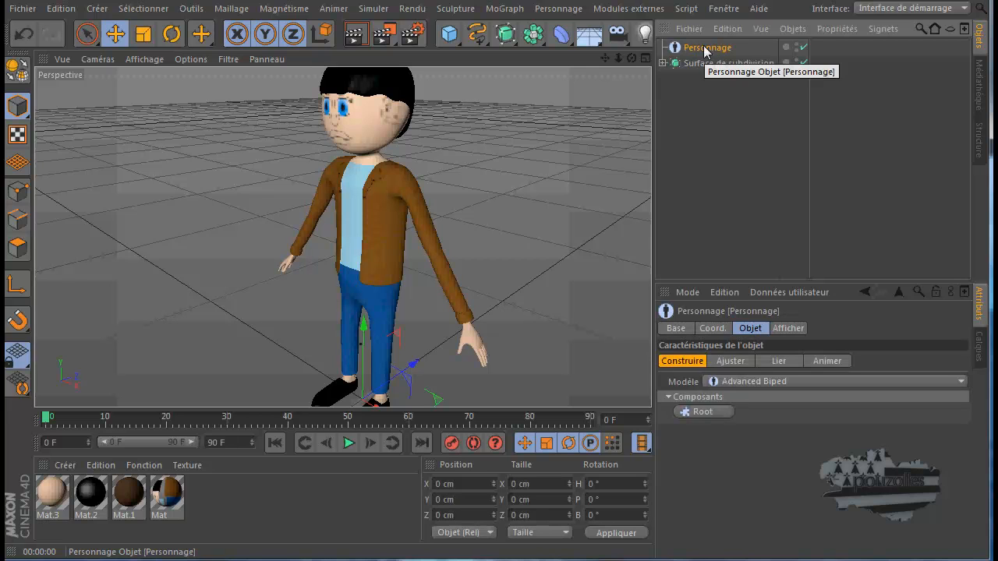
Inspect the position of the Personnage object's origin relative to the character's feet and body
{"action": "scroll", "coordinate": [445, 237], "scroll_direction": "down", "scroll_amount": 4}
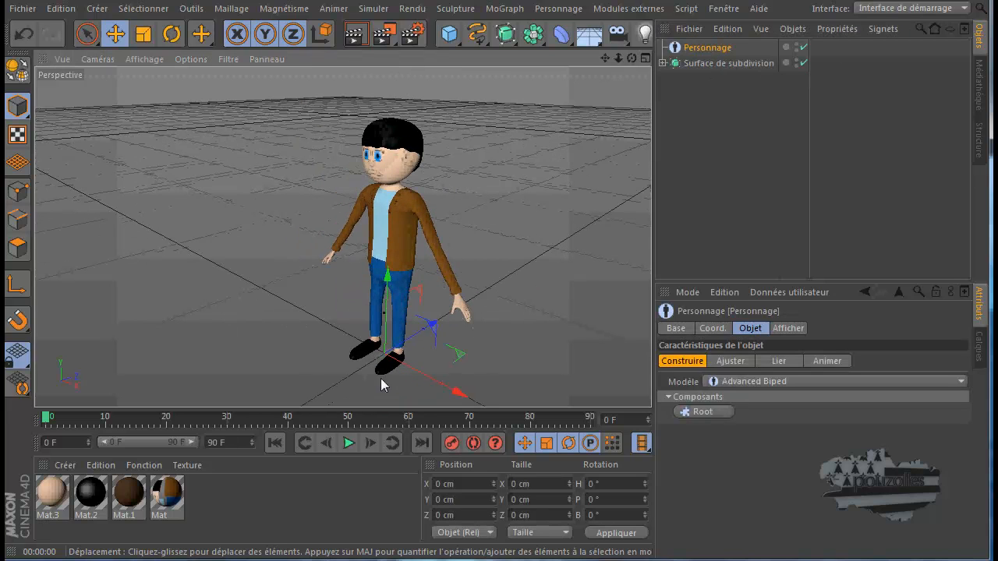
{"action": "scroll", "coordinate": [386, 374], "scroll_direction": "up", "scroll_amount": 5}
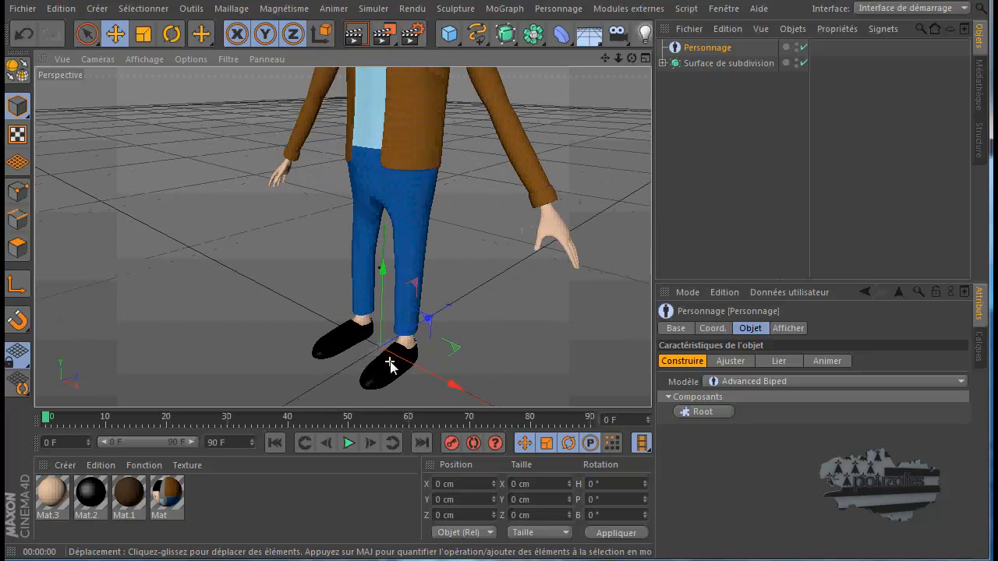
{"action": "scroll", "coordinate": [390, 366], "scroll_direction": "up", "scroll_amount": 4}
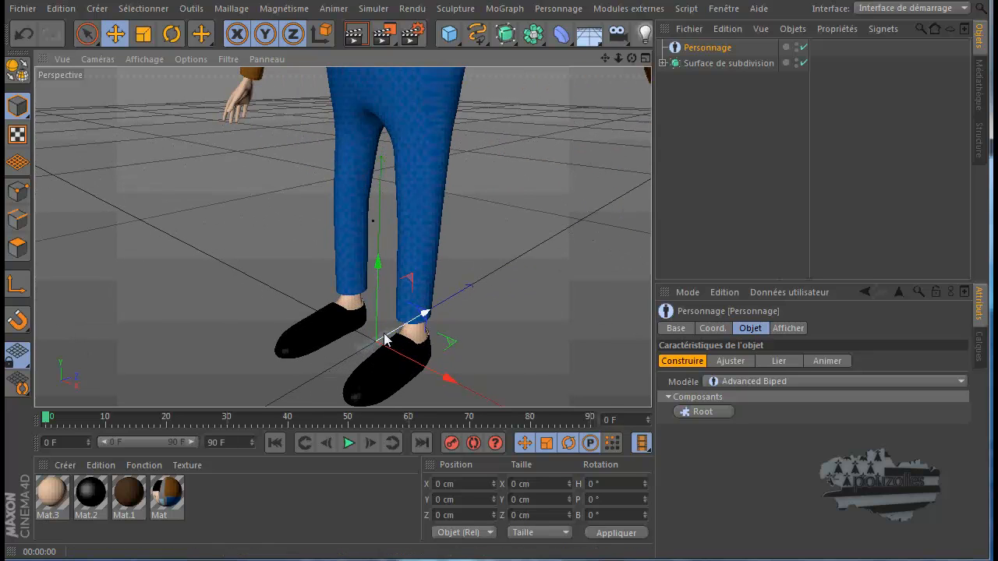
{"action": "scroll", "coordinate": [398, 339], "scroll_direction": "down", "scroll_amount": 3}
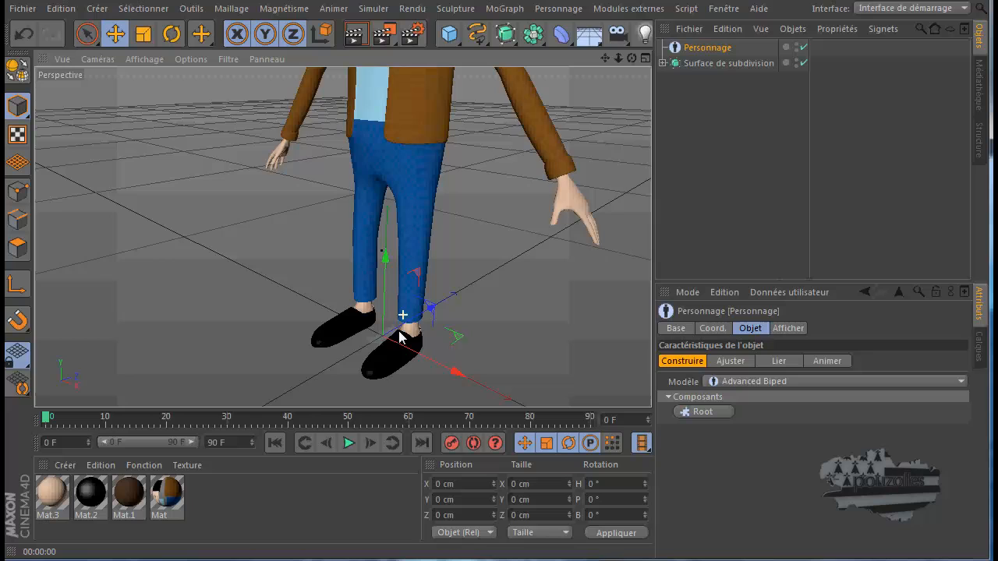
{"action": "scroll", "coordinate": [394, 333], "scroll_direction": "down", "scroll_amount": 2}
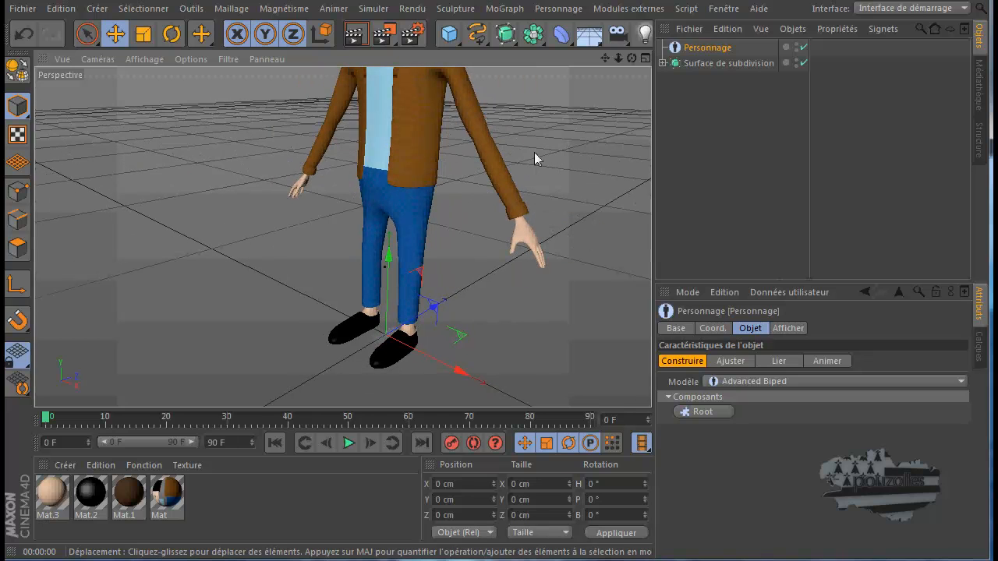
{"action": "scroll", "coordinate": [534, 159], "scroll_direction": "down", "scroll_amount": 3}
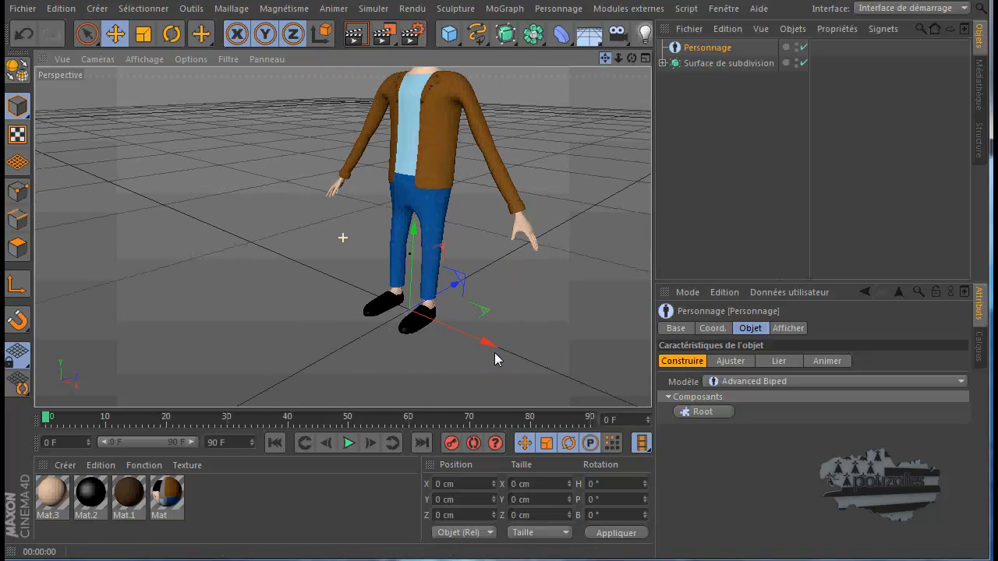
{"action": "left_click_drag", "start_coordinate": [495, 352], "coordinate": [494, 349]}
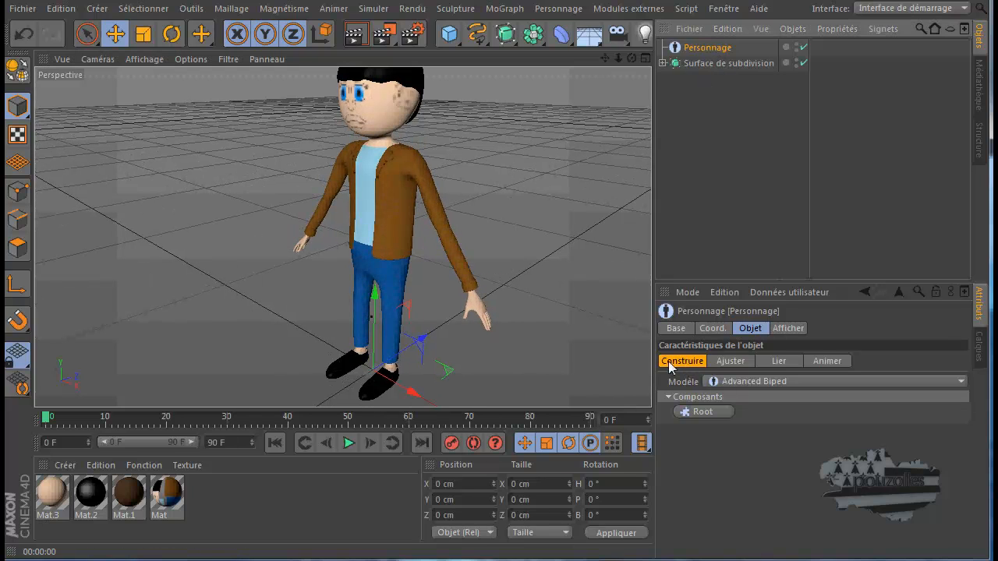
Review the Personnage object's Ajuster, Lier and Animer modes, return to Construire and look through the available rig models
{"action": "left_click", "coordinate": [739, 363]}
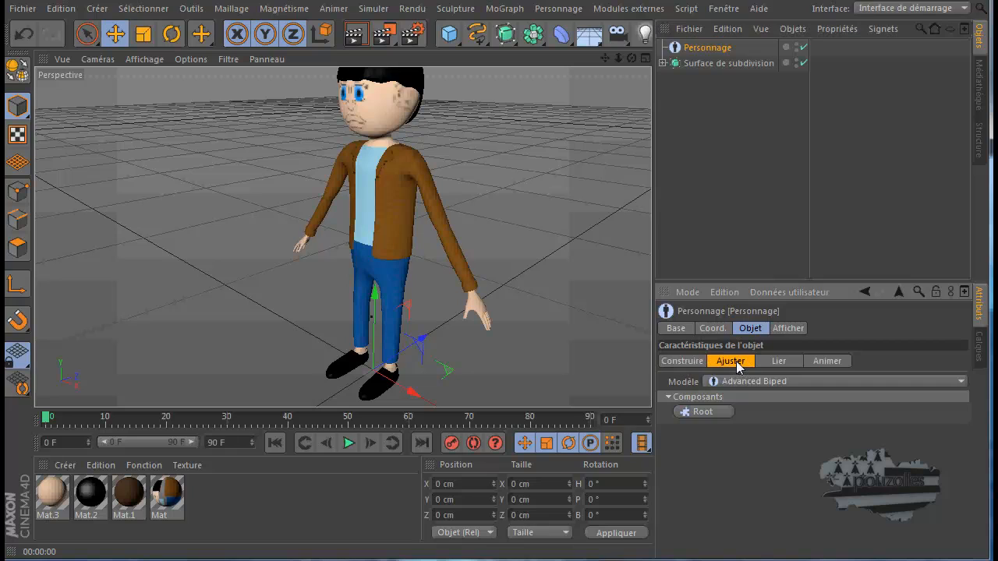
{"action": "left_click", "coordinate": [778, 363]}
{"action": "left_click", "coordinate": [831, 361]}
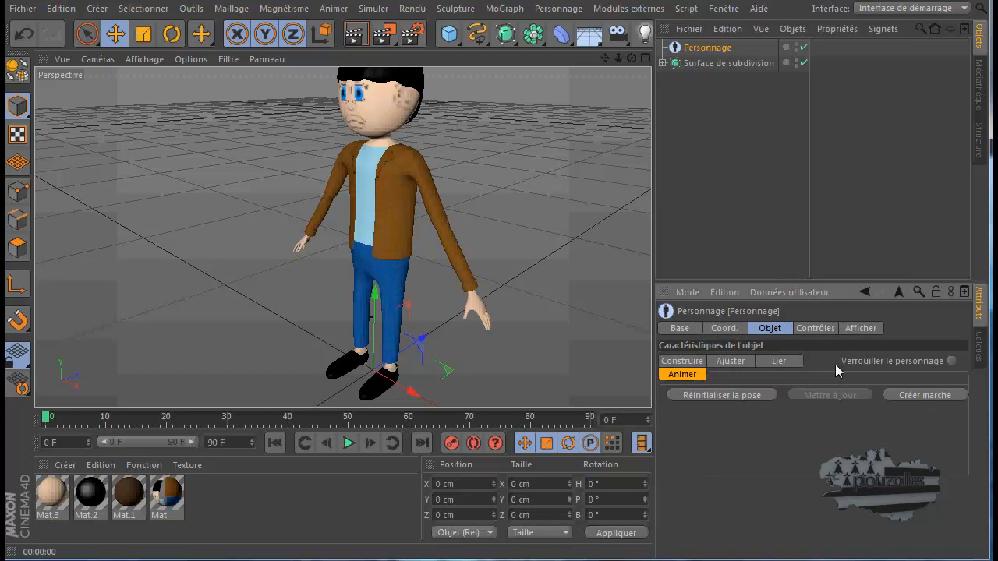
{"action": "left_click", "coordinate": [689, 362]}
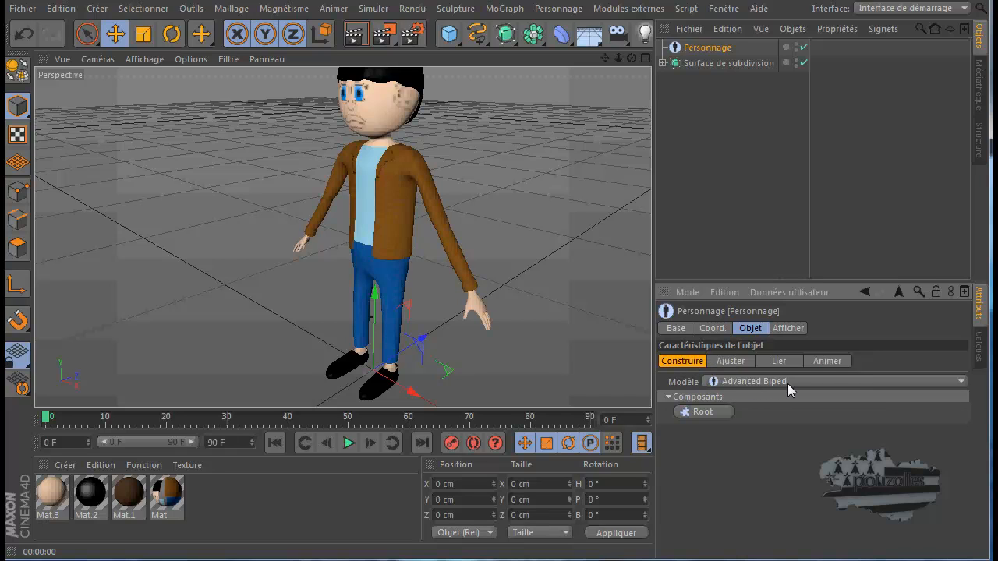
{"action": "left_click", "coordinate": [962, 382]}
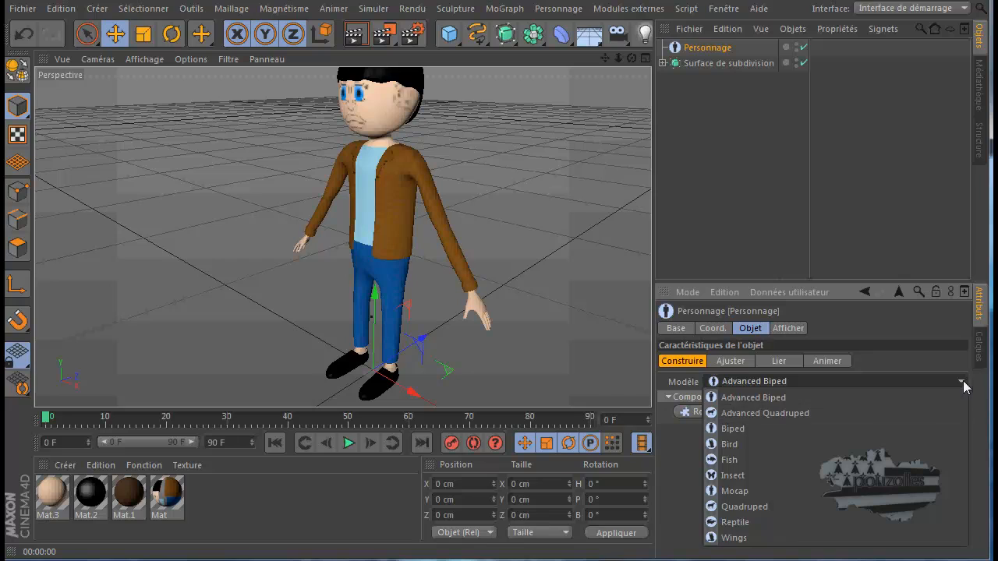
{"action": "left_click", "coordinate": [962, 382]}
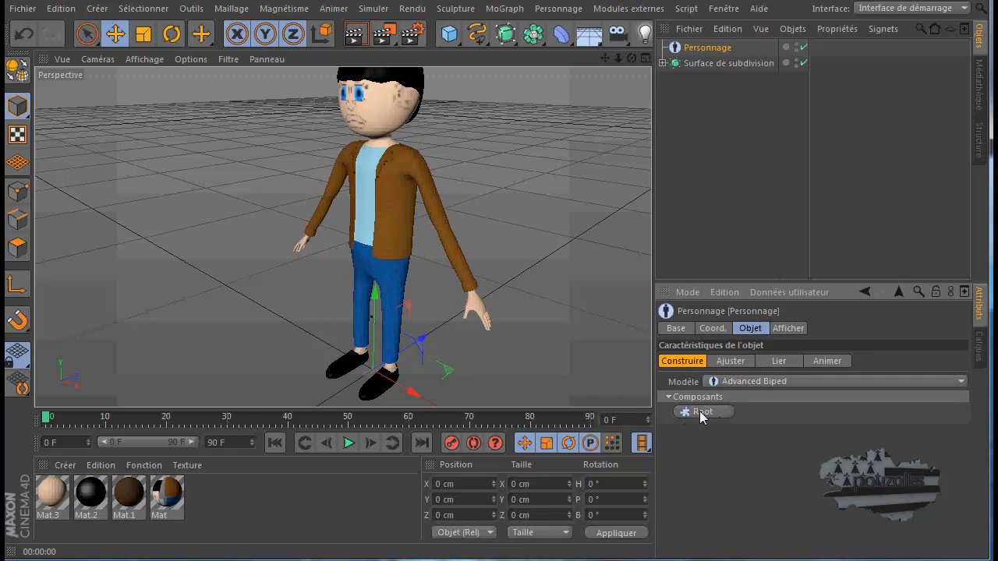
Add the Root component and a Spine (IK/FK Blend) component to the Advanced Biped rig
{"action": "left_click", "coordinate": [702, 414]}
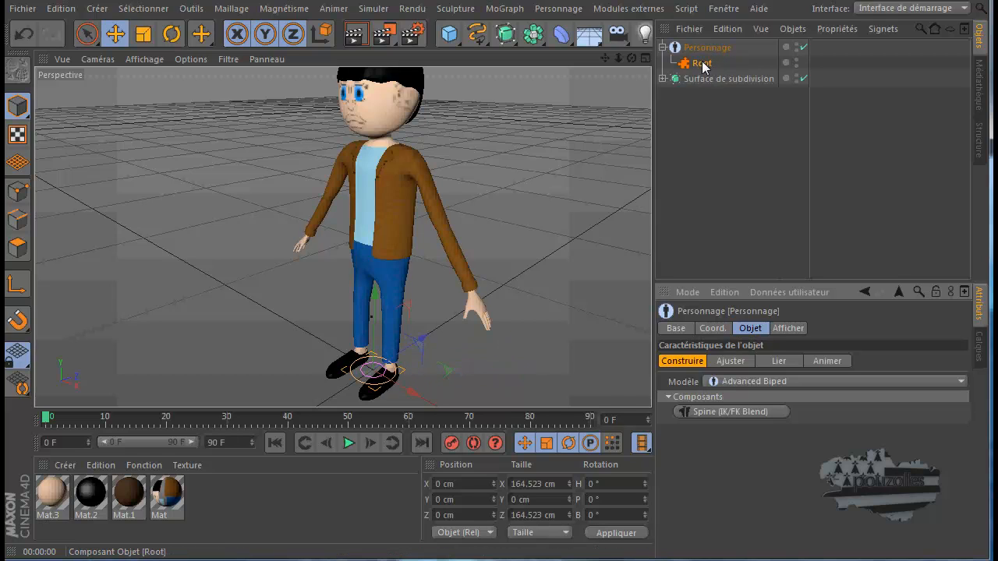
{"action": "left_click", "coordinate": [728, 412]}
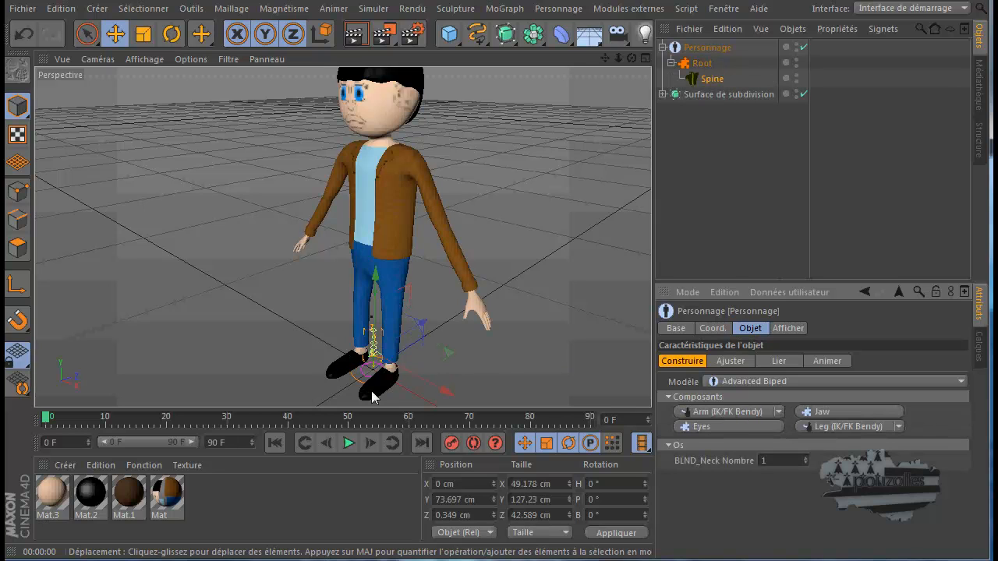
Examine the spine rig's size and placement compared with the character's legs and body
{"action": "scroll", "coordinate": [369, 391], "scroll_direction": "up", "scroll_amount": 8}
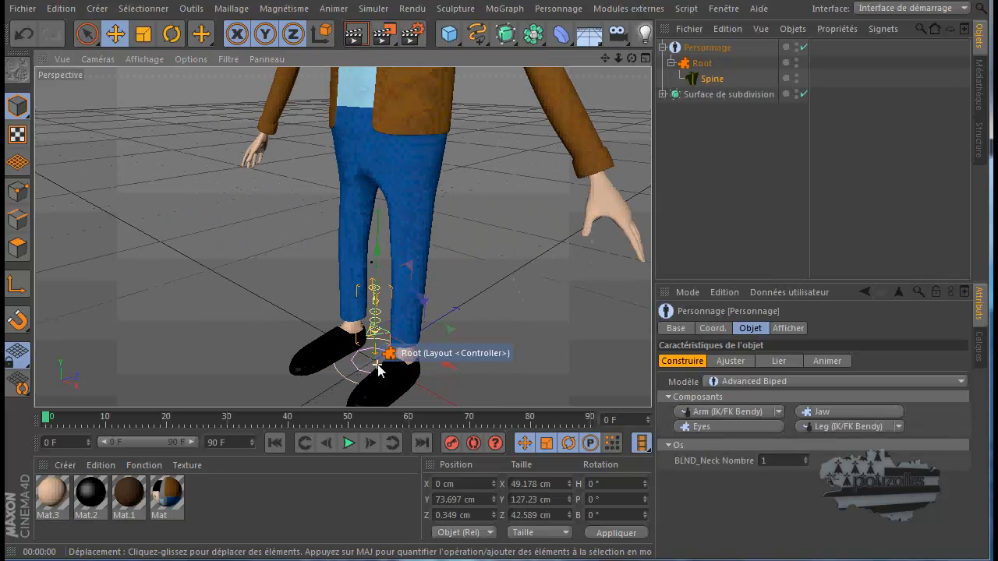
{"action": "scroll", "coordinate": [380, 362], "scroll_direction": "up", "scroll_amount": 6}
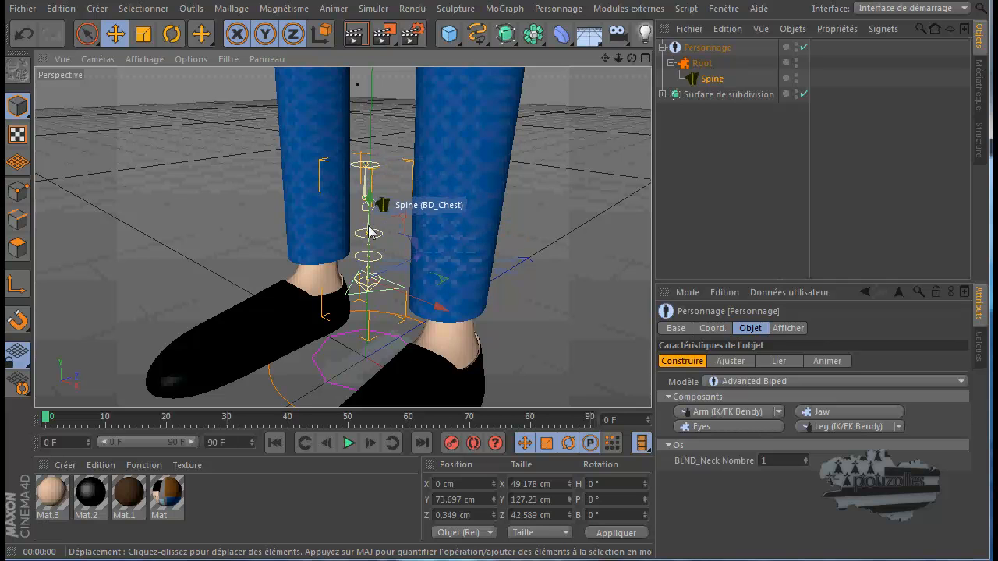
{"action": "right_click_drag", "start_coordinate": [537, 257], "coordinate": [527, 295], "text": "alt"}
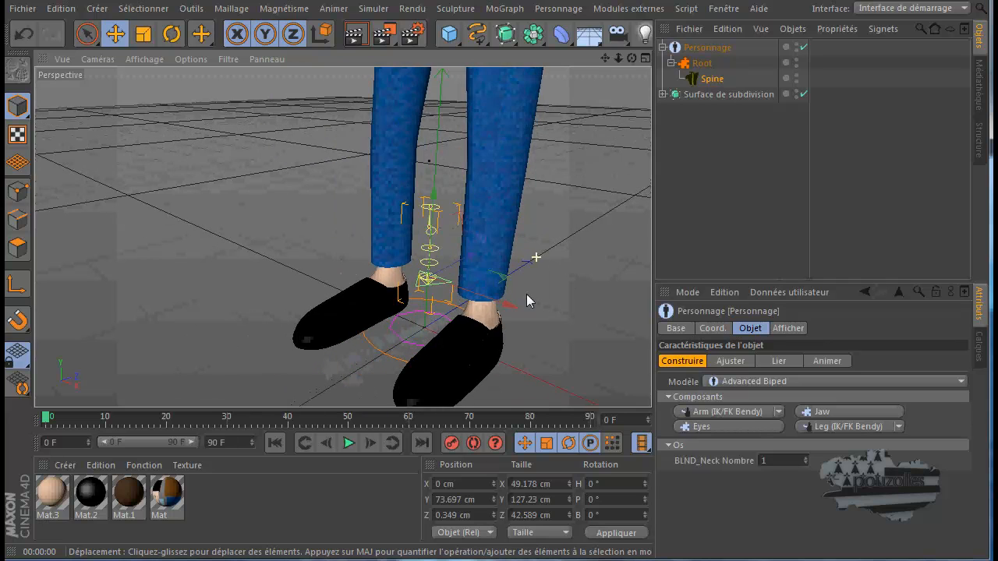
{"action": "scroll", "coordinate": [526, 295], "scroll_direction": "down", "scroll_amount": 5}
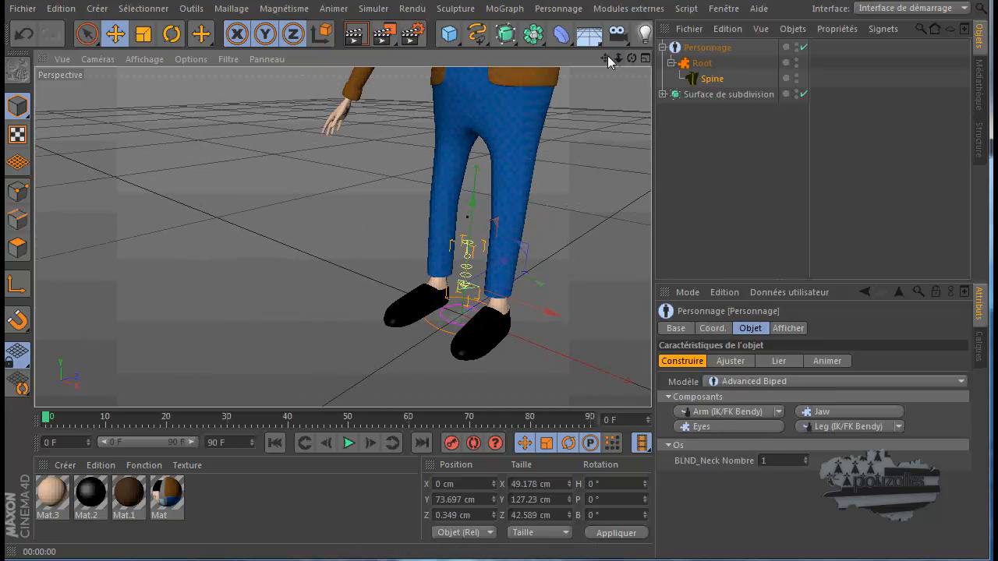
{"action": "left_click_drag", "start_coordinate": [607, 57], "coordinate": [486, 354]}
{"action": "key", "text": "o"}
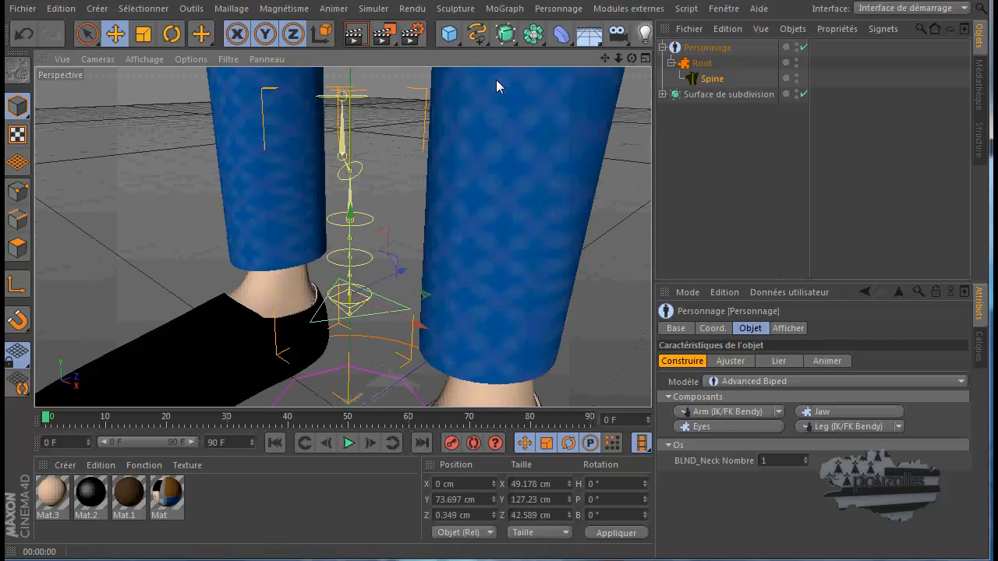
{"action": "right_click_drag", "start_coordinate": [474, 156], "coordinate": [459, 228], "text": "alt"}
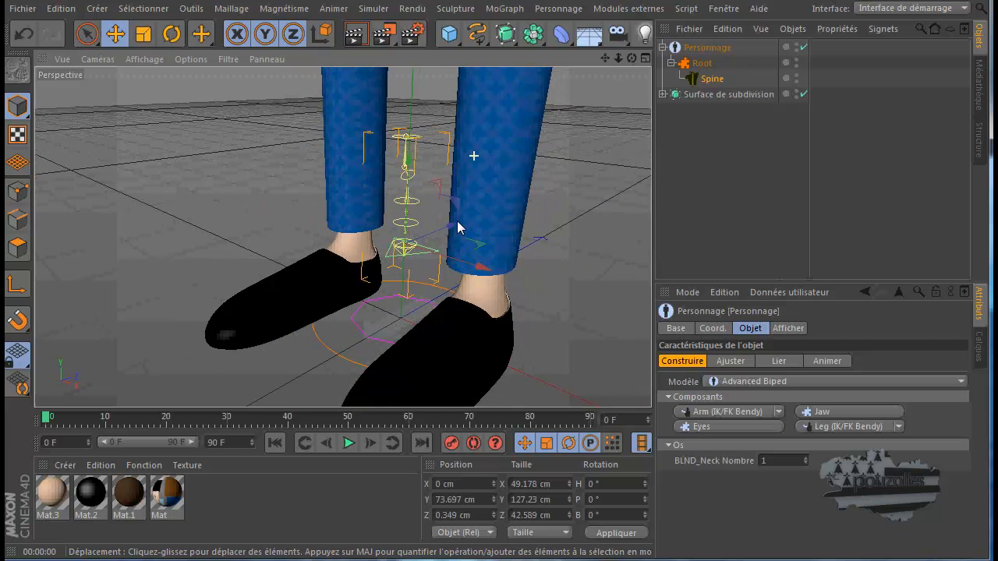
{"action": "scroll", "coordinate": [454, 231], "scroll_direction": "down", "scroll_amount": 8}
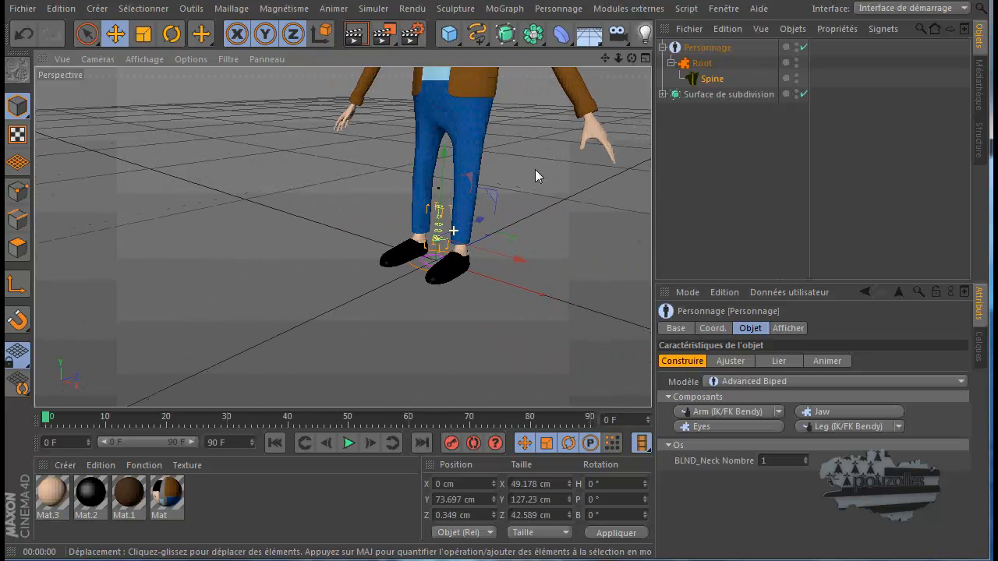
{"action": "left_click_drag", "start_coordinate": [605, 57], "coordinate": [496, 348]}
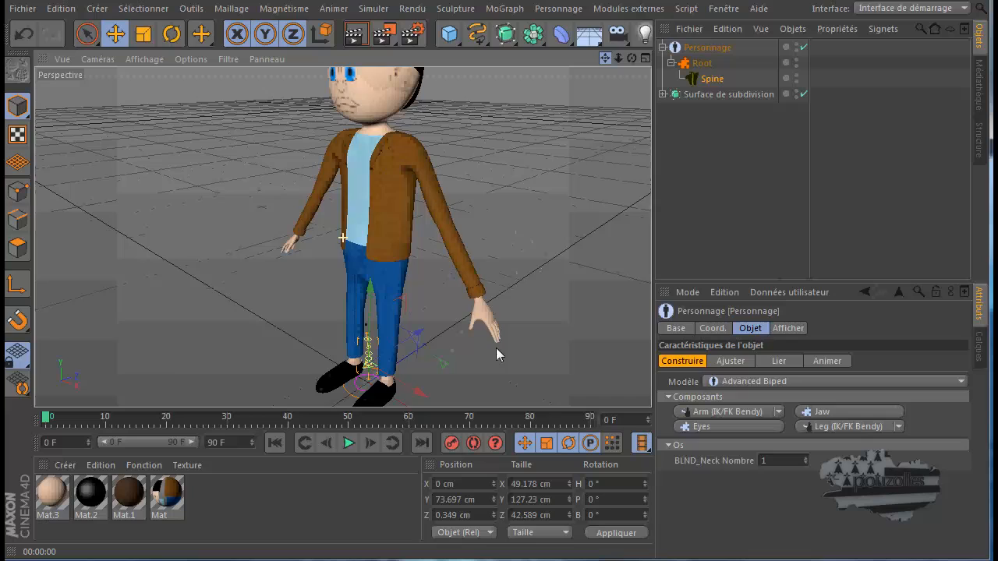
Delete the Root component together with its Spine and reselect the Personnage object
{"action": "left_click", "coordinate": [702, 63]}
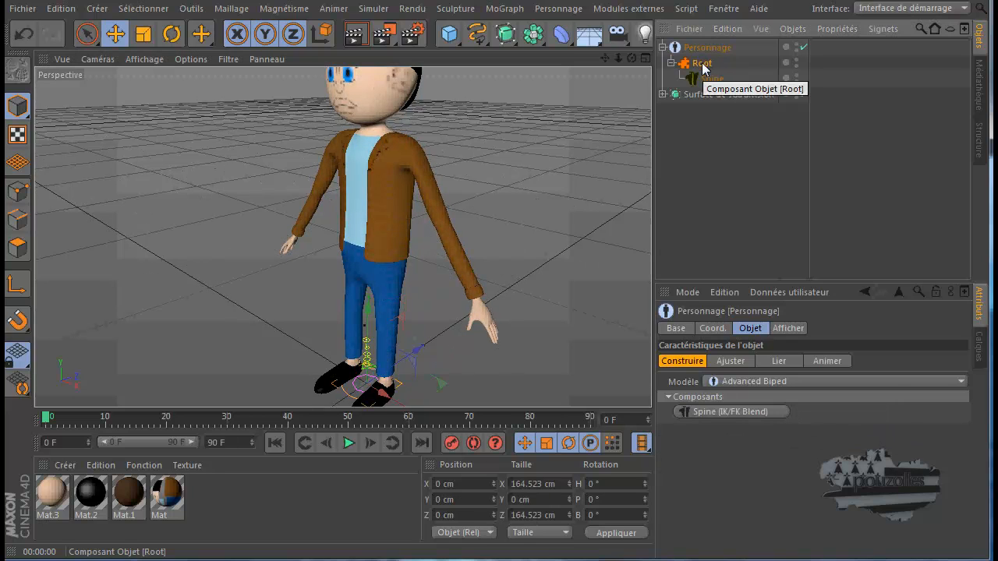
{"action": "key", "text": "Delete"}
{"action": "left_click", "coordinate": [707, 47]}
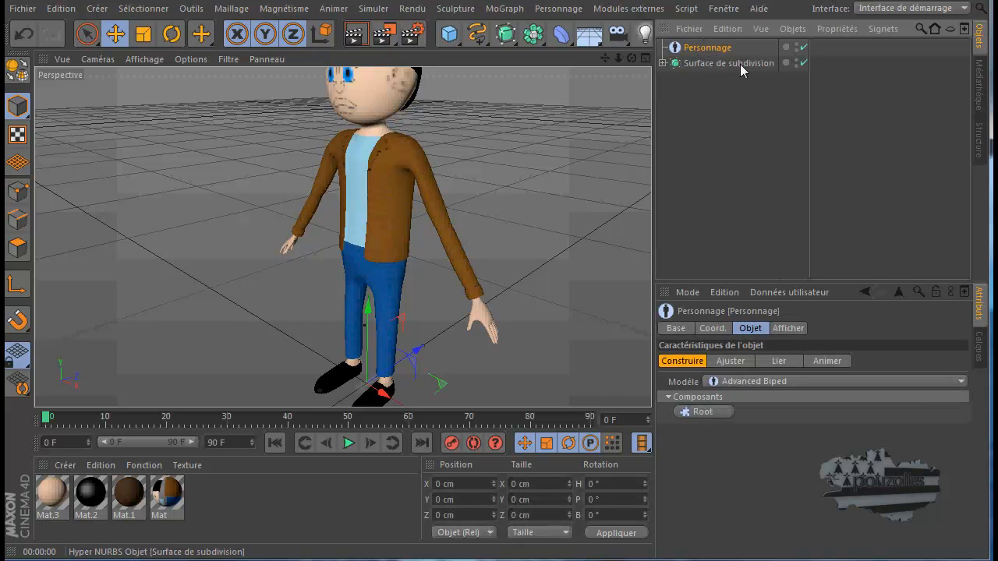
Expand the Surface de subdivision hierarchy and delete the Peau object inside the Neutre group
{"action": "left_click", "coordinate": [662, 63]}
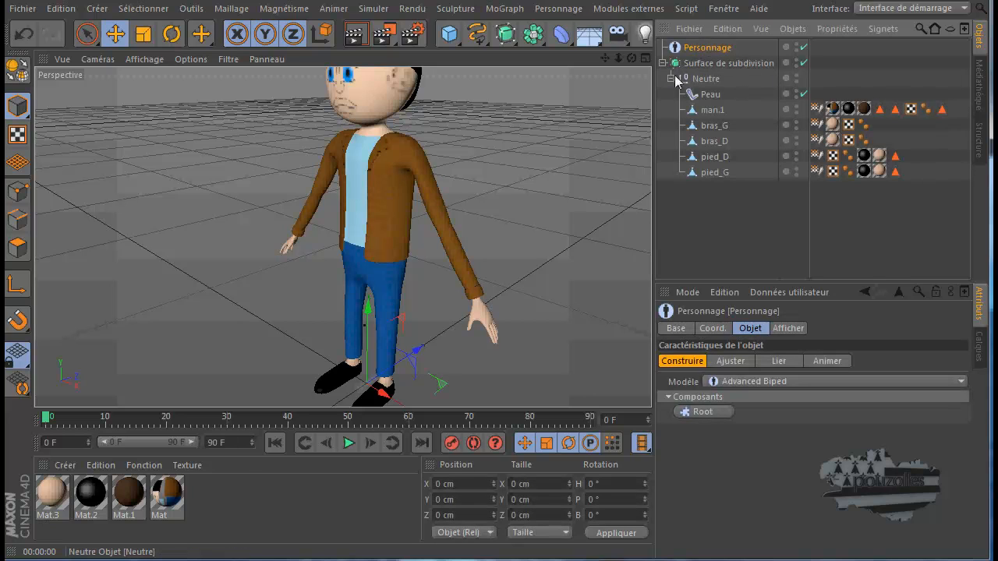
{"action": "left_click", "coordinate": [711, 94]}
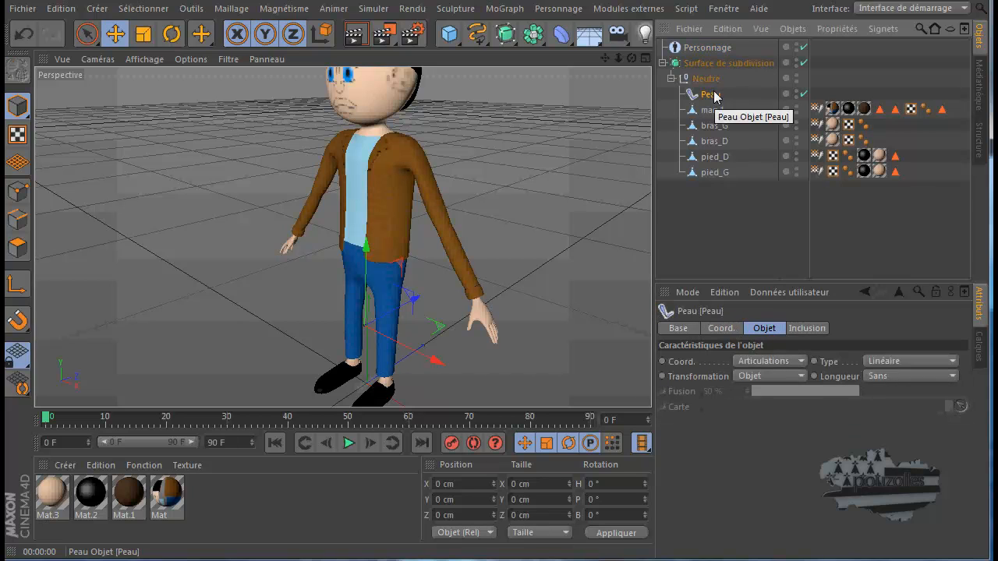
{"action": "key", "text": "Delete"}
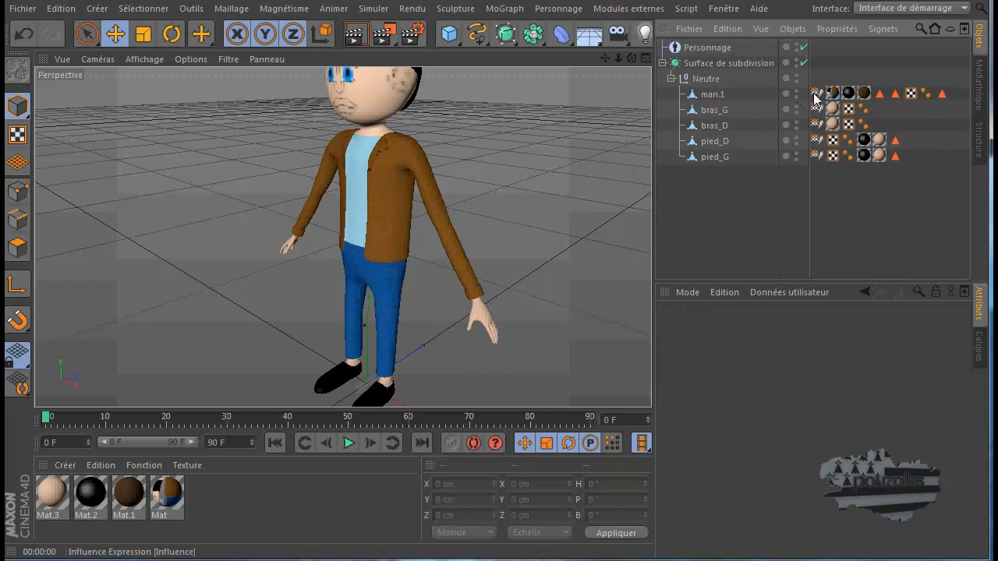
Delete the Influence tags from man.1, bras_G, bras_D, pied_D and pied_G
{"action": "left_click_drag", "start_coordinate": [817, 94], "coordinate": [817, 111]}
{"action": "left_click", "coordinate": [816, 112]}
{"action": "key", "text": "Delete"}
{"action": "left_click", "coordinate": [817, 126]}
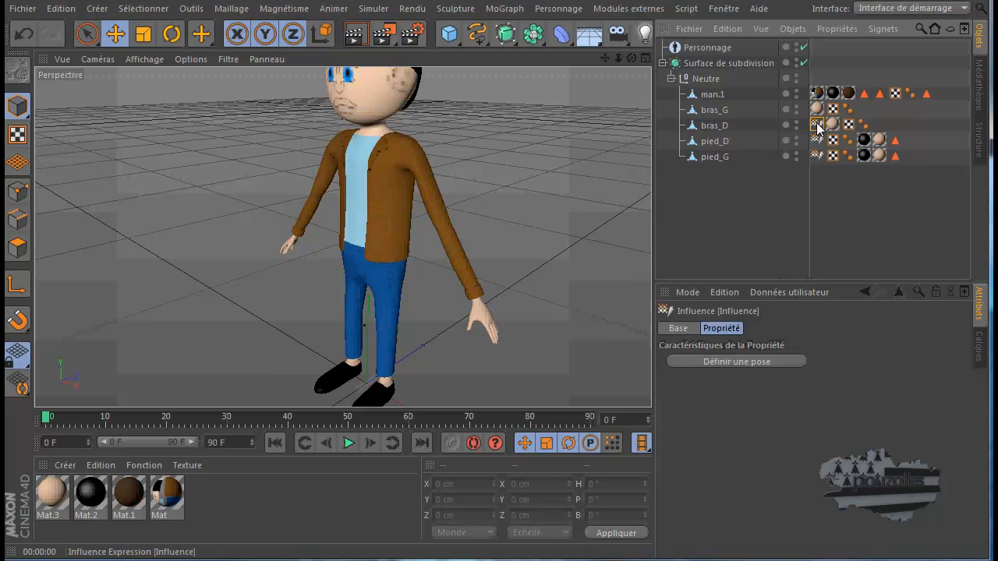
{"action": "key", "text": "Delete"}
{"action": "left_click", "coordinate": [818, 142]}
{"action": "key", "text": "Delete"}
{"action": "left_click", "coordinate": [816, 157]}
{"action": "key", "text": "Delete"}
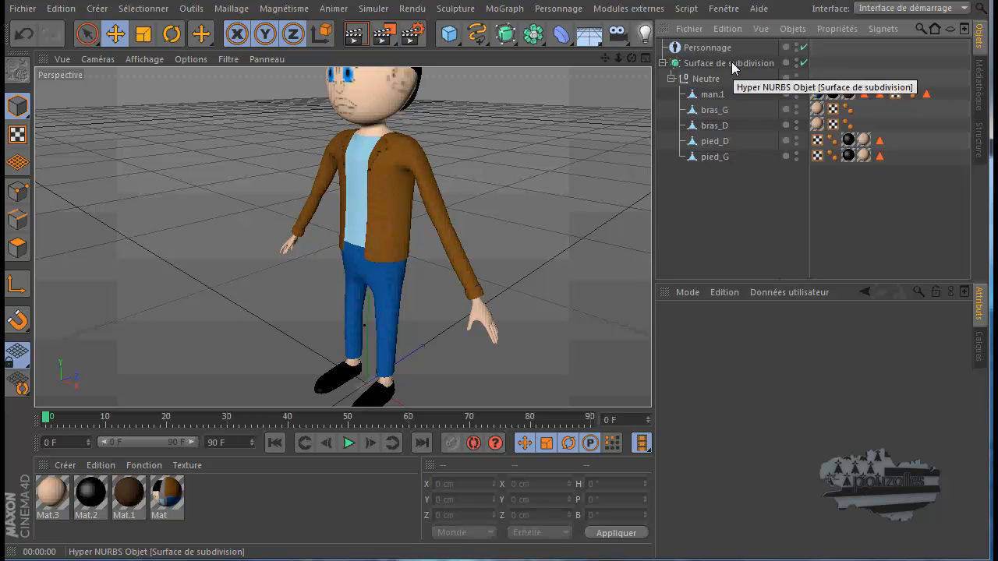
Select the man.1 mesh, display the view in Ombrage de Gouraud (lignes) and disable the Surface de subdivision
{"action": "left_click", "coordinate": [706, 79]}
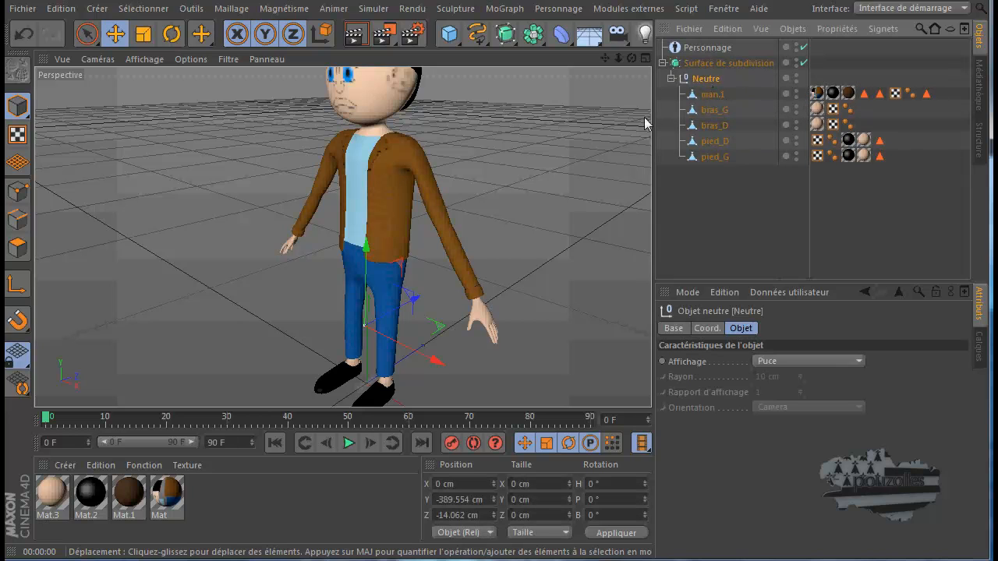
{"action": "left_click", "coordinate": [712, 96]}
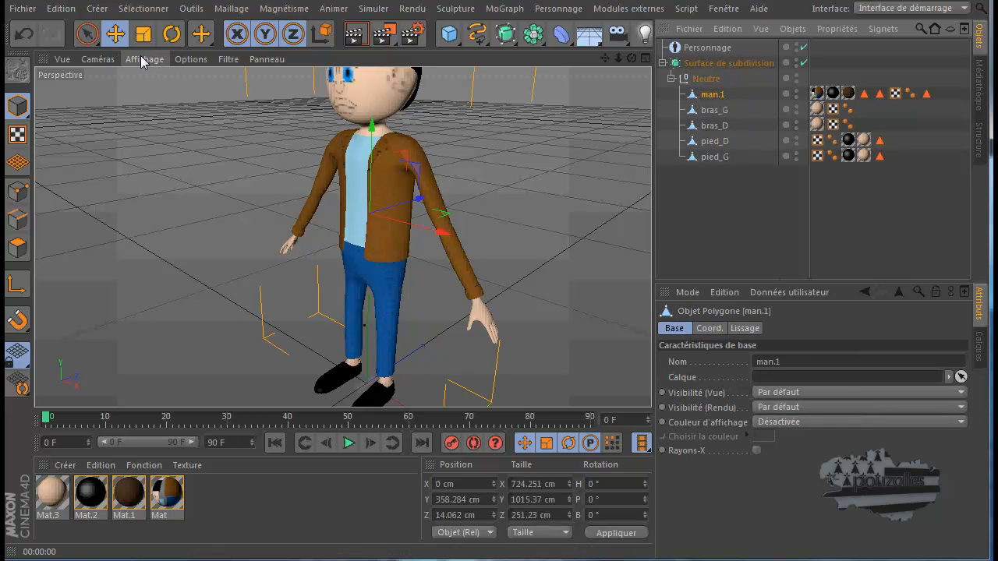
{"action": "left_click", "coordinate": [143, 60]}
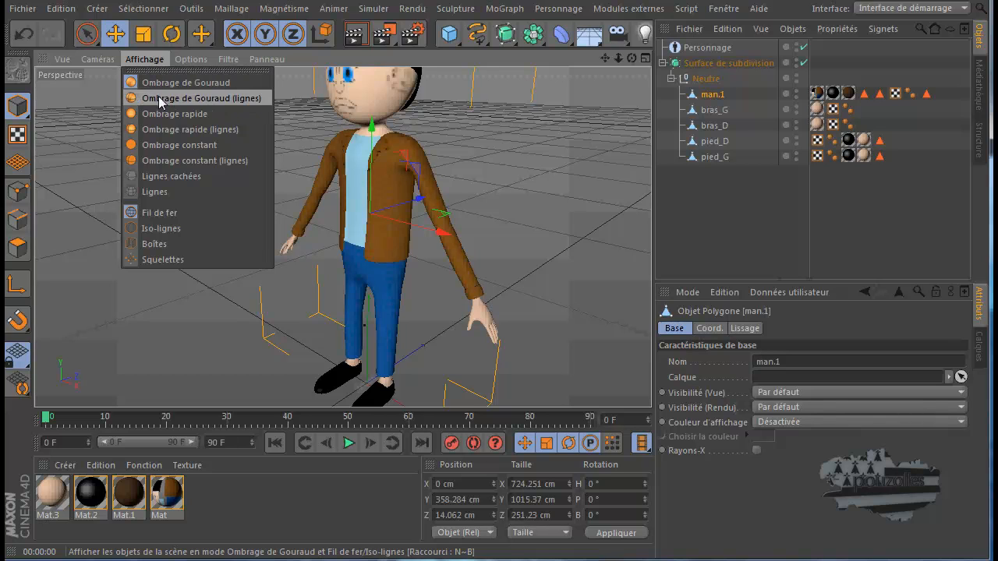
{"action": "left_click", "coordinate": [159, 96]}
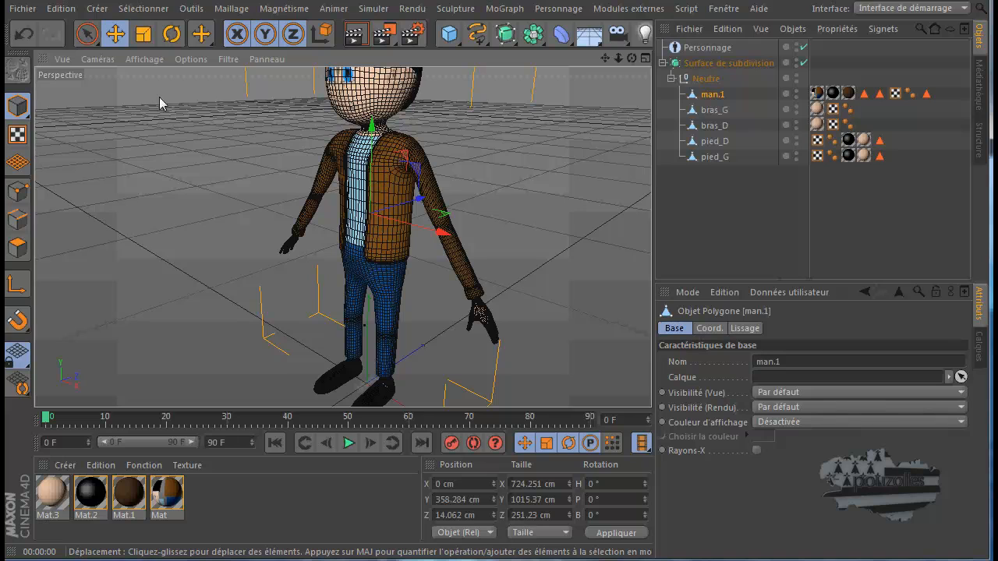
{"action": "left_click", "coordinate": [804, 63]}
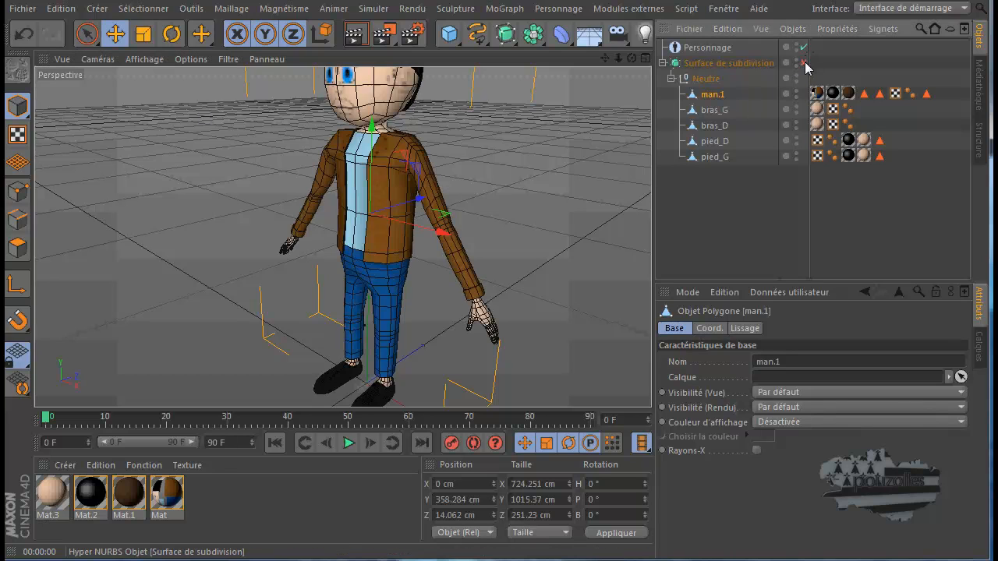
Try moving the man.1 mesh along its Z axis away from the hands and feet, and undo the move
{"action": "left_click", "coordinate": [18, 193]}
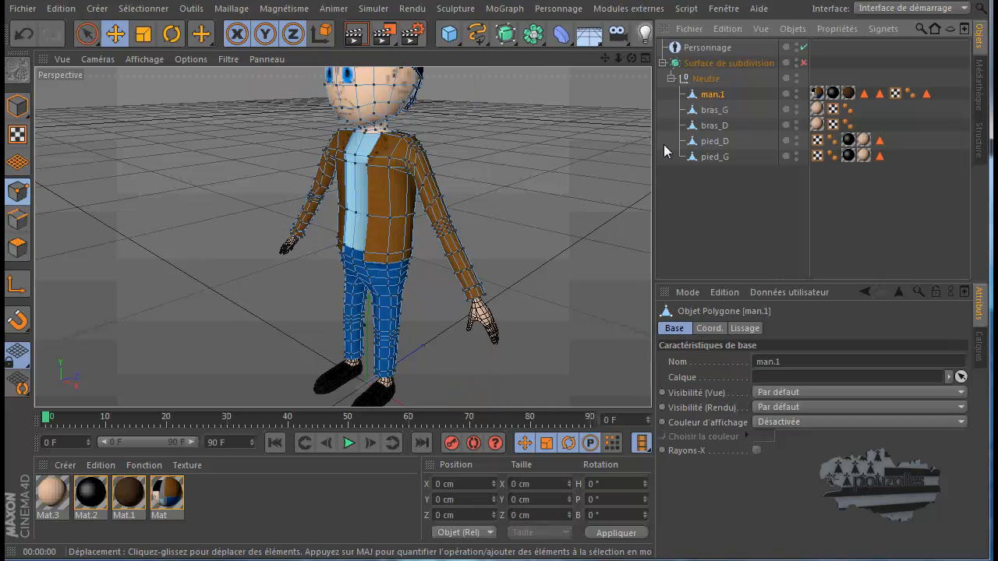
{"action": "left_click", "coordinate": [391, 307]}
{"action": "left_click", "coordinate": [18, 106]}
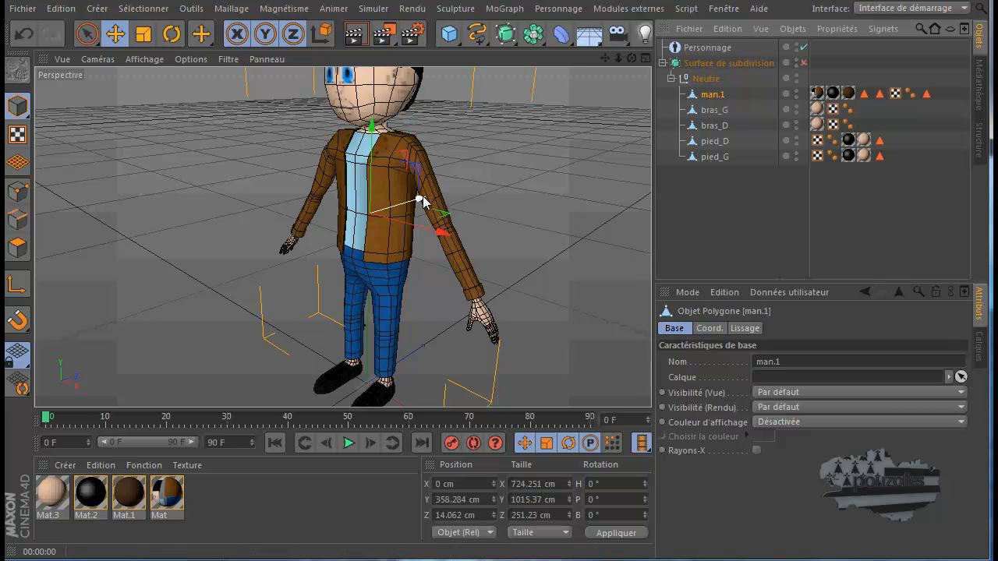
{"action": "mouse_move", "coordinate": [417, 201]}
{"action": "left_mouse_down"}
{"action": "mouse_move", "coordinate": [334, 230]}
{"action": "mouse_move", "coordinate": [550, 164]}
{"action": "mouse_move", "coordinate": [437, 204]}
{"action": "left_mouse_up"}
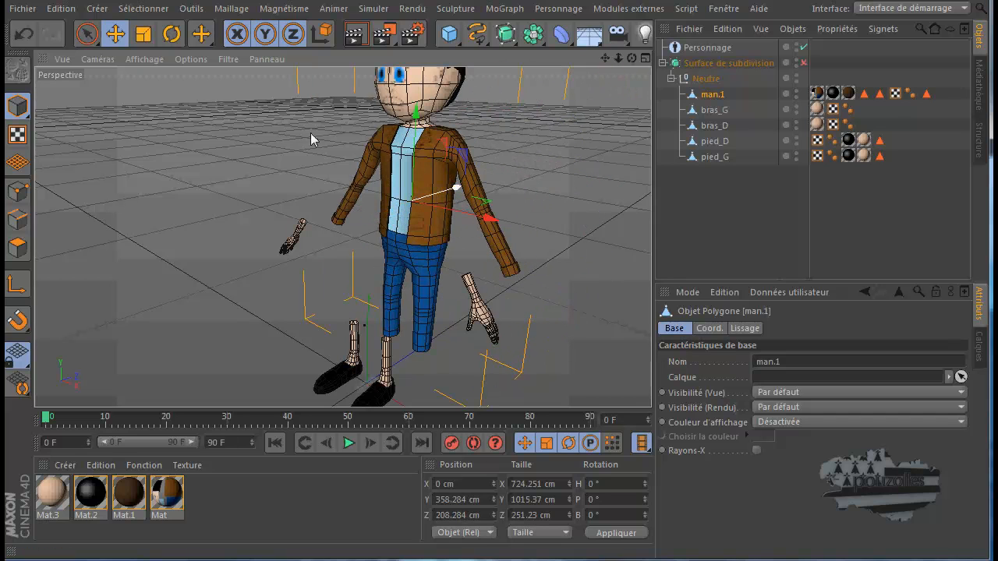
{"action": "left_click", "coordinate": [25, 41]}
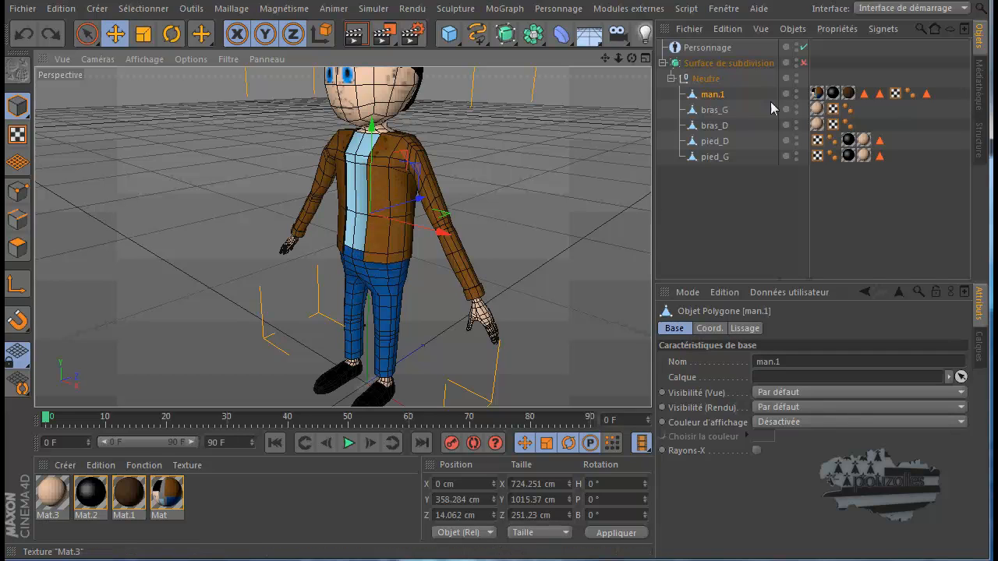
Rename the bras_G mesh as main_G
{"action": "left_click", "coordinate": [712, 113]}
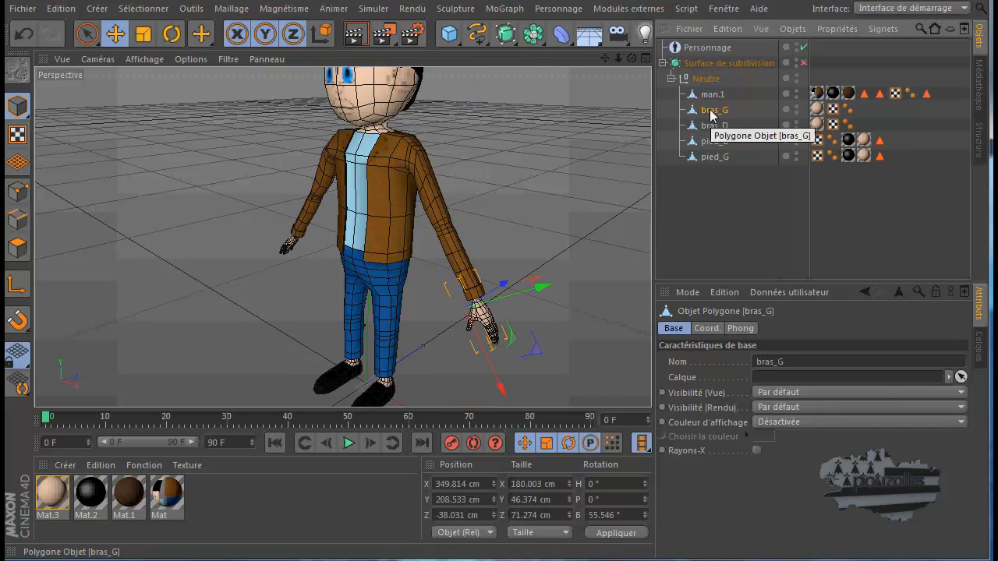
{"action": "double_click", "coordinate": [711, 110]}
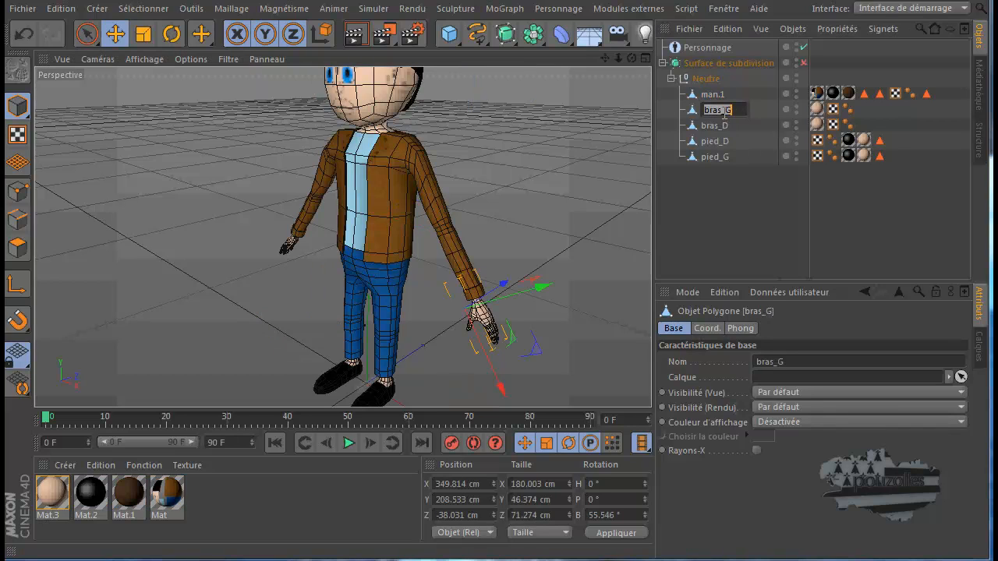
{"action": "left_click_drag", "start_coordinate": [723, 111], "coordinate": [708, 111]}
{"action": "key", "text": "BackSpace"}
{"action": "type", "text": "main"}
{"action": "key", "text": "Return"}
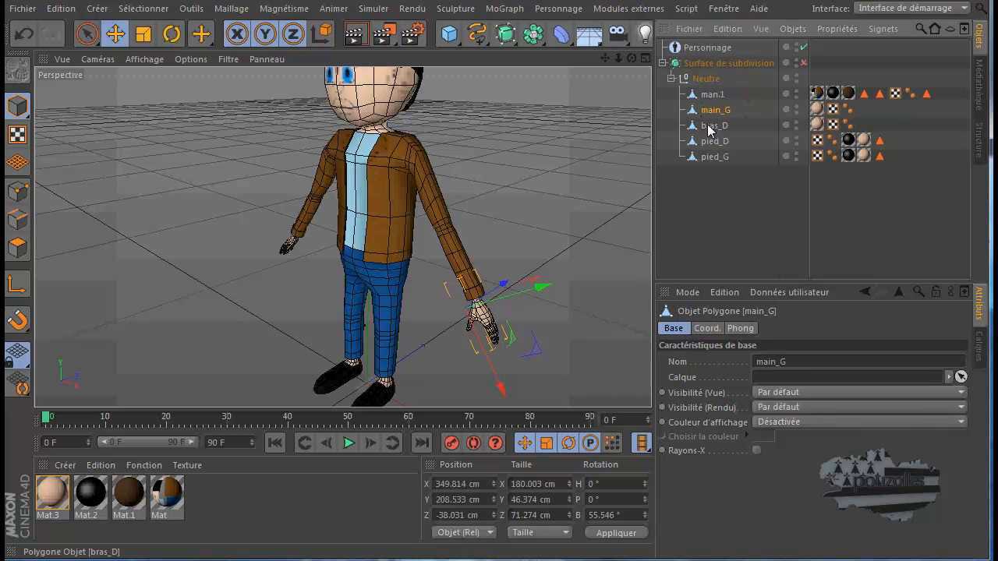
Rename the bras_D mesh as main_D
{"action": "double_click", "coordinate": [707, 125]}
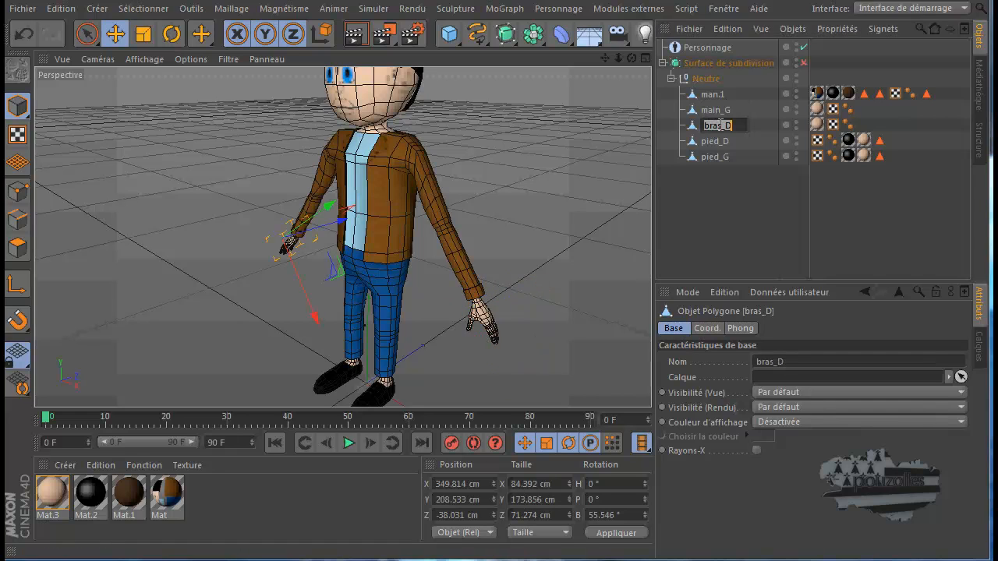
{"action": "left_click", "coordinate": [722, 125]}
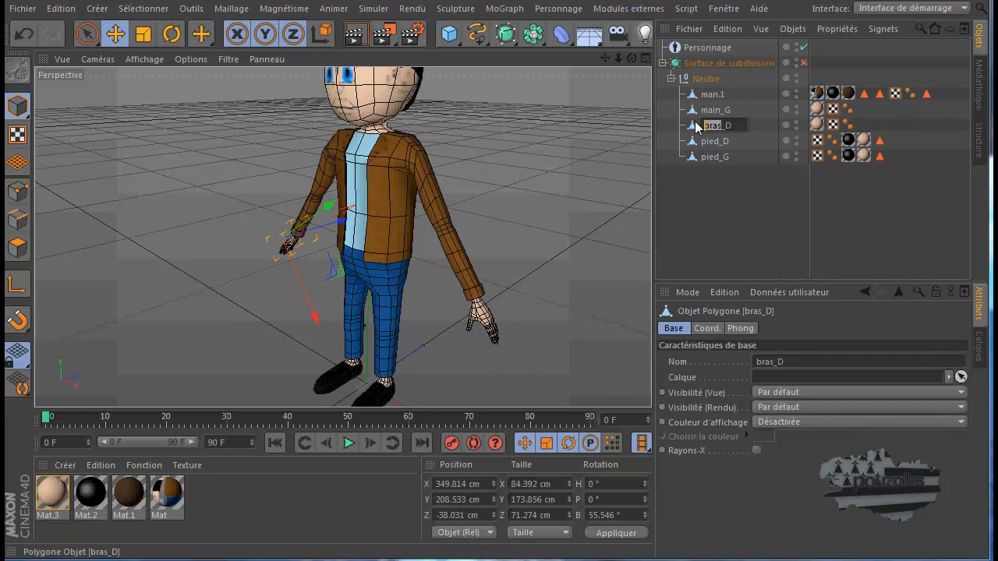
{"action": "type", "text": "main"}
{"action": "key", "text": "Return"}
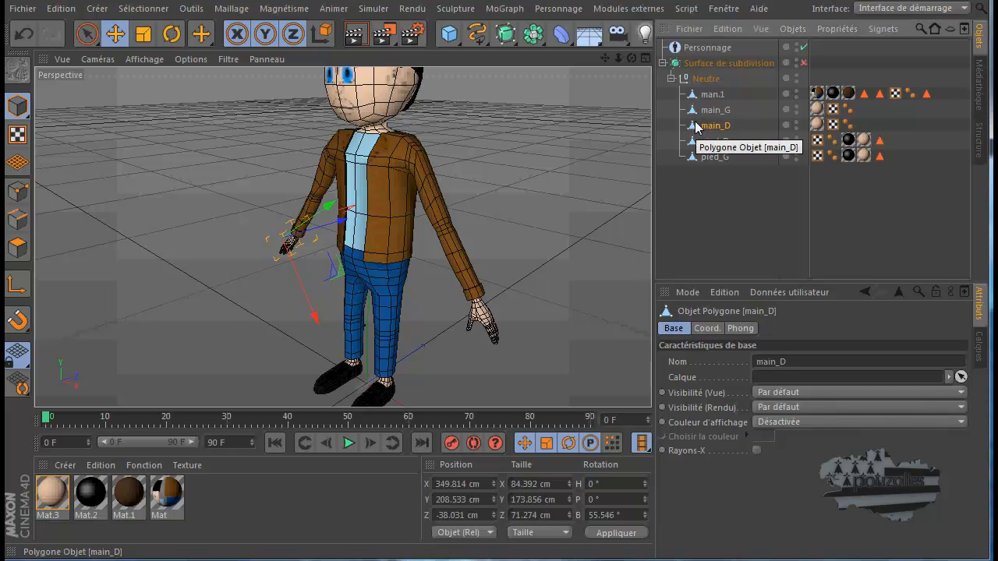
Select main_G, main_D, pied_D, pied_G and man.1 in turn to examine the separate meshes, and reselect Personnage
{"action": "left_click", "coordinate": [721, 111]}
{"action": "left_click", "coordinate": [718, 127]}
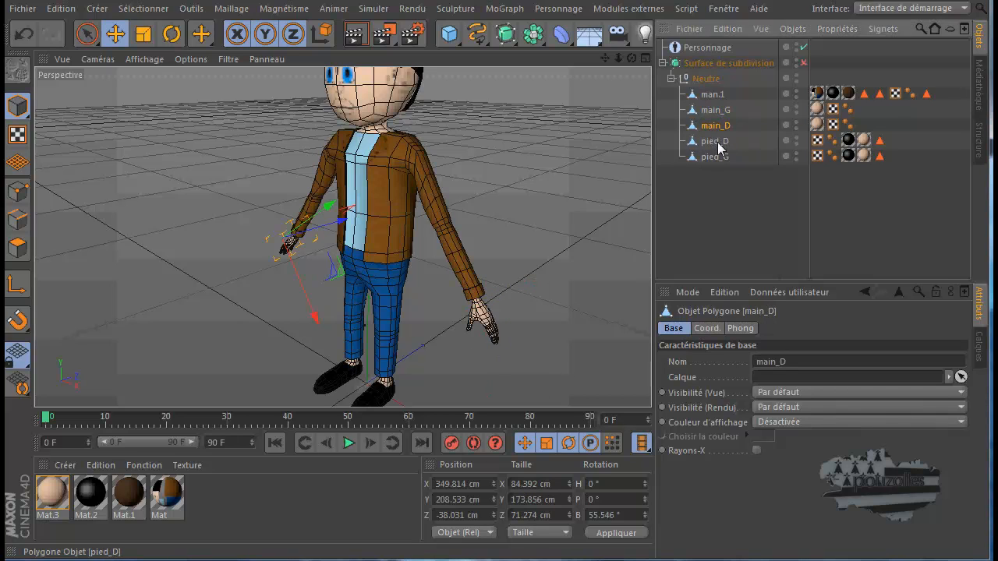
{"action": "left_click", "coordinate": [719, 143]}
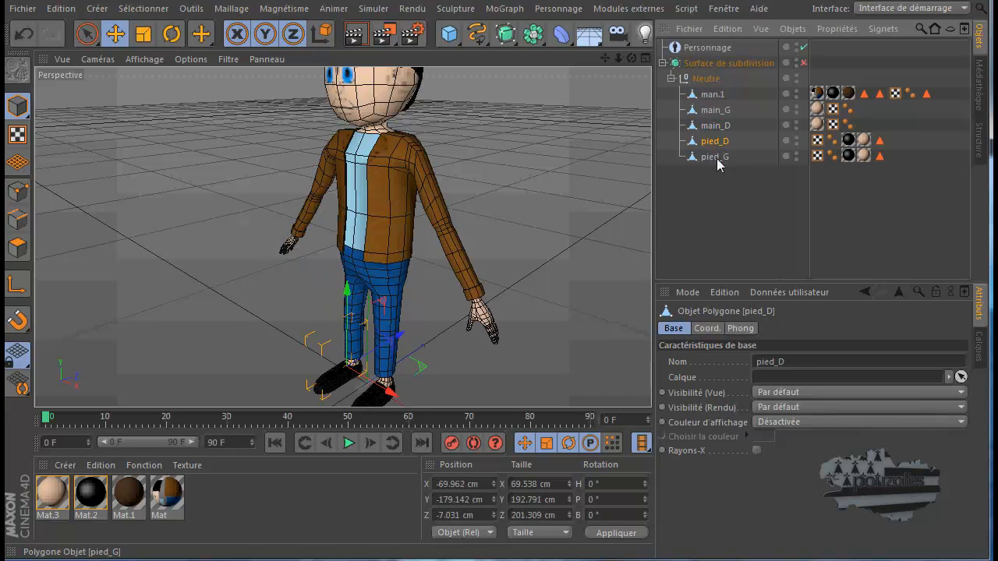
{"action": "left_click", "coordinate": [718, 160]}
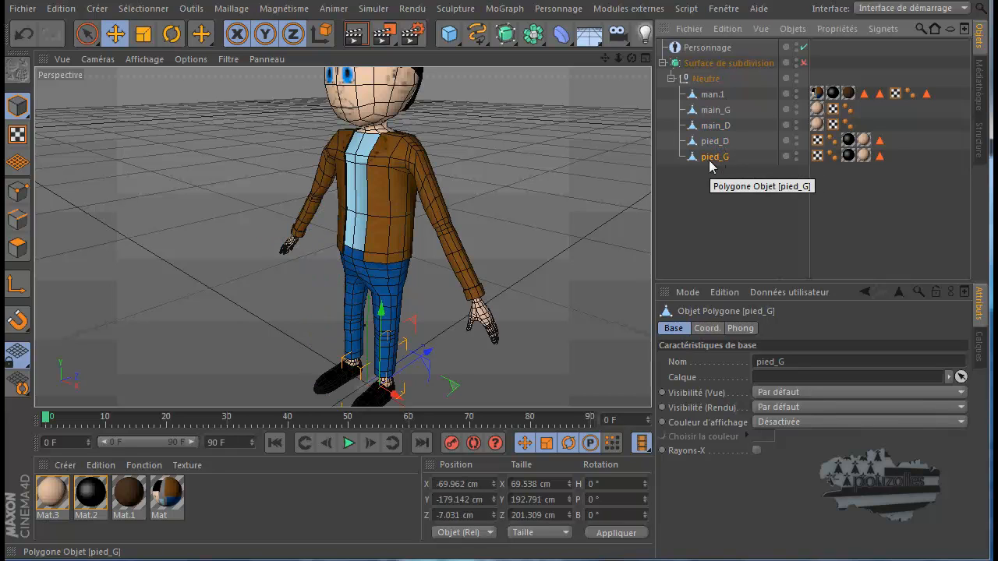
{"action": "left_click", "coordinate": [708, 96]}
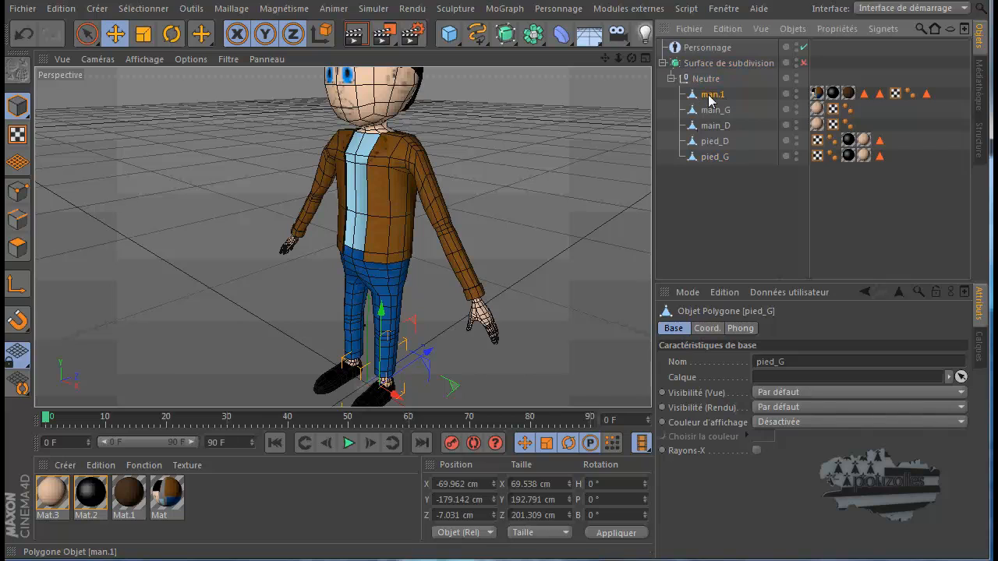
{"action": "left_click", "coordinate": [706, 49]}
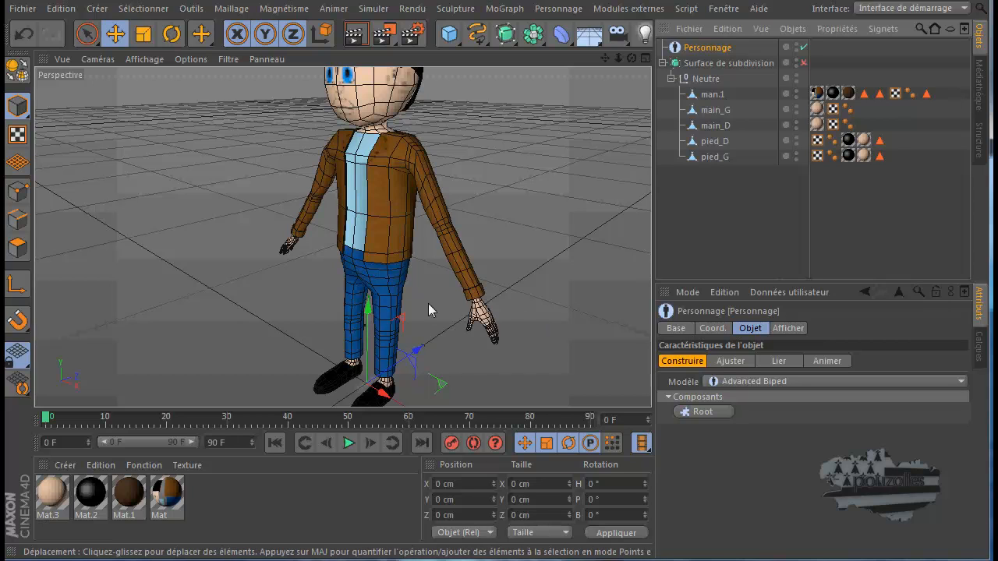
Copy the whole-number part, 1015, of the man.1 mesh's Y size
{"action": "left_click", "coordinate": [713, 94]}
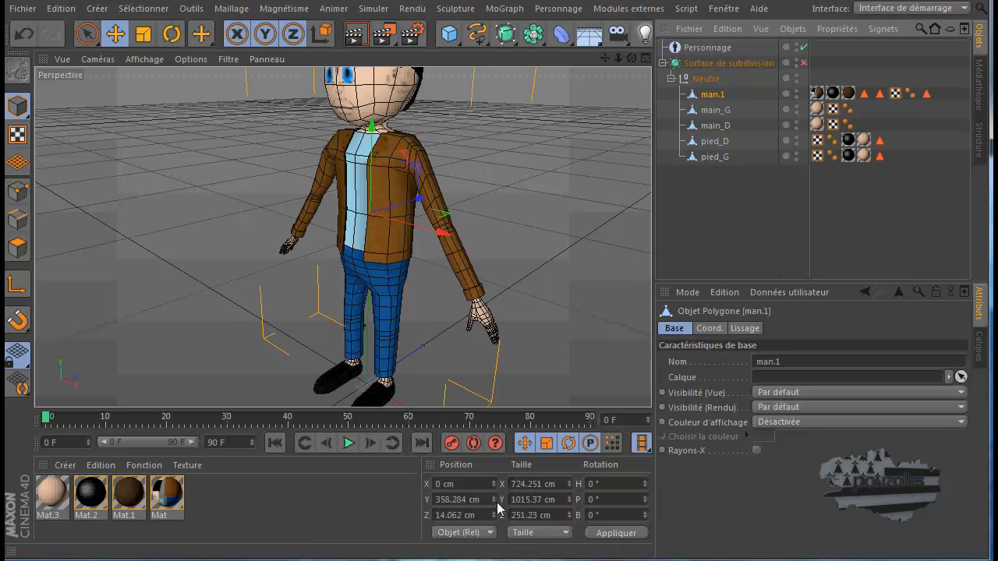
{"action": "left_click_drag", "start_coordinate": [562, 499], "coordinate": [510, 499]}
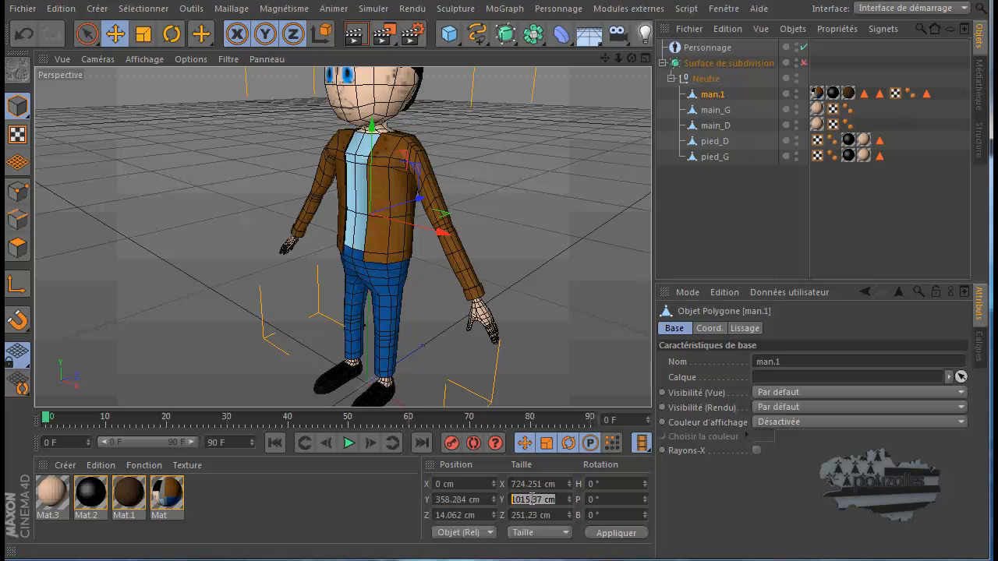
{"action": "left_click_drag", "start_coordinate": [531, 500], "coordinate": [503, 492]}
{"action": "right_click", "coordinate": [520, 495]}
{"action": "left_click", "coordinate": [529, 521]}
Disable Taille auto for the Personnage object and set its Taille to 1020 cm
{"action": "left_click", "coordinate": [708, 49]}
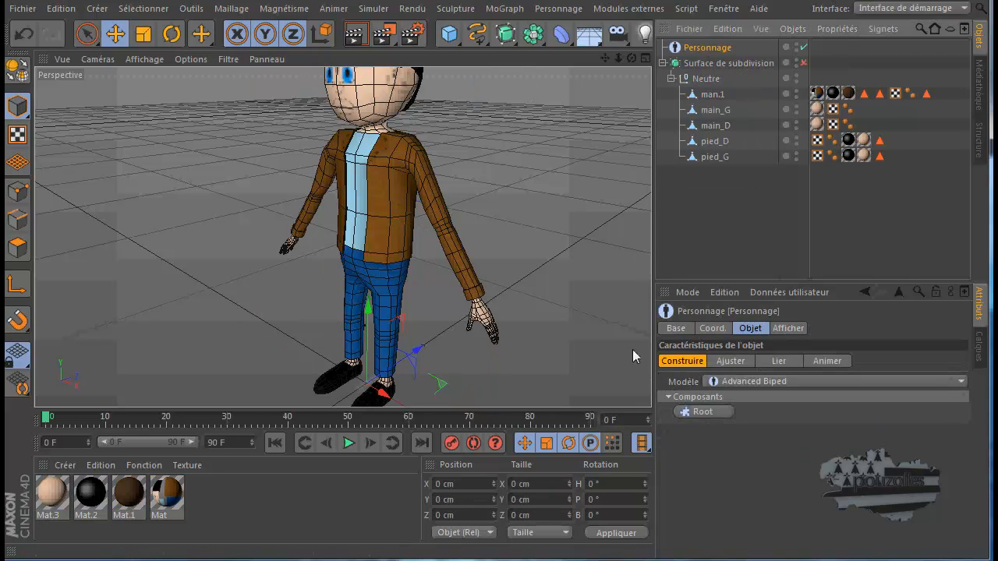
{"action": "left_click", "coordinate": [677, 328]}
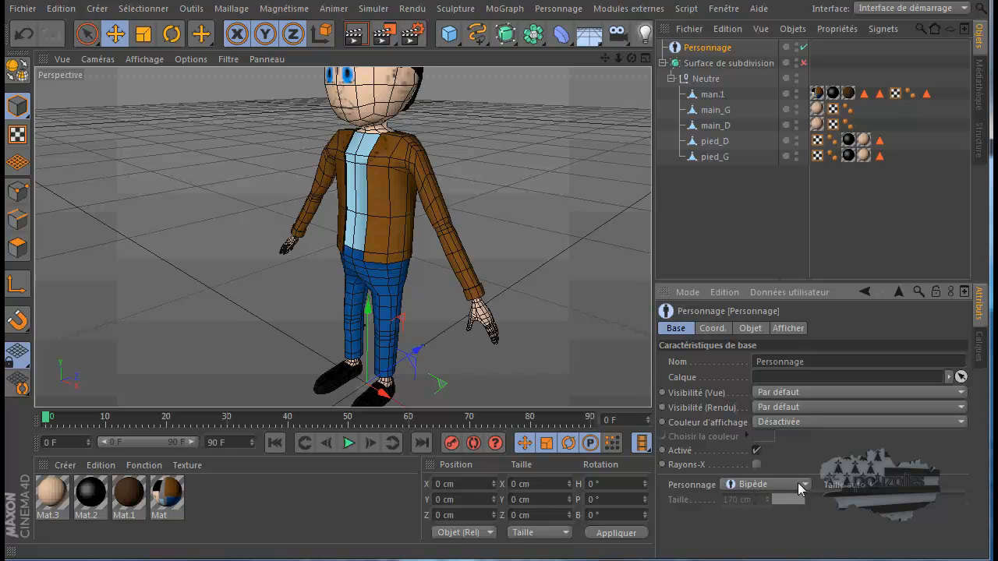
{"action": "left_click", "coordinate": [875, 487]}
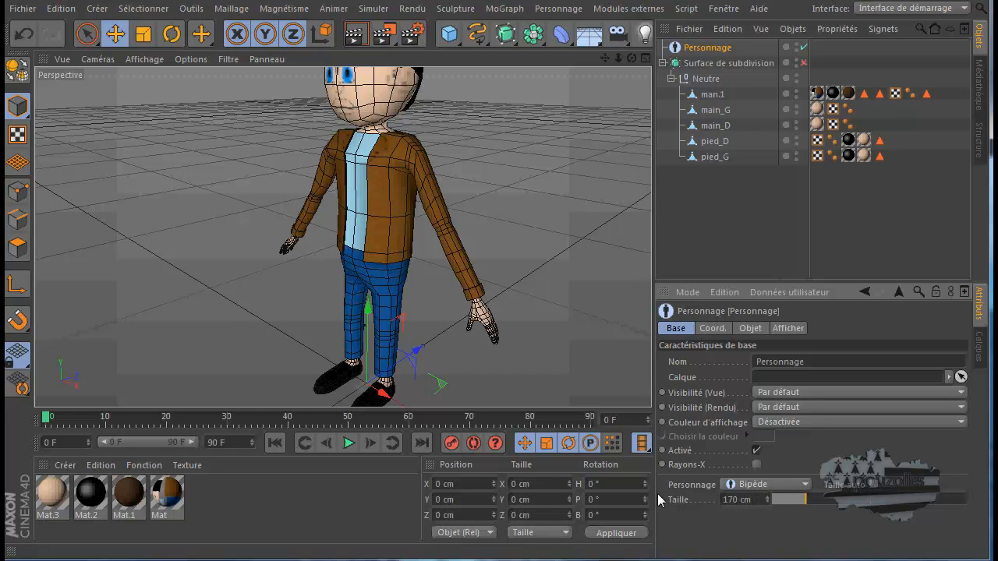
{"action": "left_click_drag", "start_coordinate": [752, 499], "coordinate": [715, 506]}
{"action": "right_click", "coordinate": [730, 499]}
{"action": "left_click", "coordinate": [749, 540]}
{"action": "key", "text": "Return"}
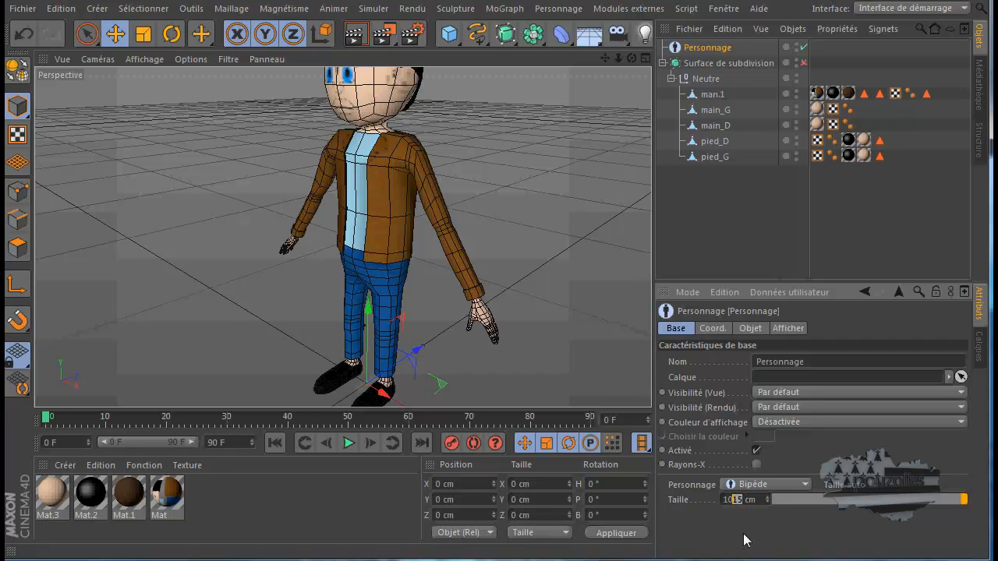
{"action": "type", "text": "20"}
Add a Root component and a Spine (IK/FK Blend) component to the Personnage object
{"action": "left_click", "coordinate": [750, 328]}
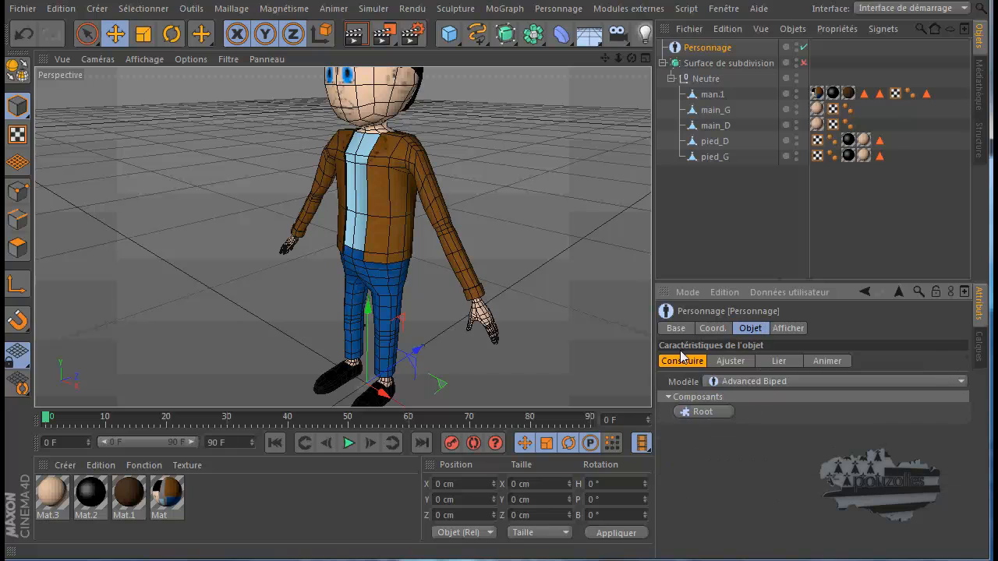
{"action": "left_click", "coordinate": [704, 412]}
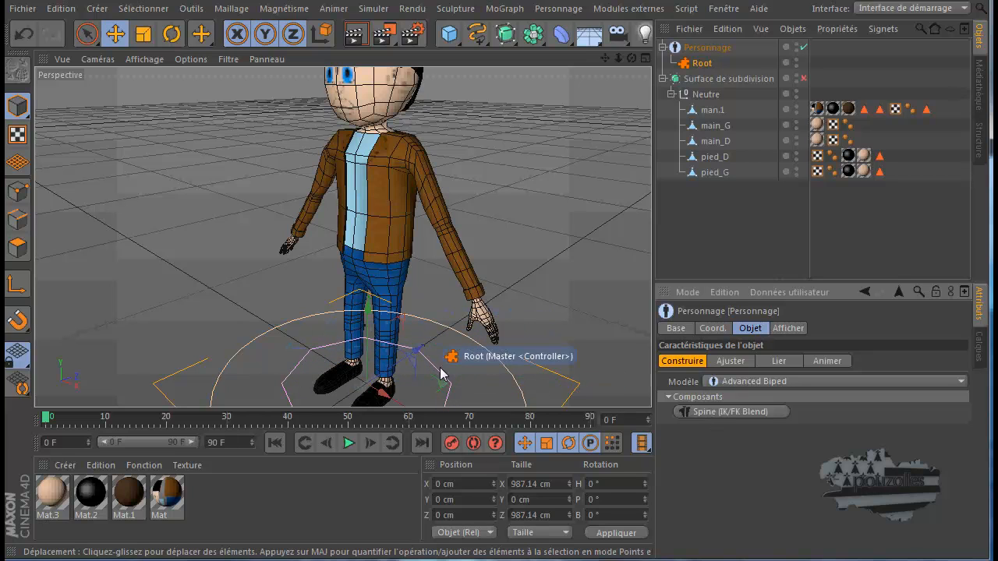
{"action": "left_click", "coordinate": [722, 409]}
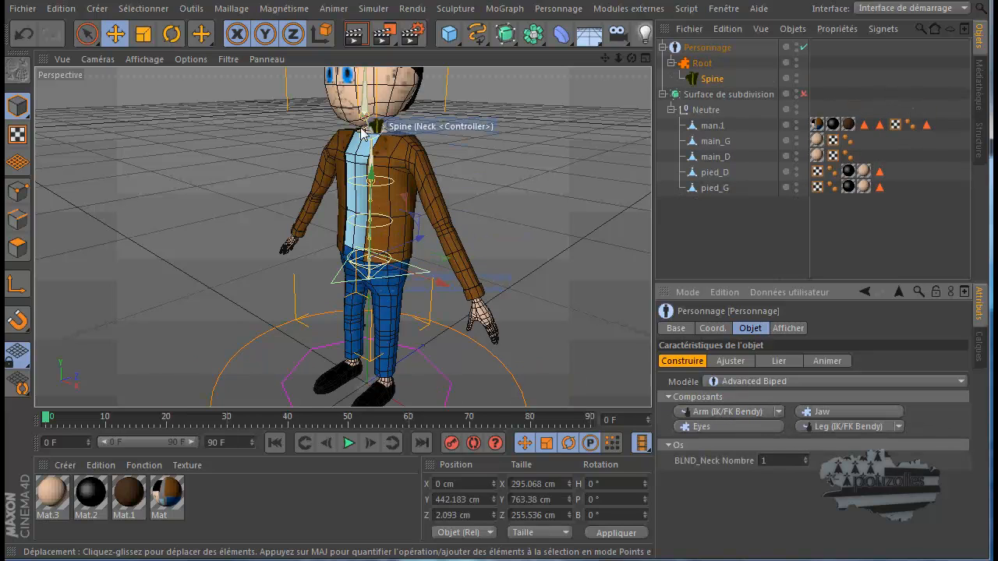
Show the spine in the full-size Droite view and switch the Personnage object to Ajuster mode
{"action": "middle_click", "coordinate": [520, 341]}
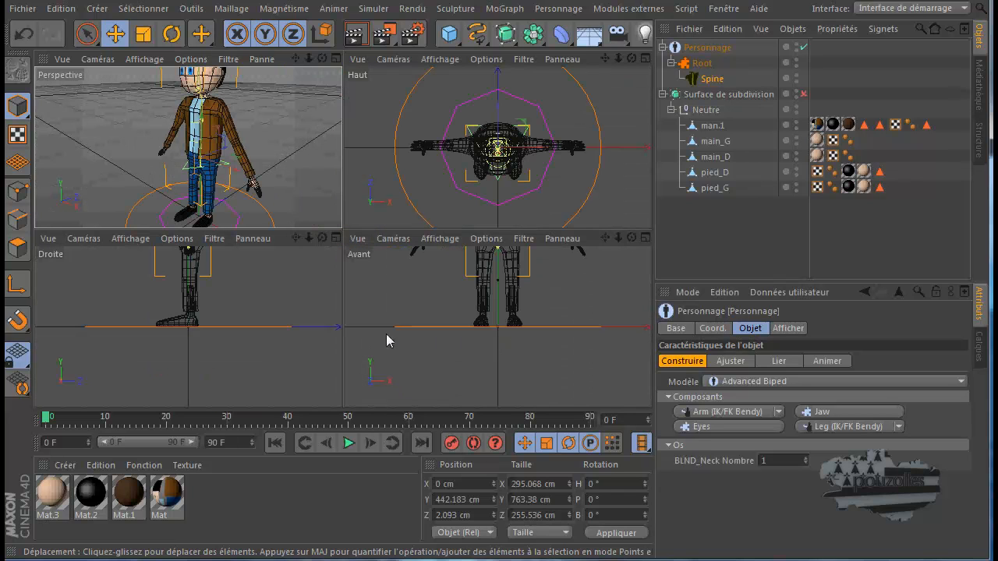
{"action": "middle_click", "coordinate": [267, 318]}
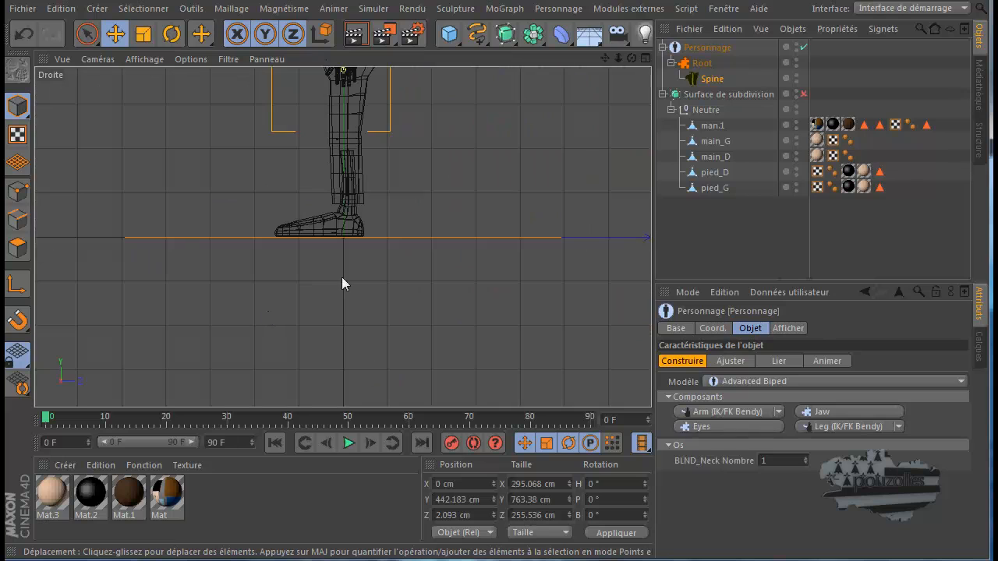
{"action": "mouse_move", "coordinate": [605, 58]}
{"action": "left_mouse_down"}
{"action": "mouse_move", "coordinate": [478, 424]}
{"action": "mouse_move", "coordinate": [605, 59]}
{"action": "left_mouse_up"}
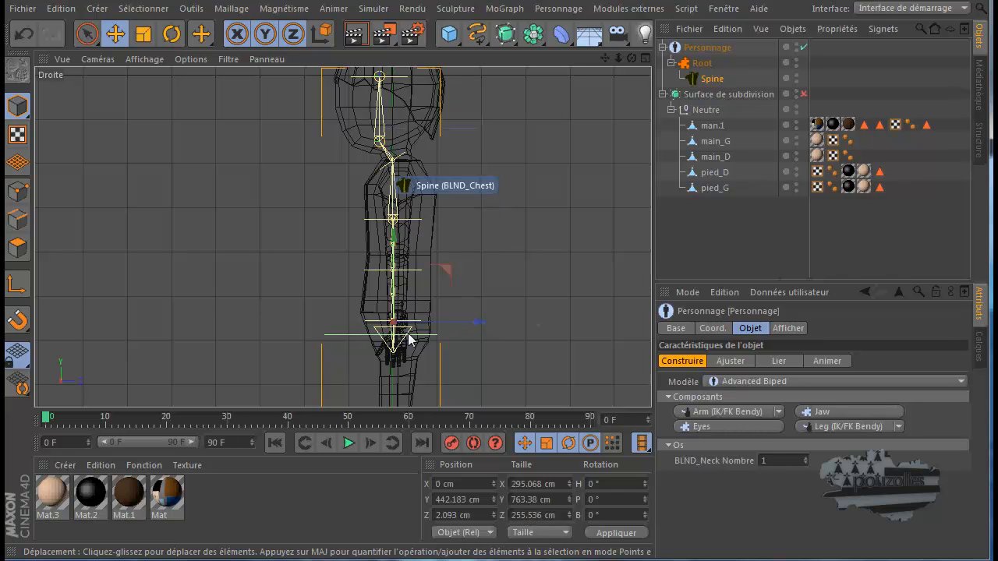
{"action": "left_click", "coordinate": [734, 360]}
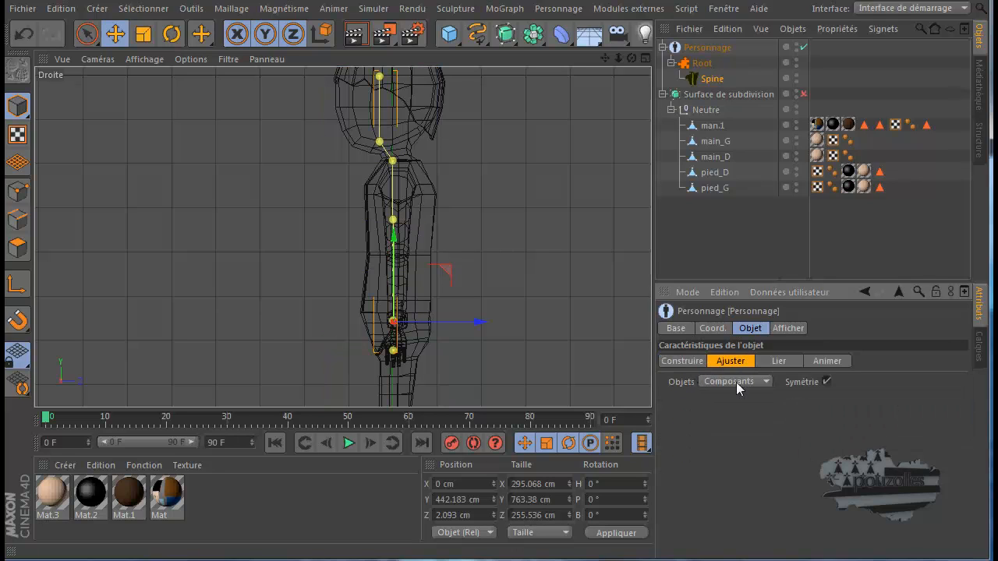
Show the rig's Contrôleurs in Ajuster mode and return to the Composants with Symétrie enabled
{"action": "left_click", "coordinate": [764, 381]}
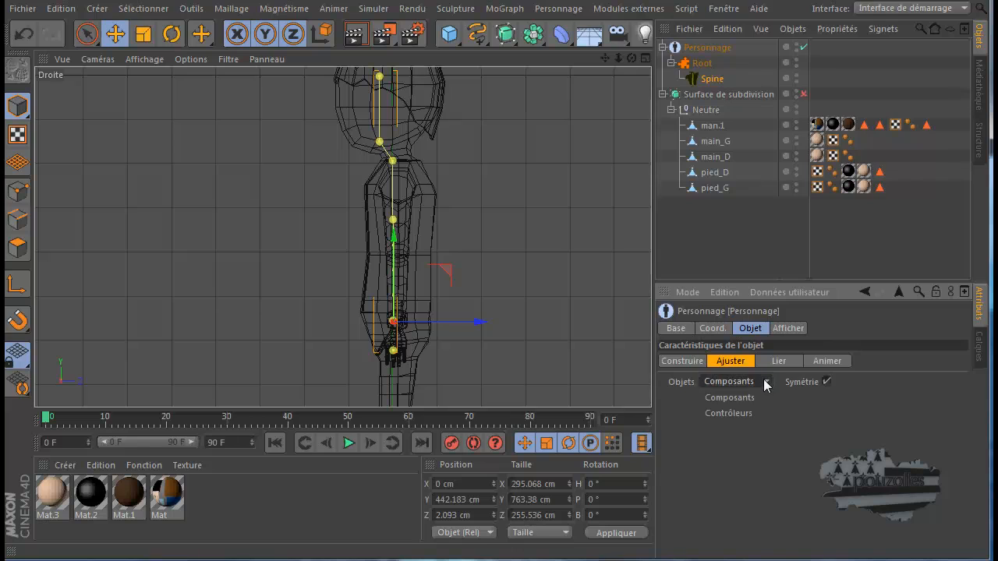
{"action": "left_click", "coordinate": [738, 413]}
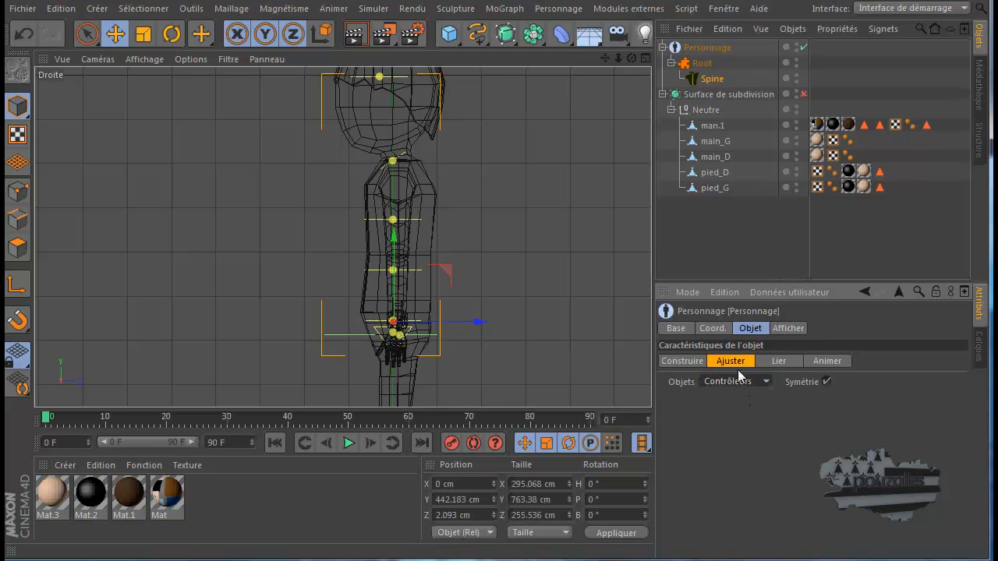
{"action": "left_click", "coordinate": [727, 382]}
{"action": "left_click", "coordinate": [733, 395]}
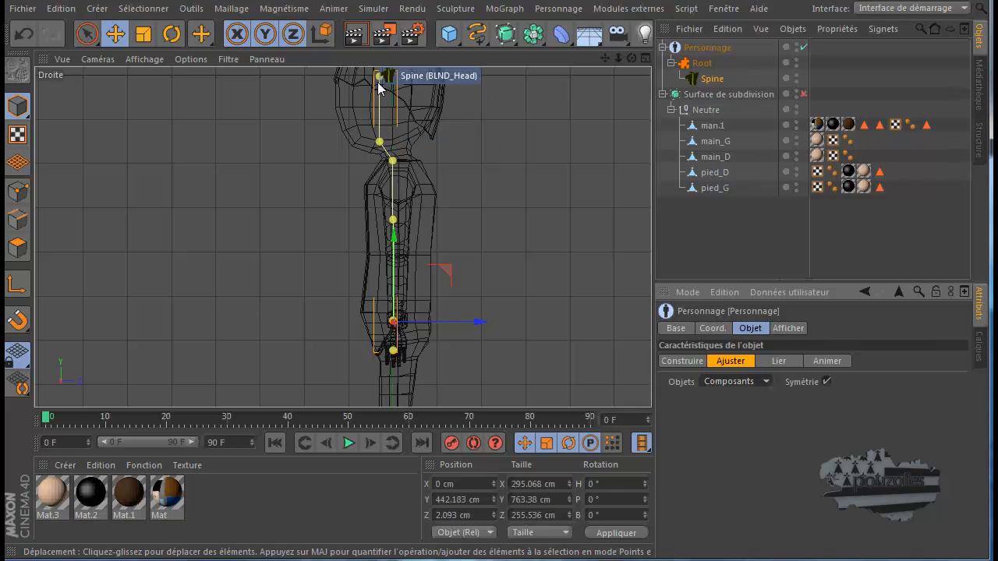
{"action": "left_click", "coordinate": [826, 381]}
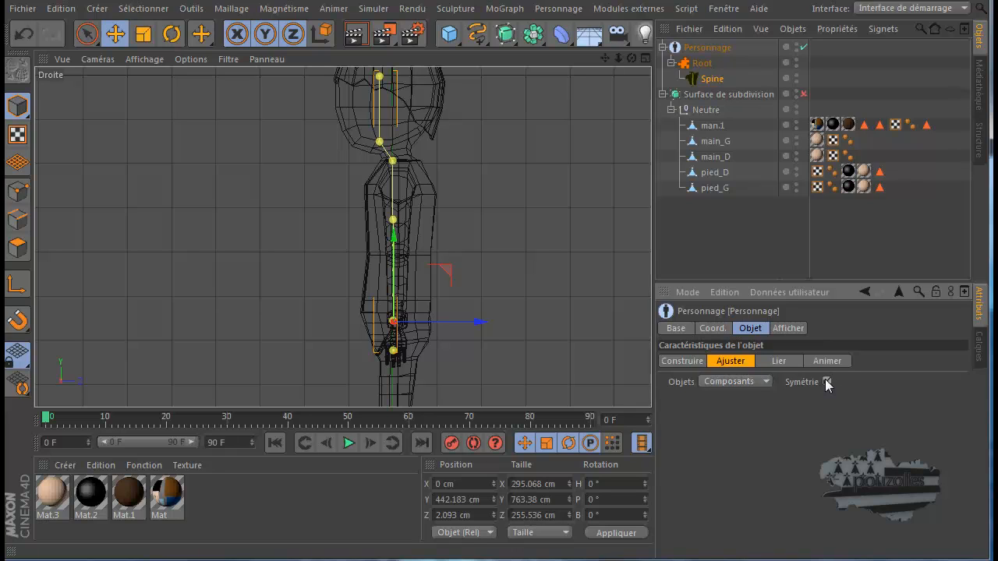
{"action": "left_click", "coordinate": [737, 382]}
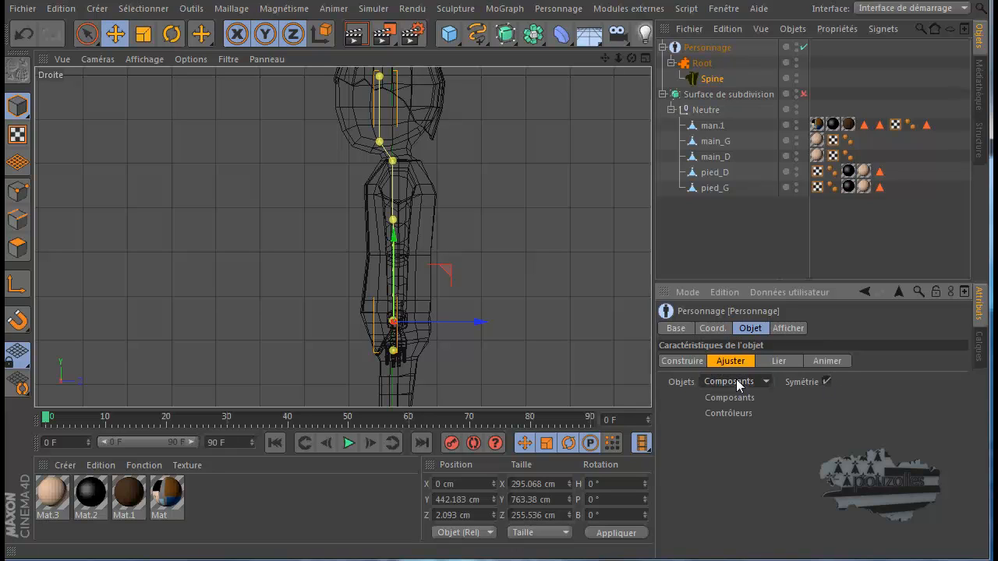
{"action": "left_click", "coordinate": [737, 382]}
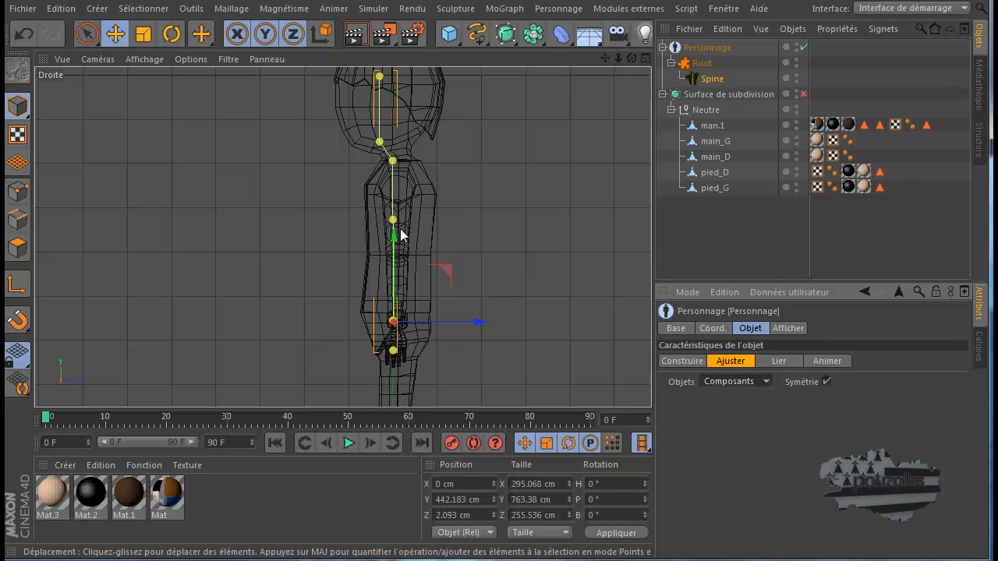
Try raising the spine's IK_Pelvis_02 point about 10 cm and undo the move
{"action": "scroll", "coordinate": [398, 267], "scroll_direction": "up", "scroll_amount": 2}
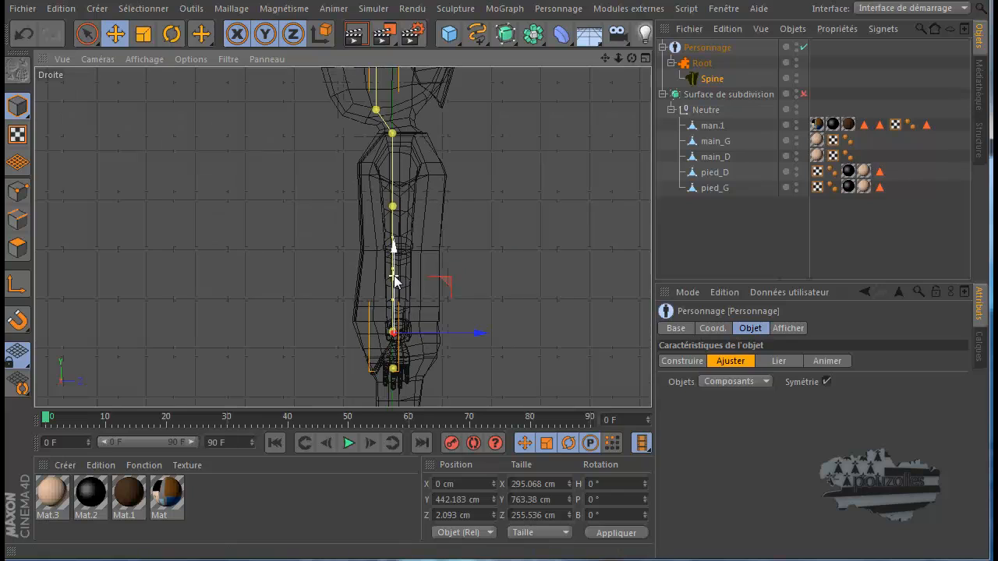
{"action": "left_click", "coordinate": [393, 371]}
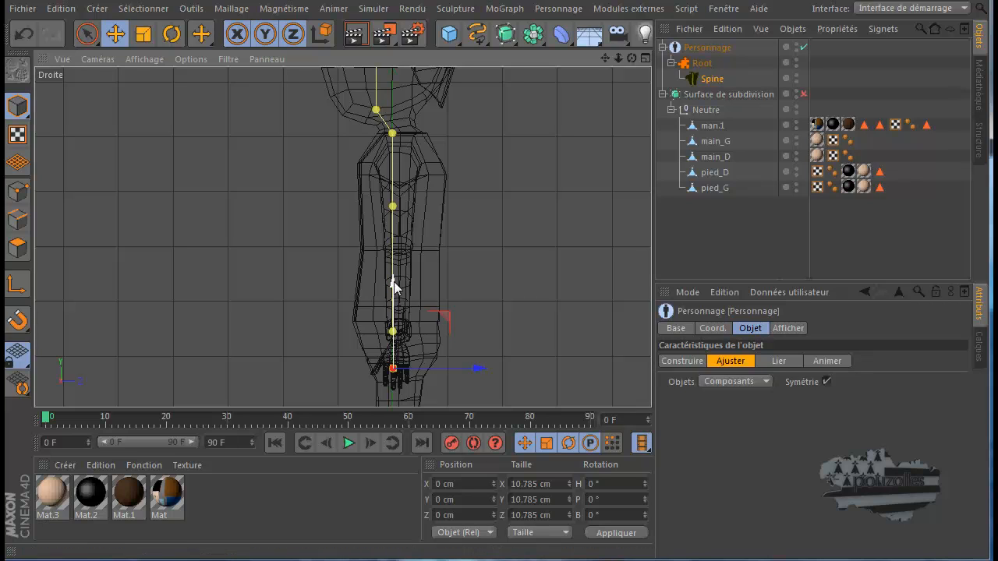
{"action": "mouse_move", "coordinate": [395, 285]}
{"action": "left_mouse_down"}
{"action": "mouse_move", "coordinate": [395, 296]}
{"action": "mouse_move", "coordinate": [396, 283]}
{"action": "left_mouse_up"}
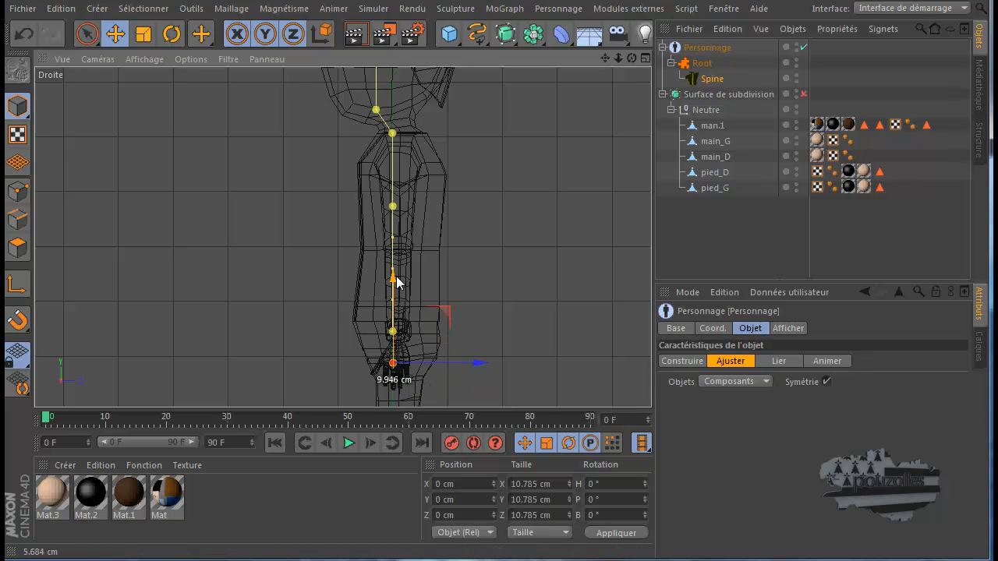
{"action": "left_click", "coordinate": [19, 29]}
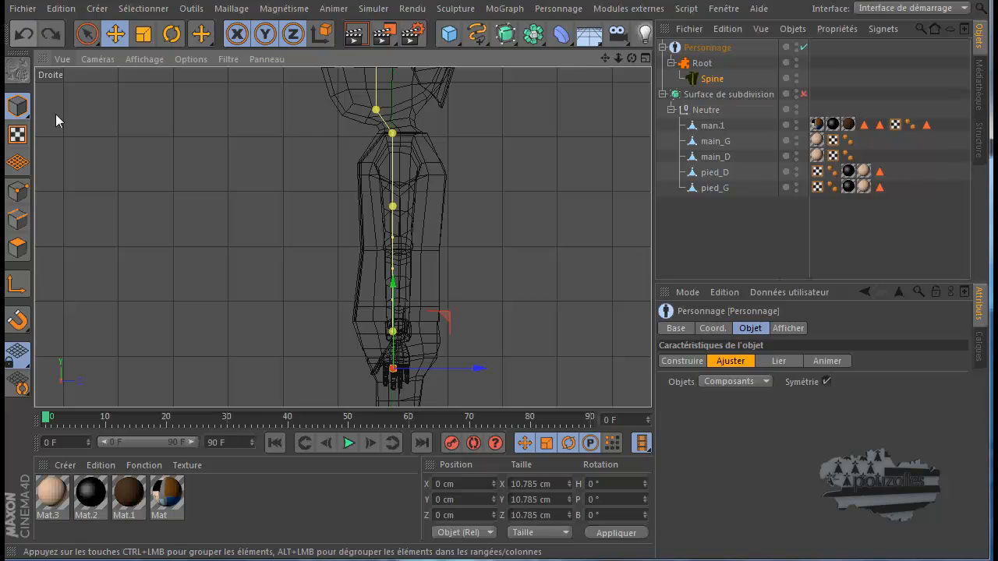
In the full-size Avant view, lower the Hips controller slightly below the jacket hem and raise the IK_Pelvis_02 point to the crotch
{"action": "left_click", "coordinate": [393, 331]}
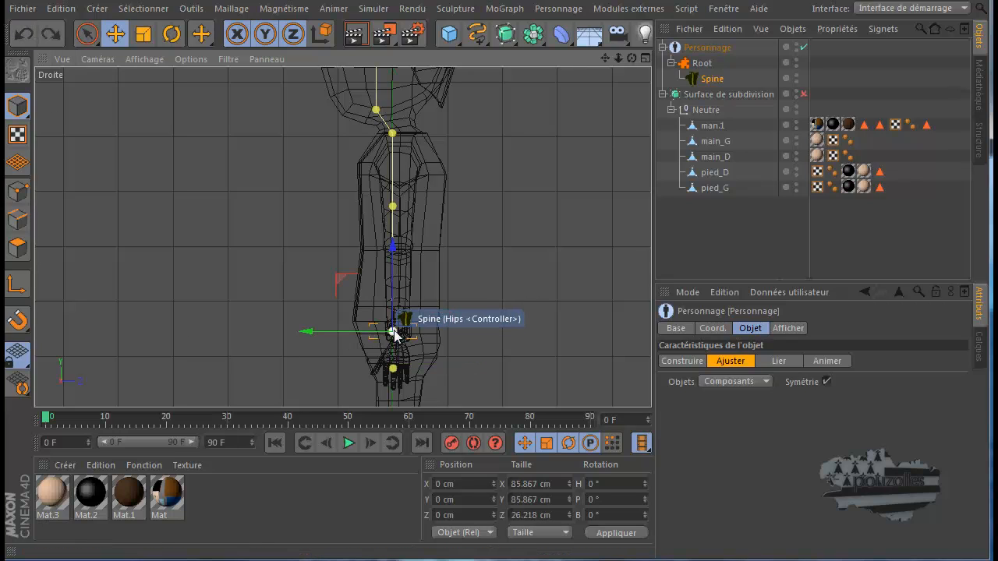
{"action": "middle_click", "coordinate": [281, 330]}
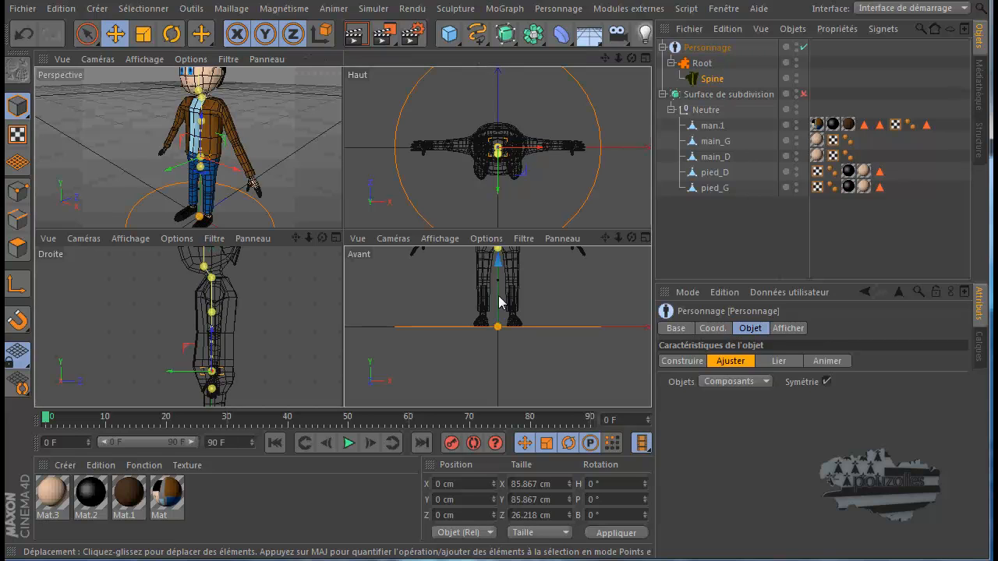
{"action": "middle_click", "coordinate": [499, 299]}
{"action": "left_click_drag", "start_coordinate": [609, 56], "coordinate": [496, 348]}
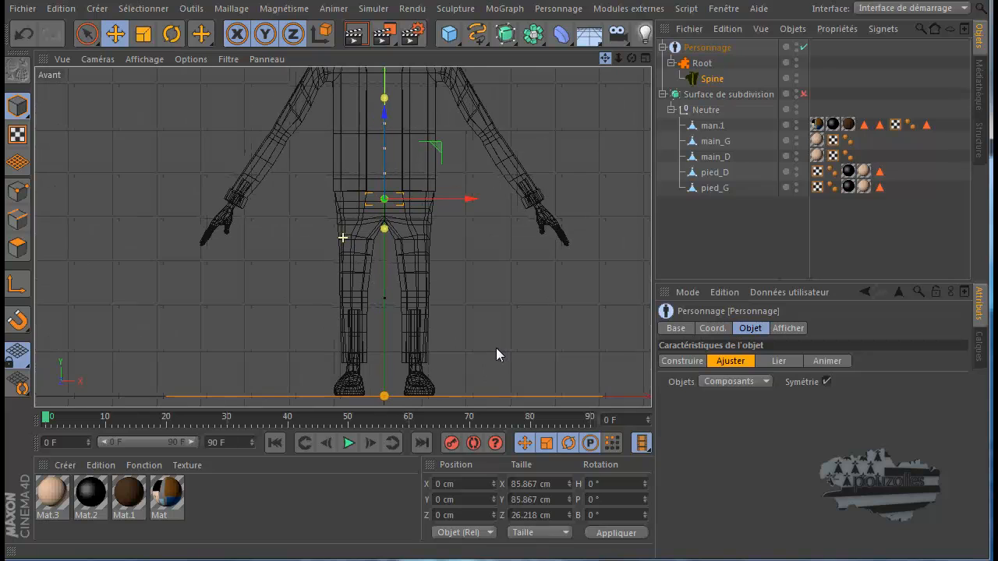
{"action": "scroll", "coordinate": [404, 185], "scroll_direction": "up", "scroll_amount": 6}
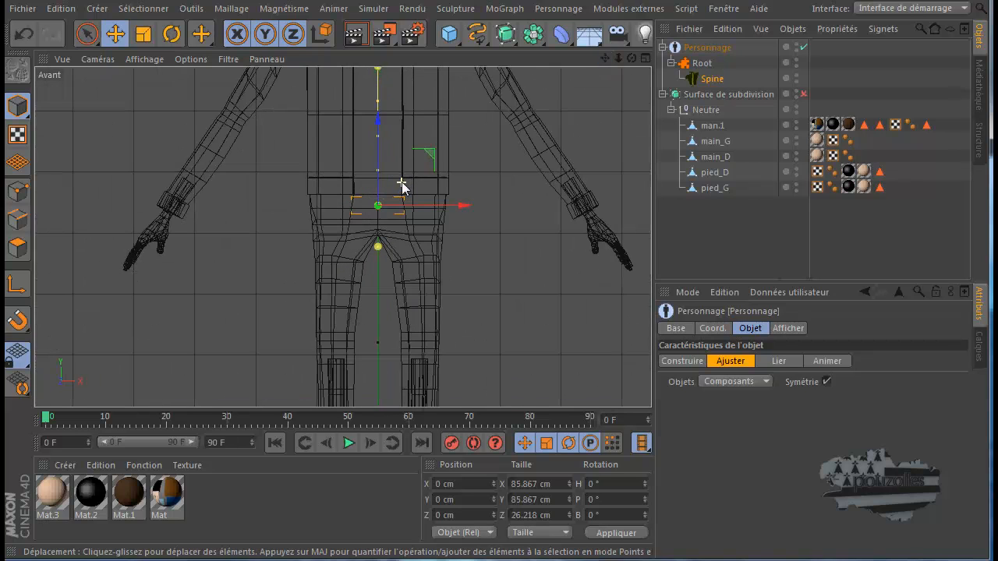
{"action": "scroll", "coordinate": [401, 185], "scroll_direction": "up", "scroll_amount": 1}
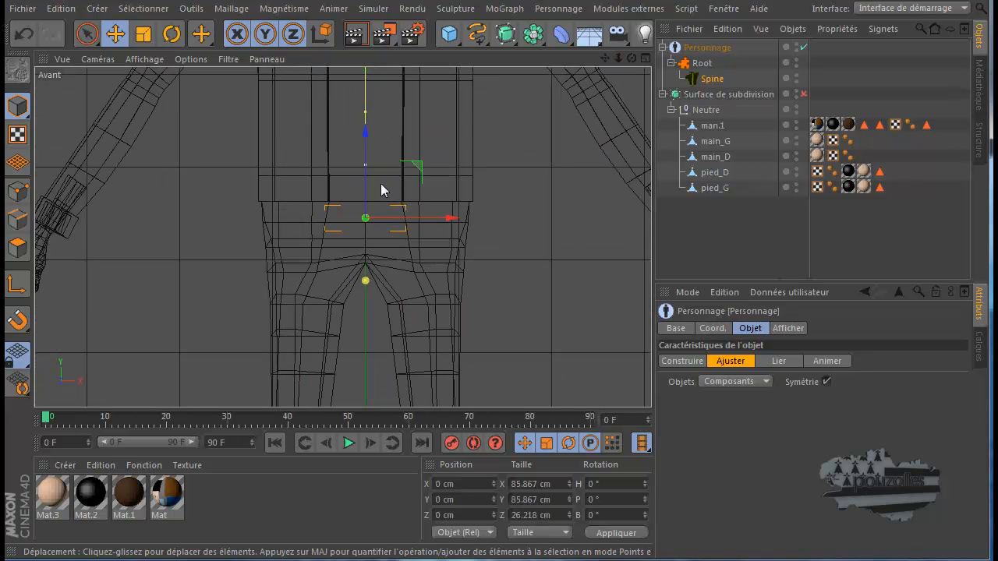
{"action": "left_click_drag", "start_coordinate": [367, 132], "coordinate": [368, 148]}
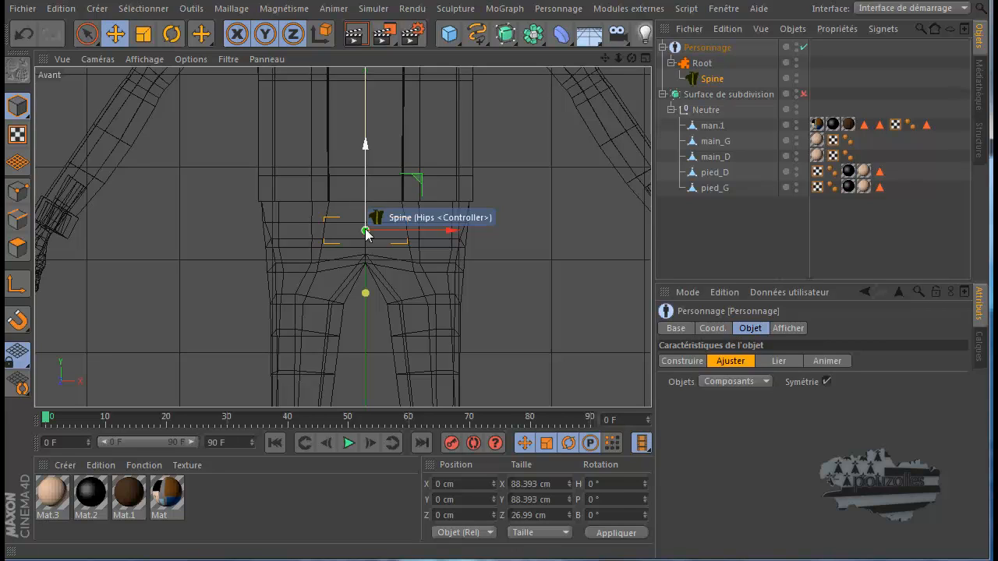
{"action": "left_click", "coordinate": [363, 294]}
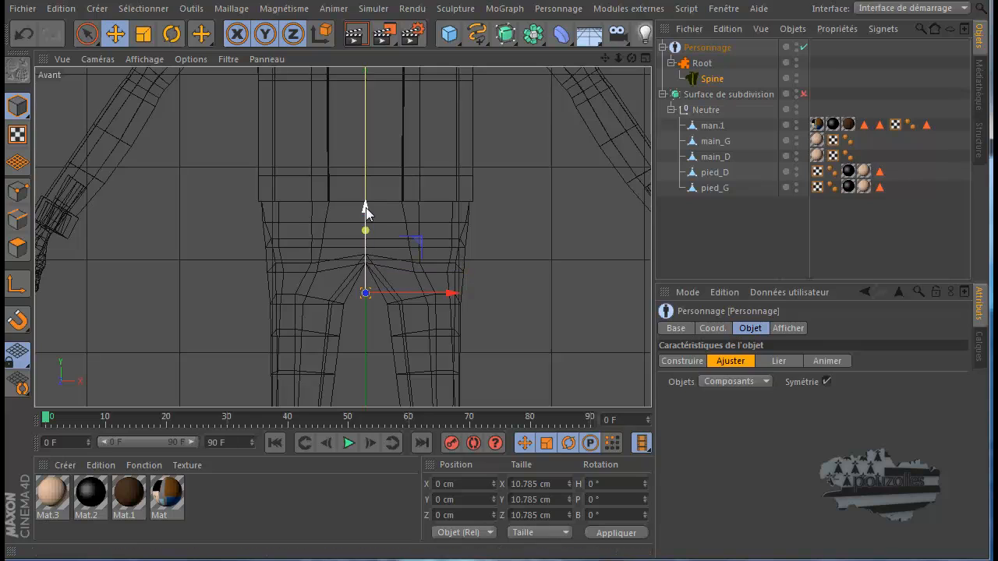
{"action": "left_click_drag", "start_coordinate": [368, 208], "coordinate": [368, 189]}
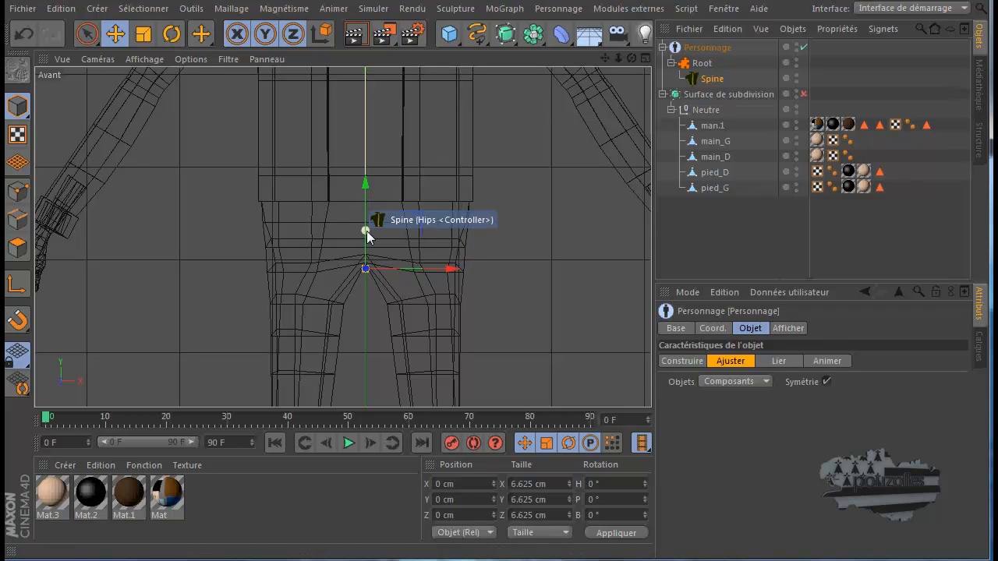
Raise the spine's Chest controller about 55 cm to armpit level
{"action": "left_click_drag", "start_coordinate": [601, 57], "coordinate": [494, 352]}
{"action": "scroll", "coordinate": [496, 351], "scroll_direction": "down", "scroll_amount": 5}
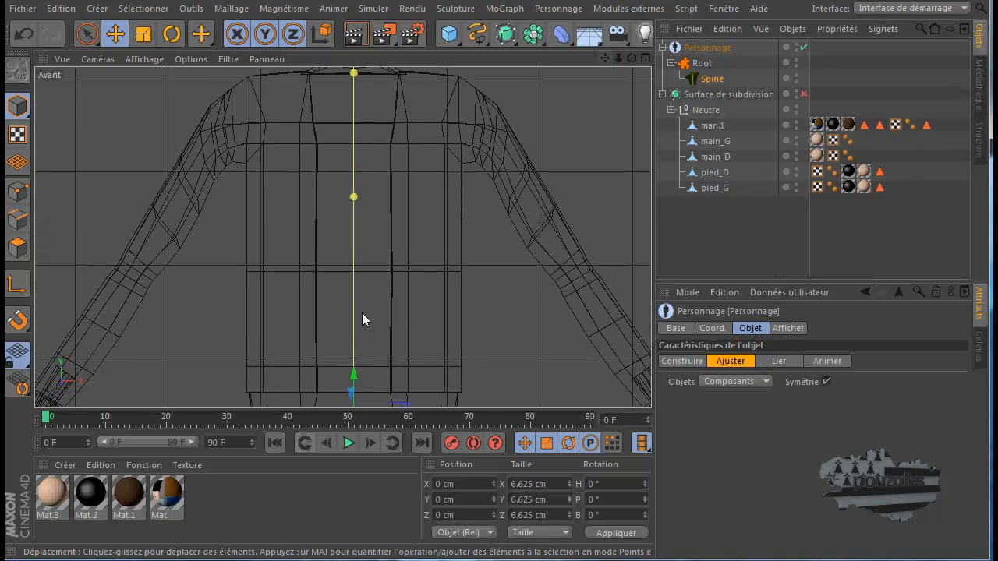
{"action": "left_click", "coordinate": [355, 197]}
{"action": "left_click_drag", "start_coordinate": [354, 117], "coordinate": [355, 69]}
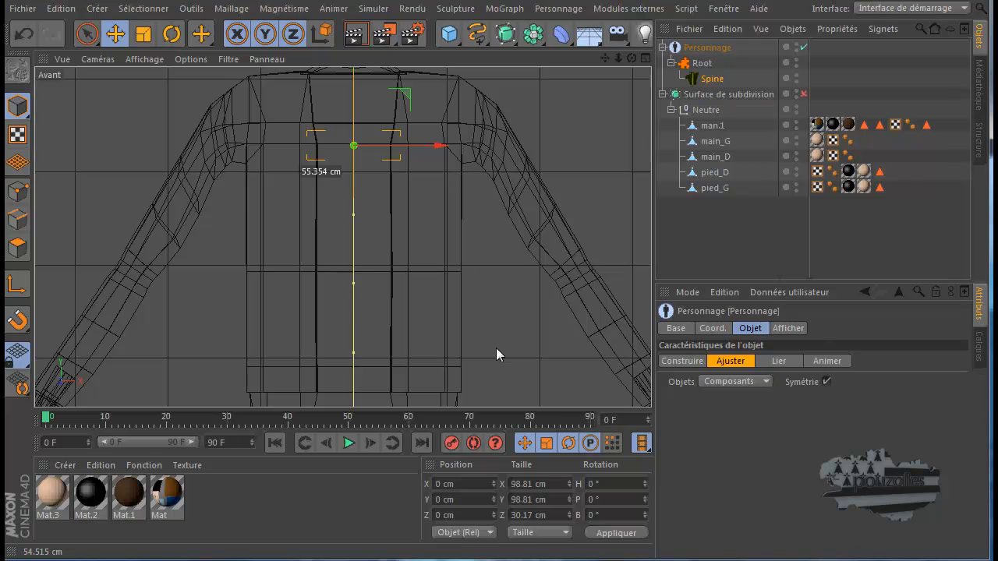
Lower the spine's BLND_Neck point about 62 cm to the base of the neck
{"action": "mouse_move", "coordinate": [496, 348]}
{"action": "left_mouse_down"}
{"action": "mouse_move", "coordinate": [498, 366]}
{"action": "mouse_move", "coordinate": [499, 350]}
{"action": "left_mouse_up"}
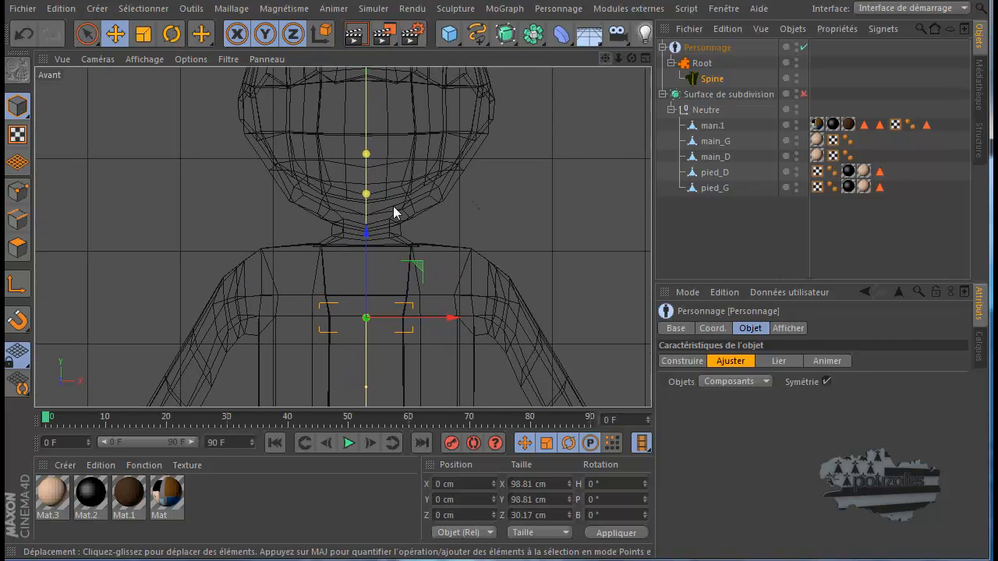
{"action": "left_click", "coordinate": [366, 194]}
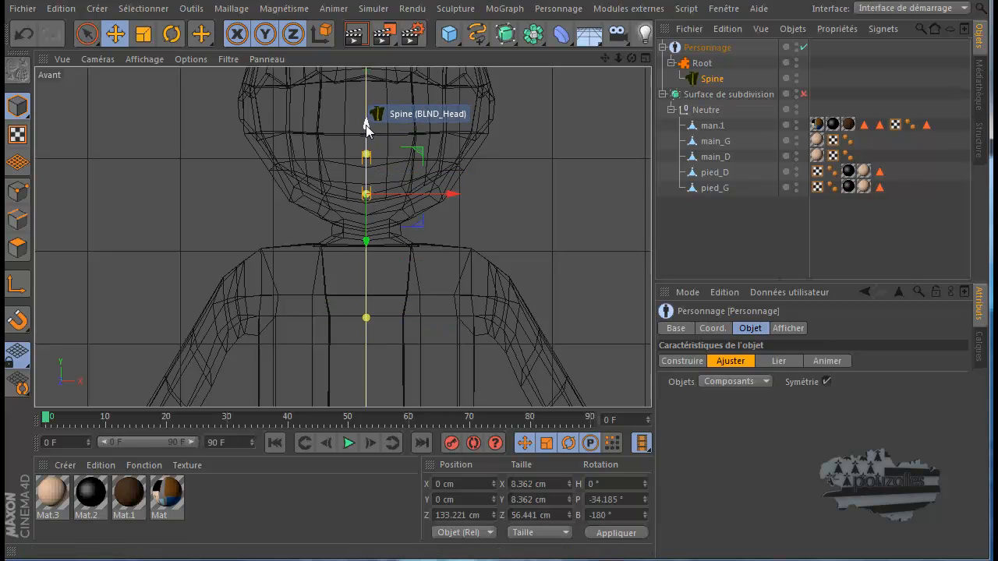
{"action": "left_click_drag", "start_coordinate": [366, 126], "coordinate": [368, 177]}
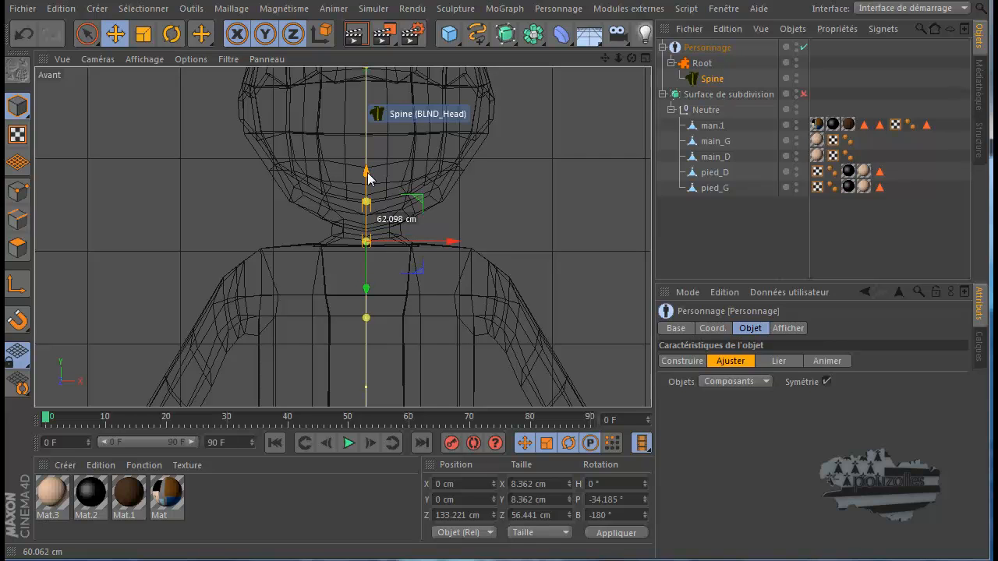
Lower the BLND_Head point into the mesh's neck, just above the BLND_Neck point
{"action": "scroll", "coordinate": [378, 242], "scroll_direction": "up", "scroll_amount": 3}
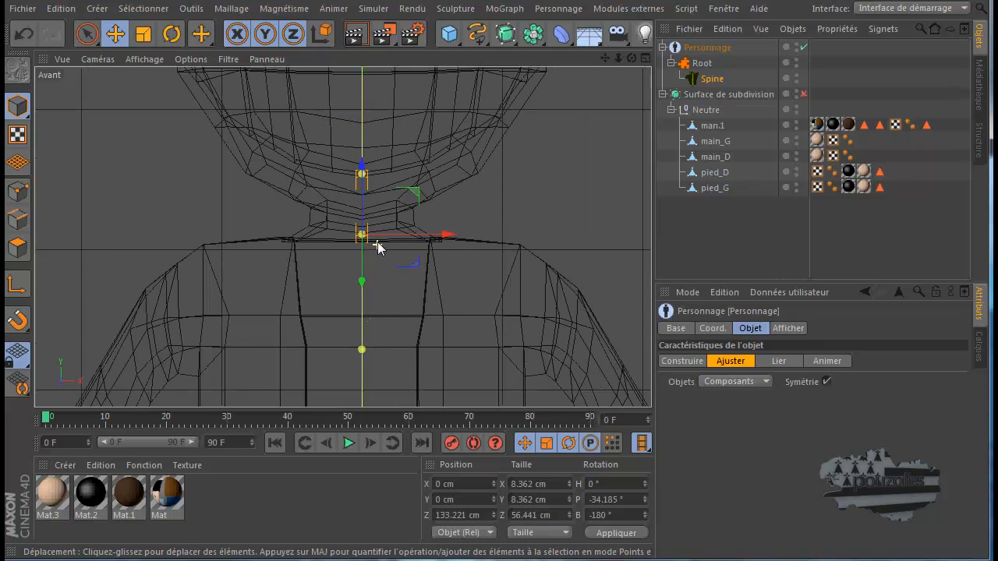
{"action": "scroll", "coordinate": [377, 242], "scroll_direction": "up", "scroll_amount": 1}
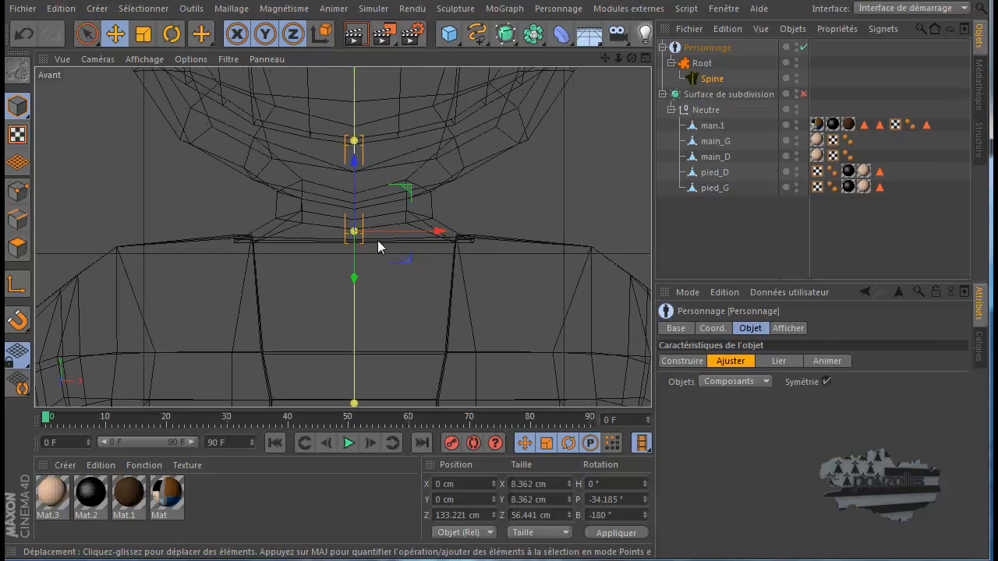
{"action": "left_click", "coordinate": [356, 143]}
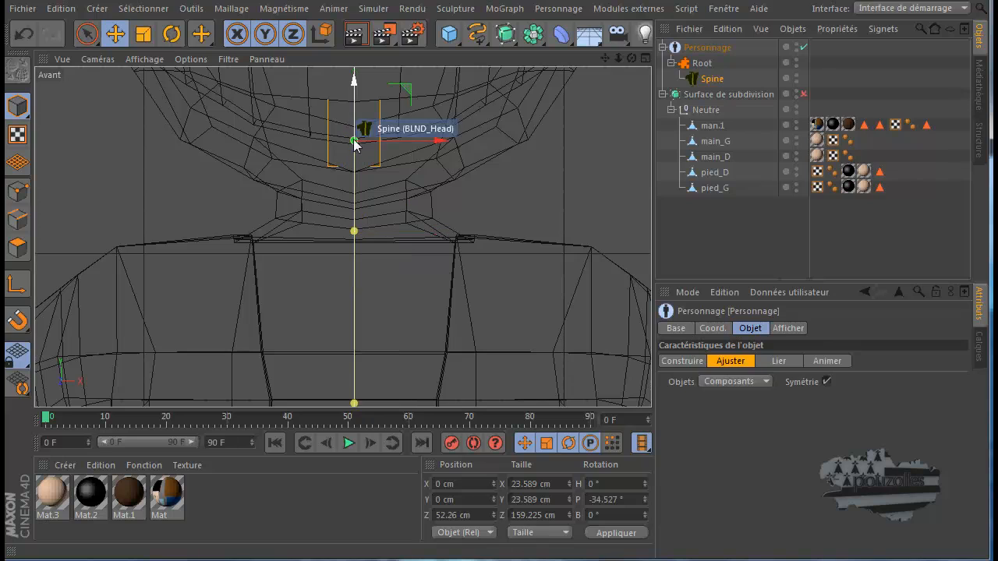
{"action": "left_click_drag", "start_coordinate": [357, 90], "coordinate": [354, 147]}
In the full-size Droite view, move the BLND_Neck point forward inside the neck and the BLND_Head point slightly back and up
{"action": "middle_click", "coordinate": [386, 250]}
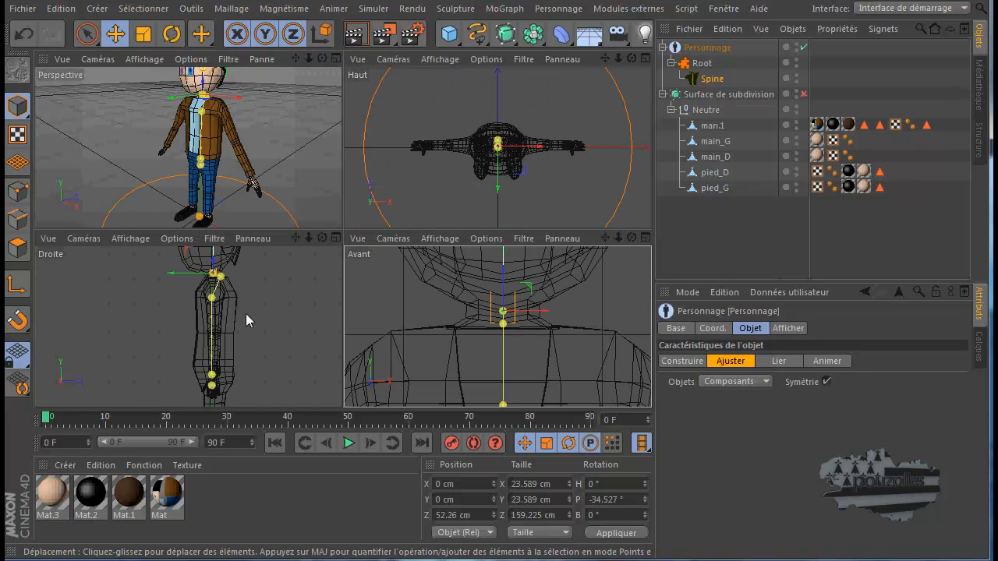
{"action": "middle_click", "coordinate": [258, 308]}
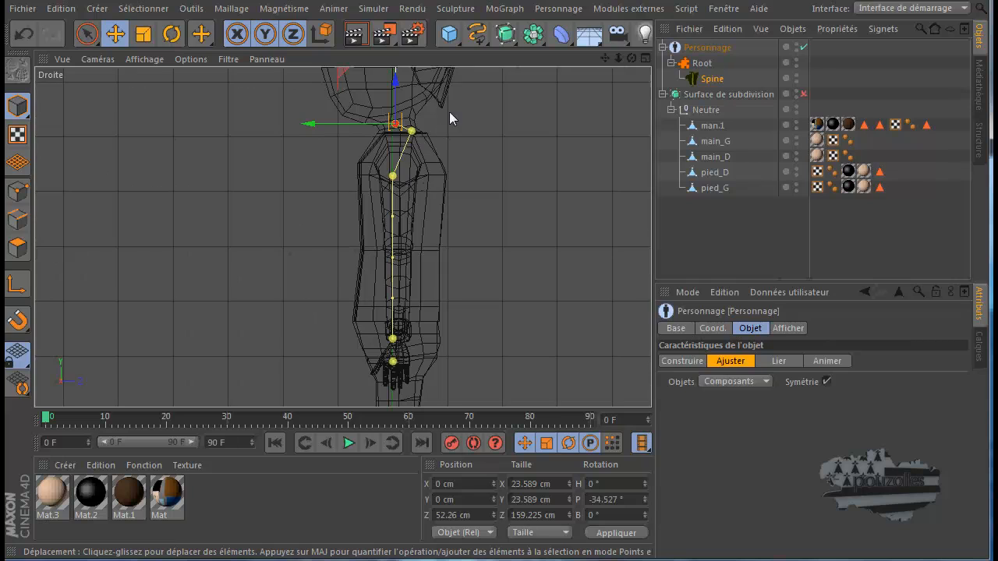
{"action": "left_click_drag", "start_coordinate": [607, 53], "coordinate": [496, 350]}
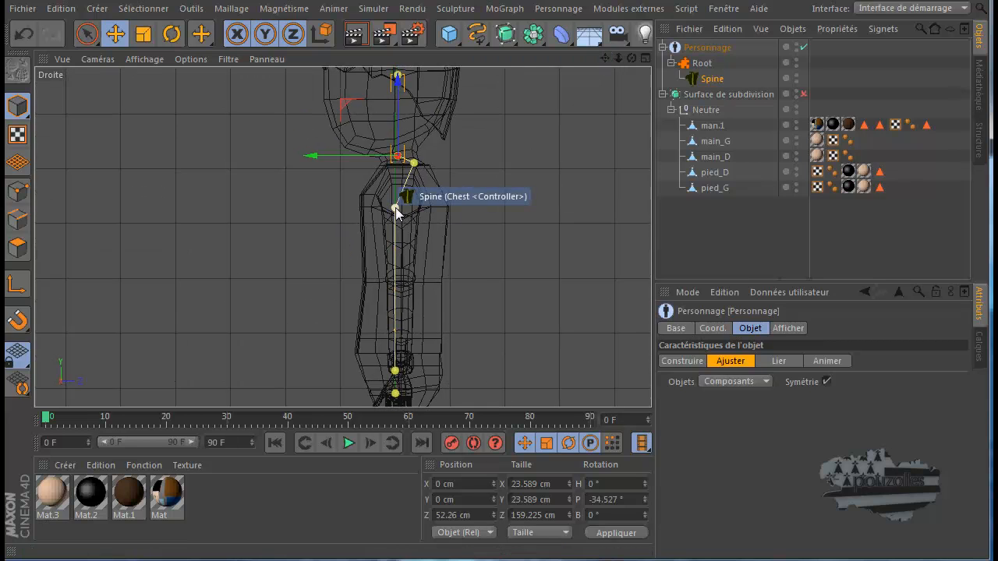
{"action": "left_click", "coordinate": [413, 162]}
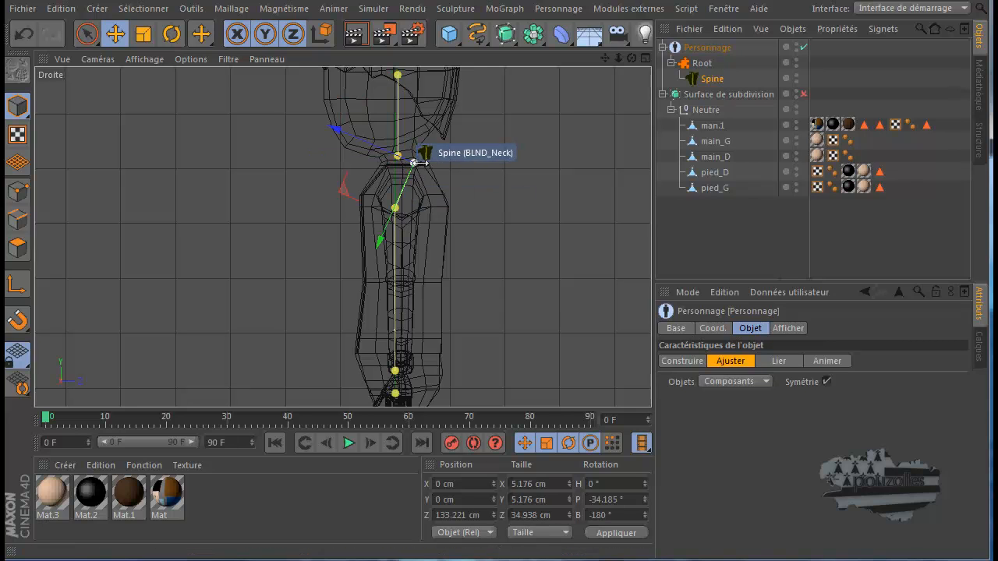
{"action": "scroll", "coordinate": [381, 143], "scroll_direction": "up", "scroll_amount": 10}
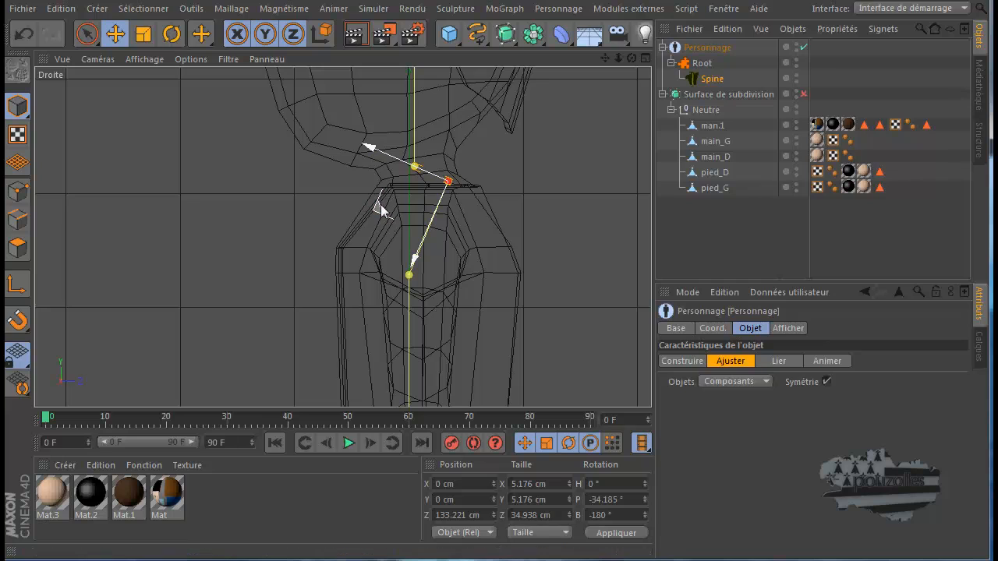
{"action": "left_click_drag", "start_coordinate": [380, 205], "coordinate": [360, 216]}
{"action": "left_click", "coordinate": [399, 160]}
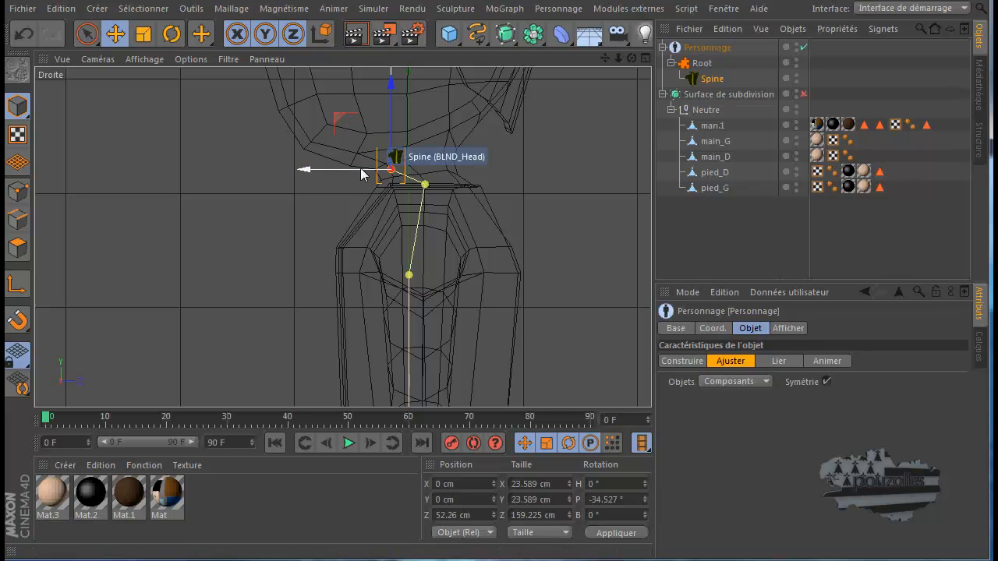
{"action": "mouse_move", "coordinate": [337, 117]}
{"action": "left_mouse_down"}
{"action": "mouse_move", "coordinate": [349, 123]}
{"action": "mouse_move", "coordinate": [364, 107]}
{"action": "mouse_move", "coordinate": [352, 111]}
{"action": "left_mouse_up"}
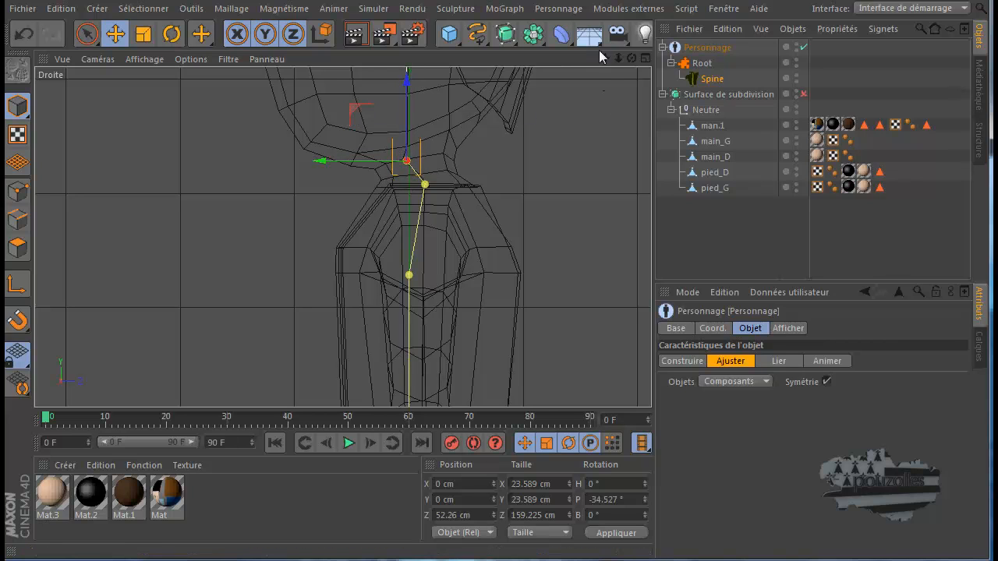
Raise the end point of the spine's head joint to the top of the character's skull
{"action": "left_click_drag", "start_coordinate": [605, 58], "coordinate": [497, 355]}
{"action": "left_click", "coordinate": [374, 206]}
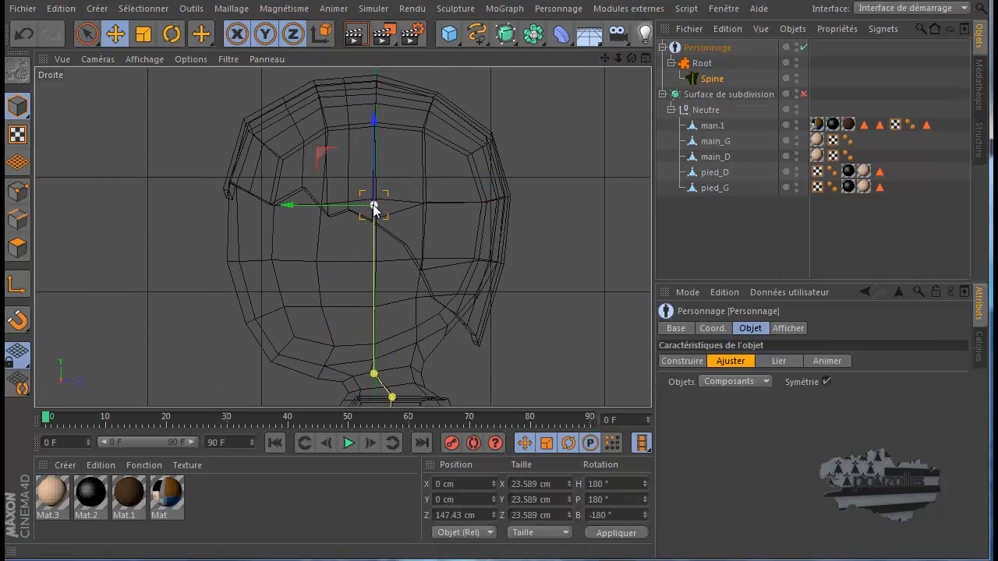
{"action": "left_click_drag", "start_coordinate": [375, 122], "coordinate": [420, 174]}
{"action": "scroll", "coordinate": [427, 177], "scroll_direction": "down", "scroll_amount": 6}
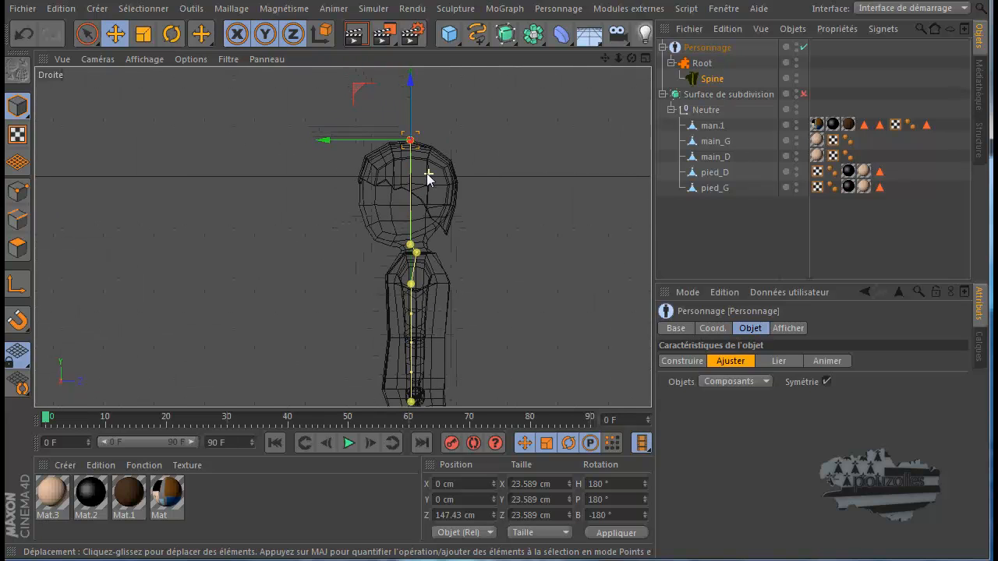
Return the Personnage object to Construire mode and add a left and right Leg (IK/FK Bendy) pair to the Spine
{"action": "scroll", "coordinate": [427, 173], "scroll_direction": "down", "scroll_amount": 3}
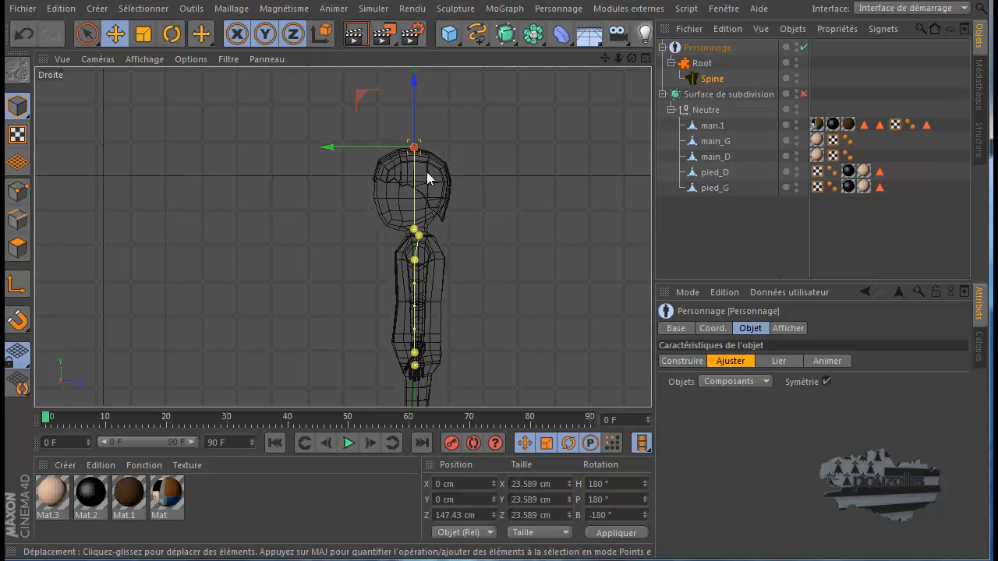
{"action": "scroll", "coordinate": [425, 212], "scroll_direction": "up", "scroll_amount": 3}
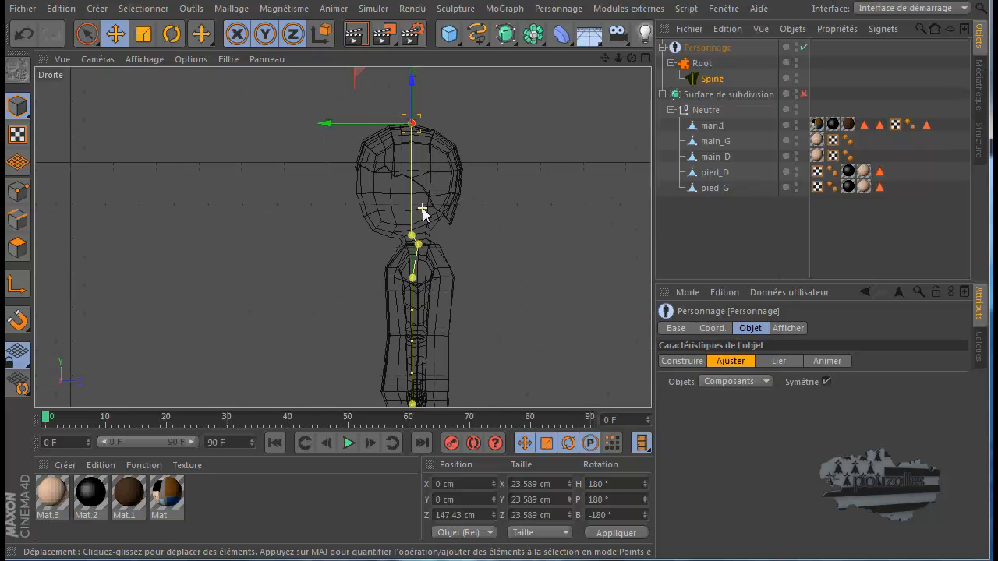
{"action": "middle_click", "coordinate": [310, 235]}
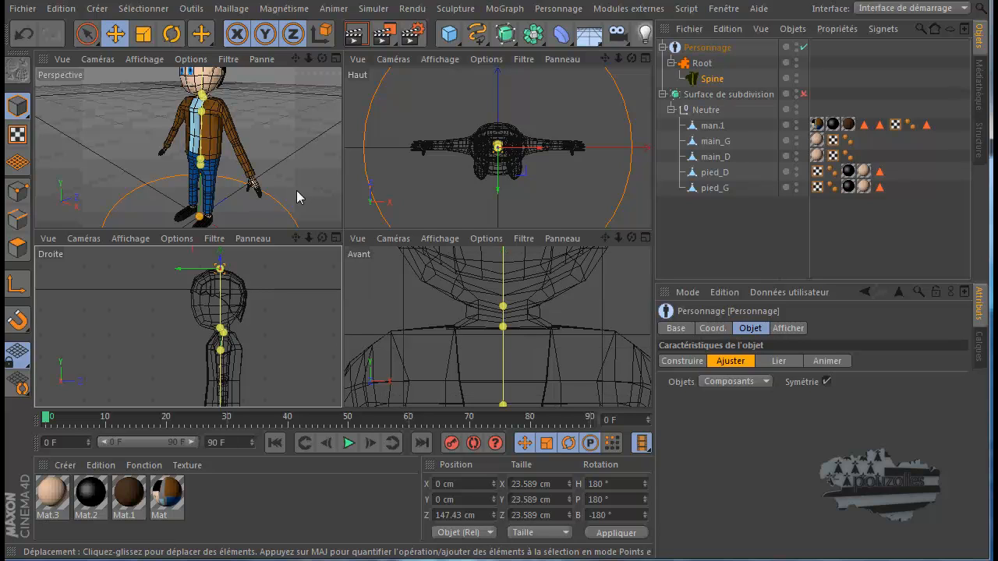
{"action": "middle_click", "coordinate": [300, 197]}
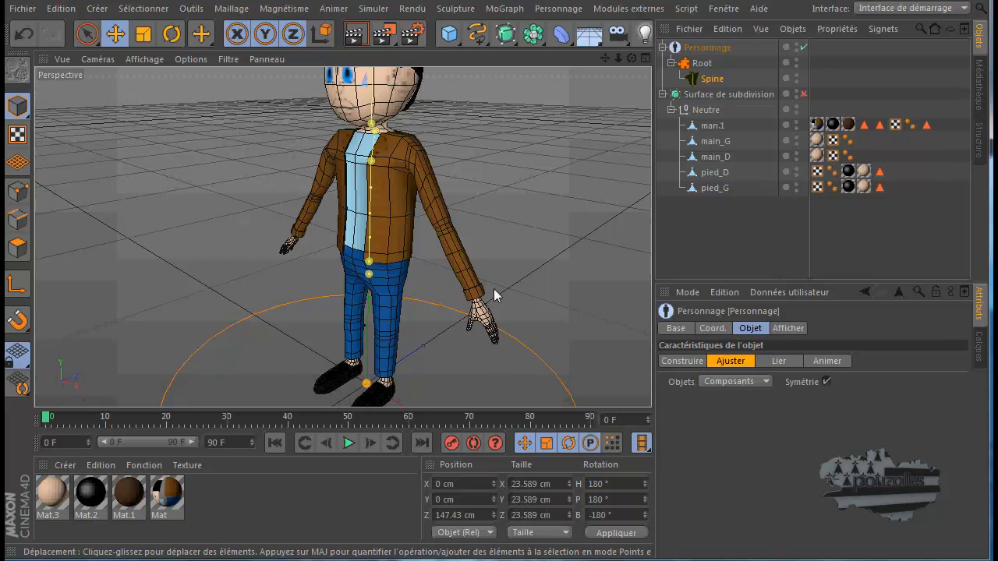
{"action": "left_click", "coordinate": [680, 362]}
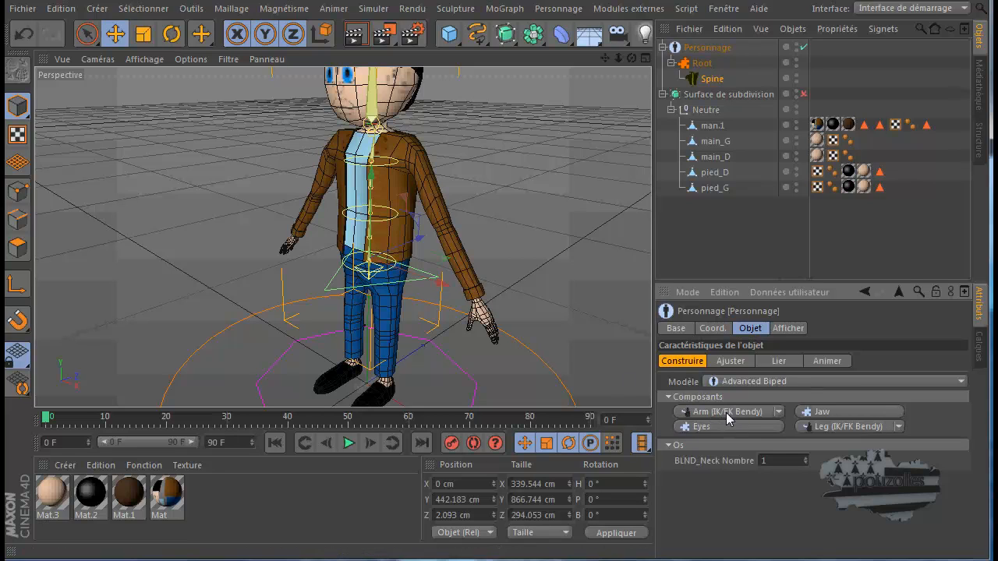
{"action": "left_click", "coordinate": [840, 428]}
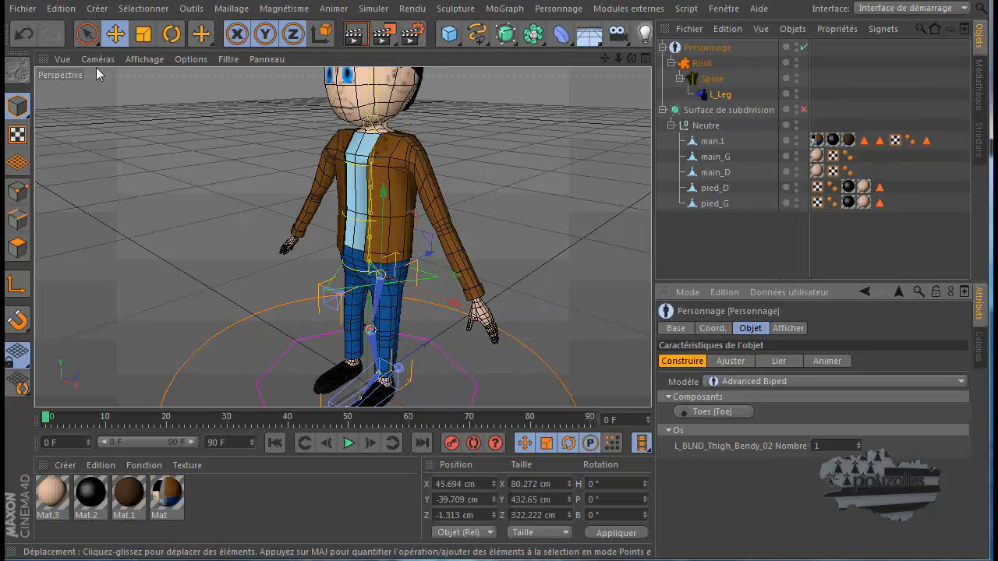
{"action": "left_click", "coordinate": [23, 34]}
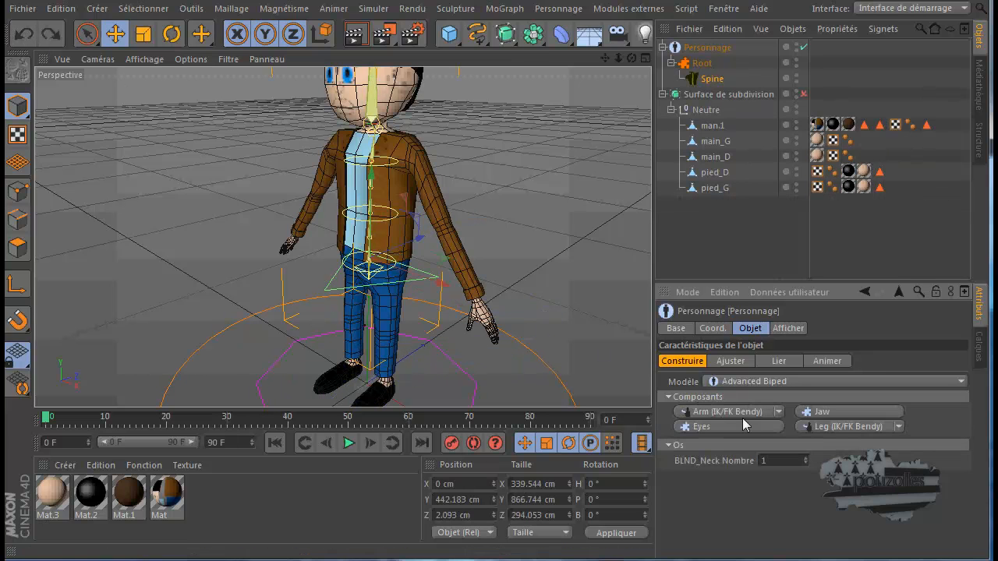
{"action": "left_click", "coordinate": [847, 426]}
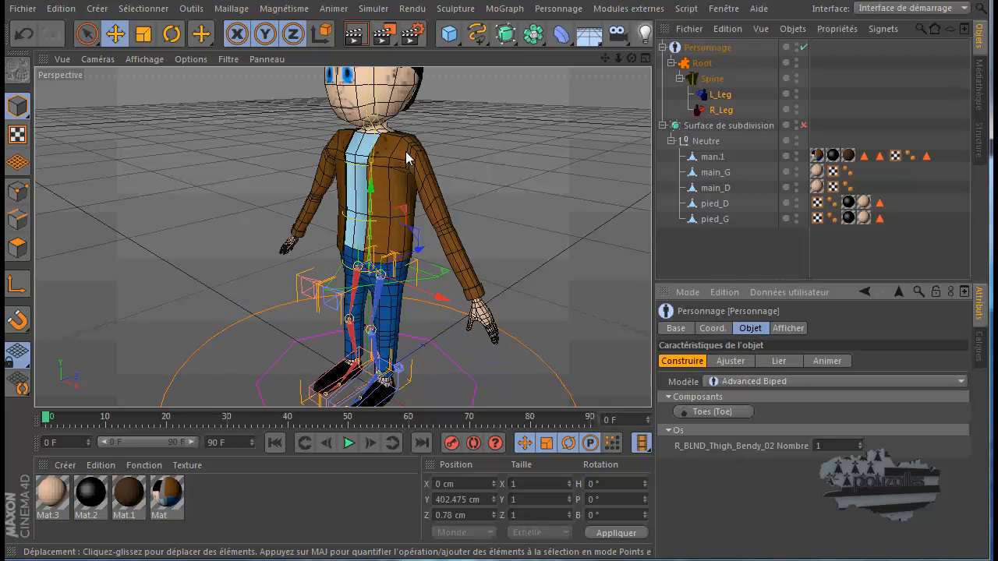
Switch the Personnage object to Ajuster mode and frame both legs in the full-size Avant view
{"action": "left_click", "coordinate": [731, 360]}
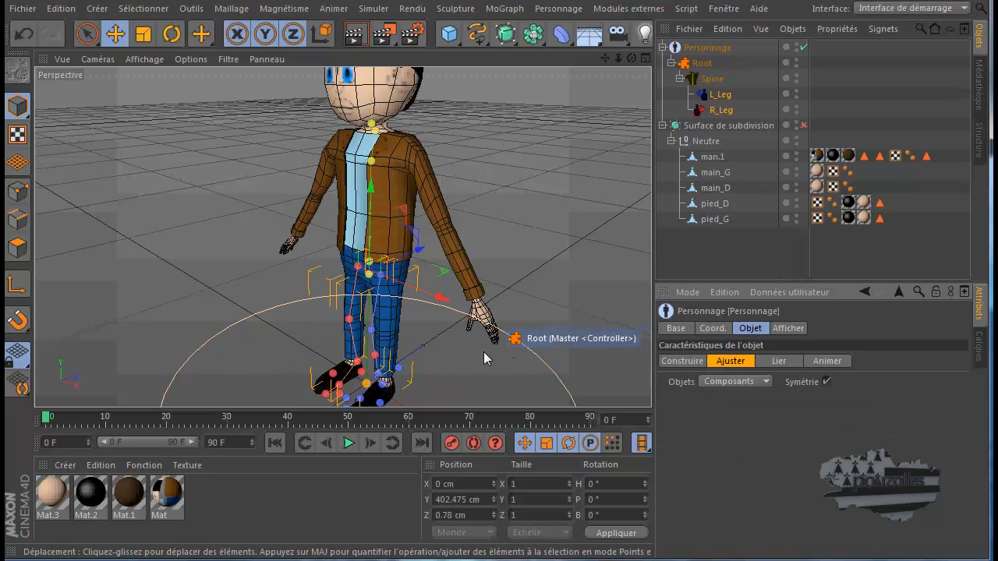
{"action": "middle_click", "coordinate": [439, 353]}
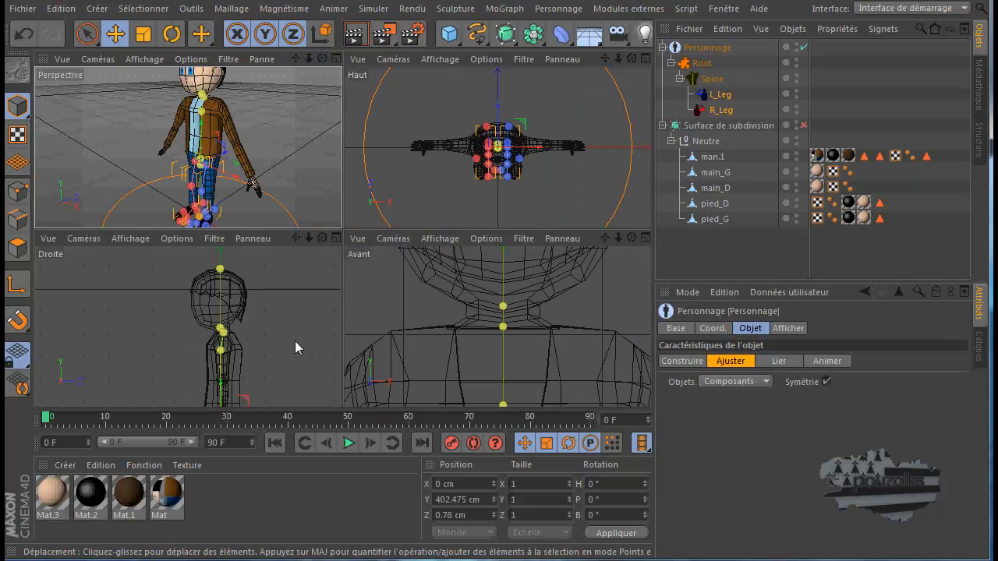
{"action": "middle_click", "coordinate": [295, 341]}
{"action": "scroll", "coordinate": [295, 341], "scroll_direction": "down", "scroll_amount": 2}
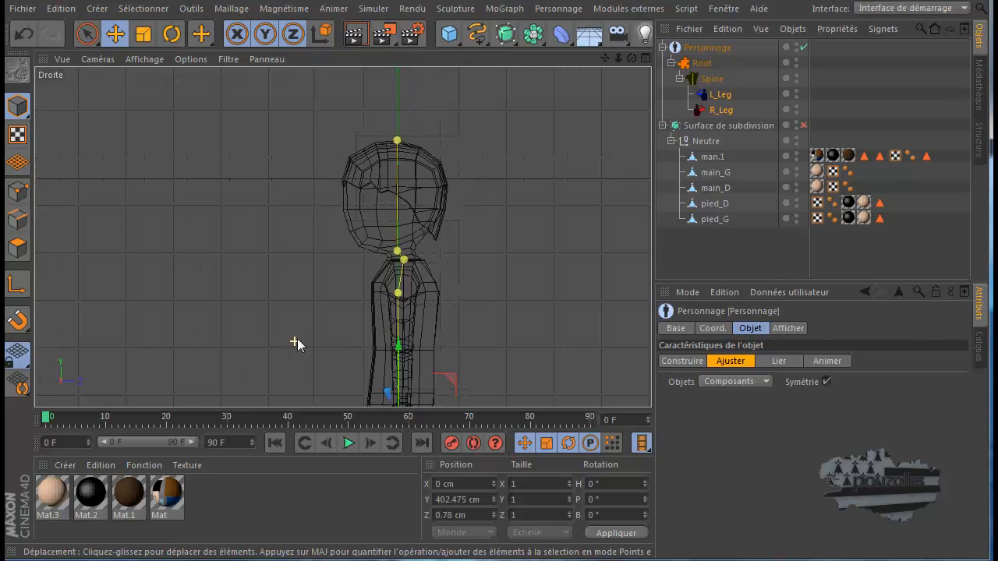
{"action": "middle_click", "coordinate": [298, 341]}
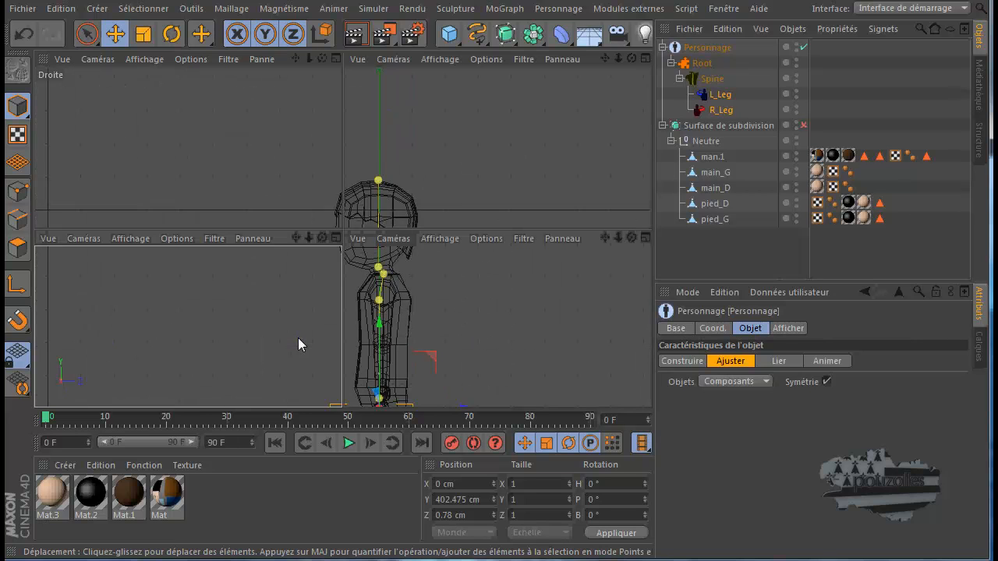
{"action": "middle_click", "coordinate": [449, 338]}
{"action": "scroll", "coordinate": [449, 338], "scroll_direction": "down", "scroll_amount": 3}
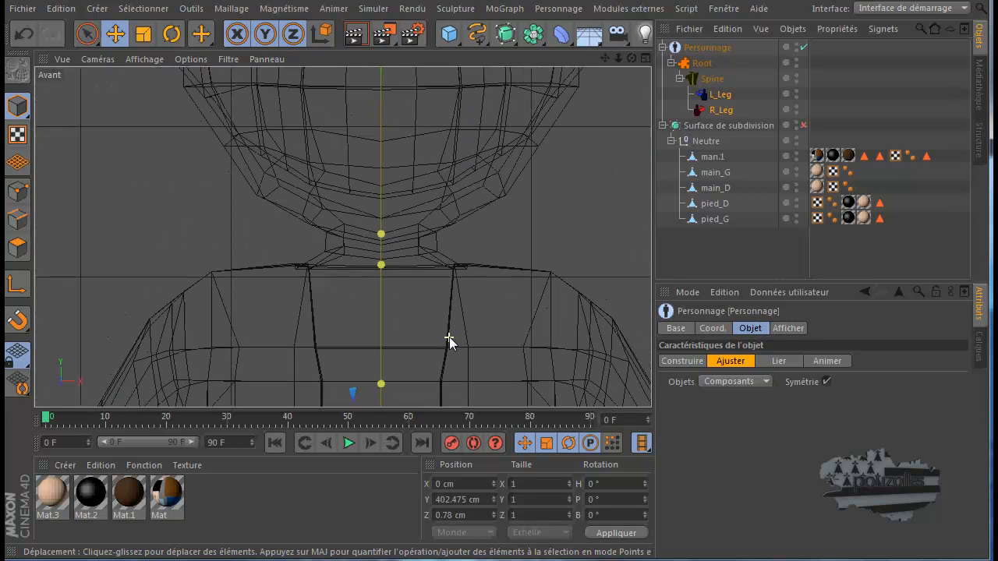
{"action": "key", "text": "s"}
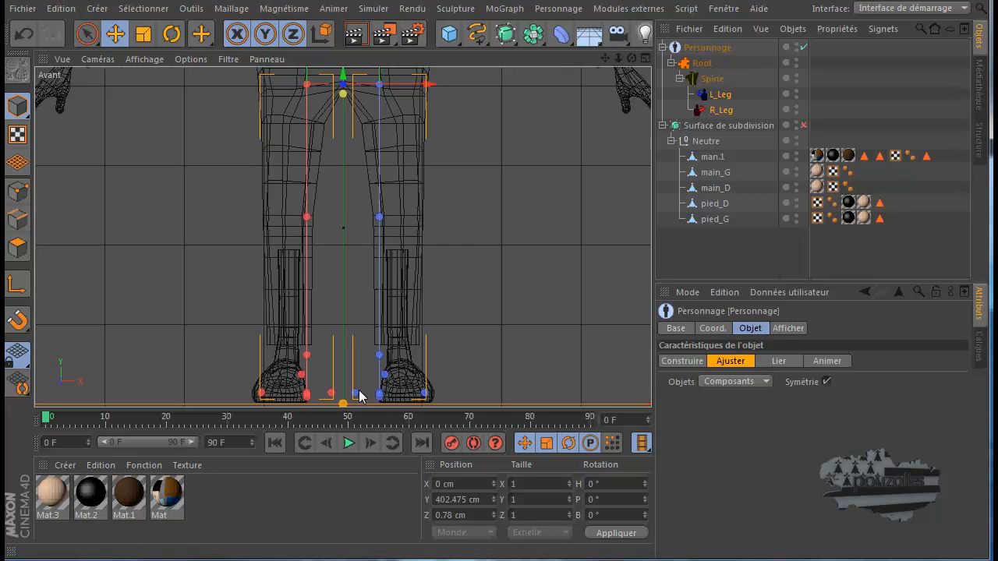
{"action": "scroll", "coordinate": [473, 317], "scroll_direction": "down", "scroll_amount": 1}
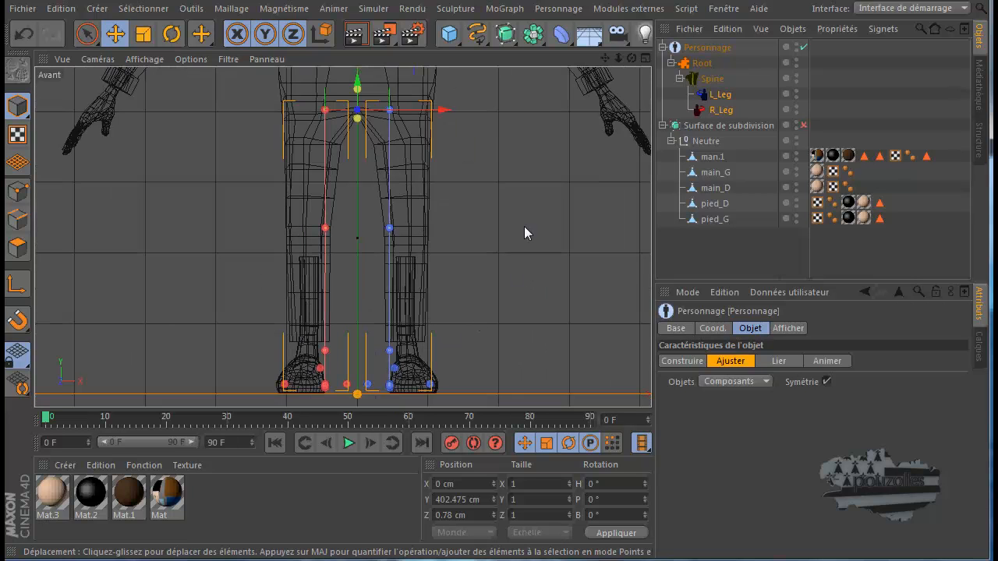
Turn off Symétrie, try moving the L_Leg hip and knee points sideways, and undo each move
{"action": "left_click", "coordinate": [826, 381]}
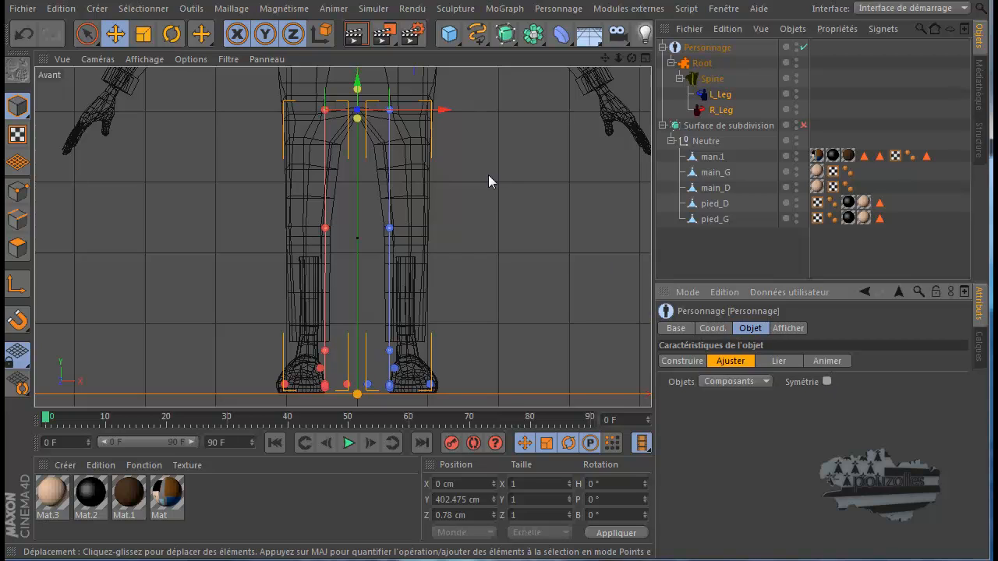
{"action": "left_click", "coordinate": [390, 110]}
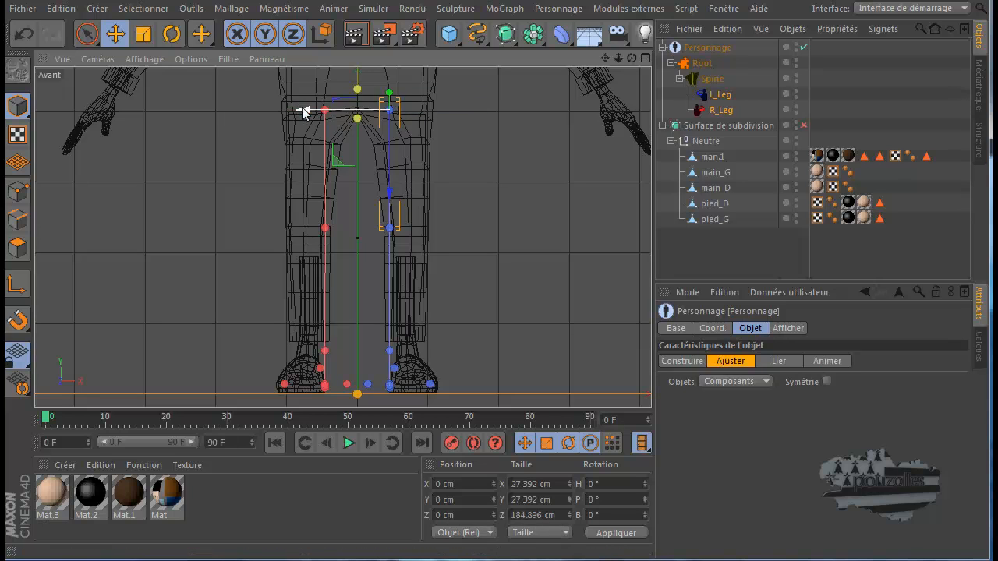
{"action": "left_click_drag", "start_coordinate": [302, 106], "coordinate": [325, 107]}
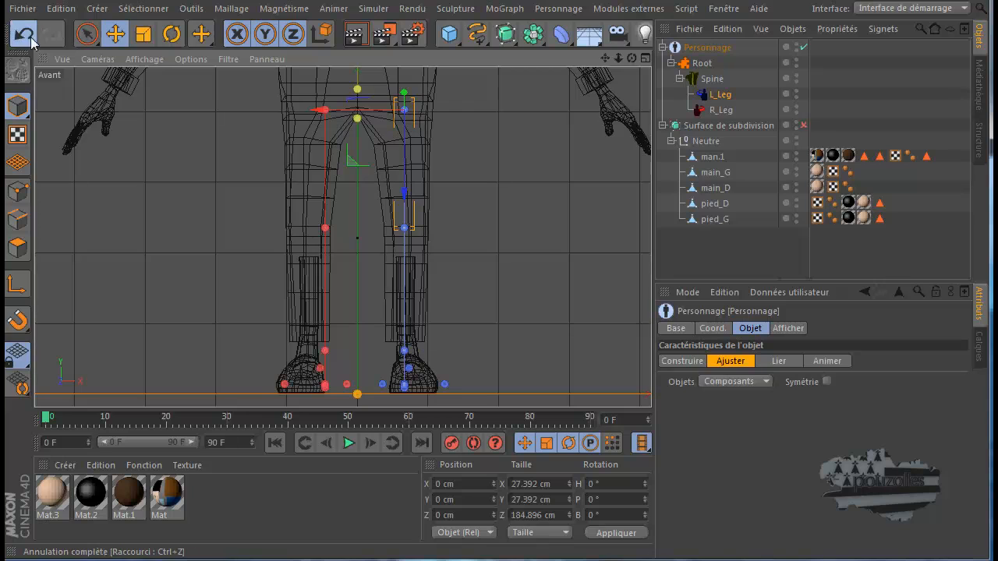
{"action": "left_click", "coordinate": [25, 35]}
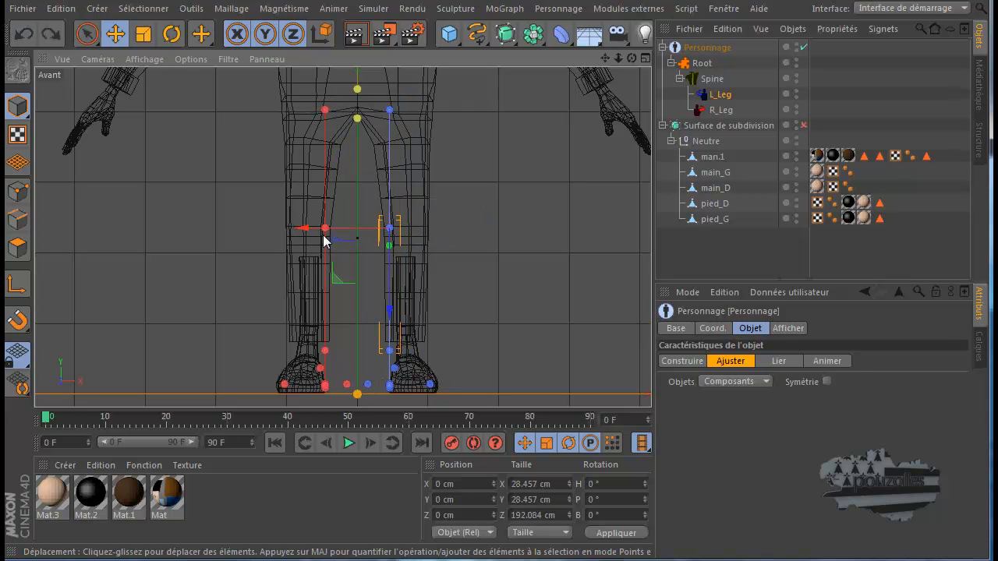
{"action": "left_click_drag", "start_coordinate": [302, 229], "coordinate": [343, 228]}
{"action": "left_click", "coordinate": [24, 35]}
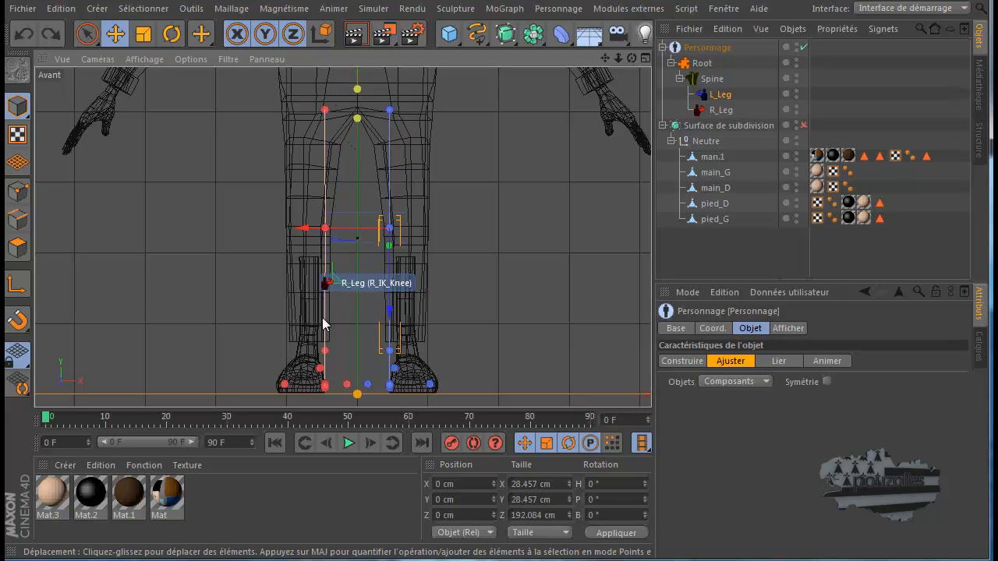
Turn Symétrie back on, try moving the L_Leg knee point about 15 cm outward, and undo the move
{"action": "left_click", "coordinate": [827, 382]}
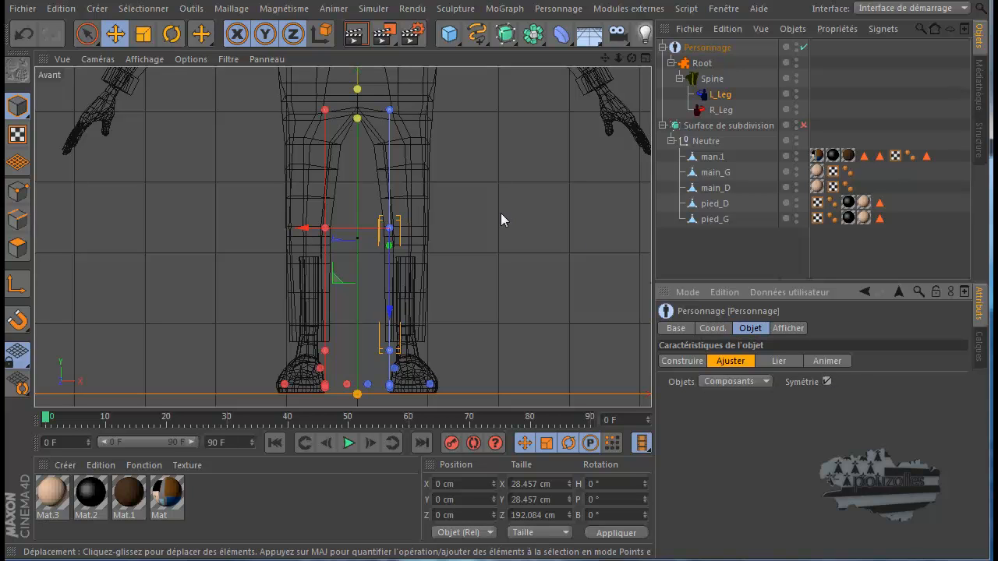
{"action": "mouse_move", "coordinate": [301, 228]}
{"action": "left_mouse_down"}
{"action": "mouse_move", "coordinate": [324, 228]}
{"action": "mouse_move", "coordinate": [313, 229]}
{"action": "left_mouse_up"}
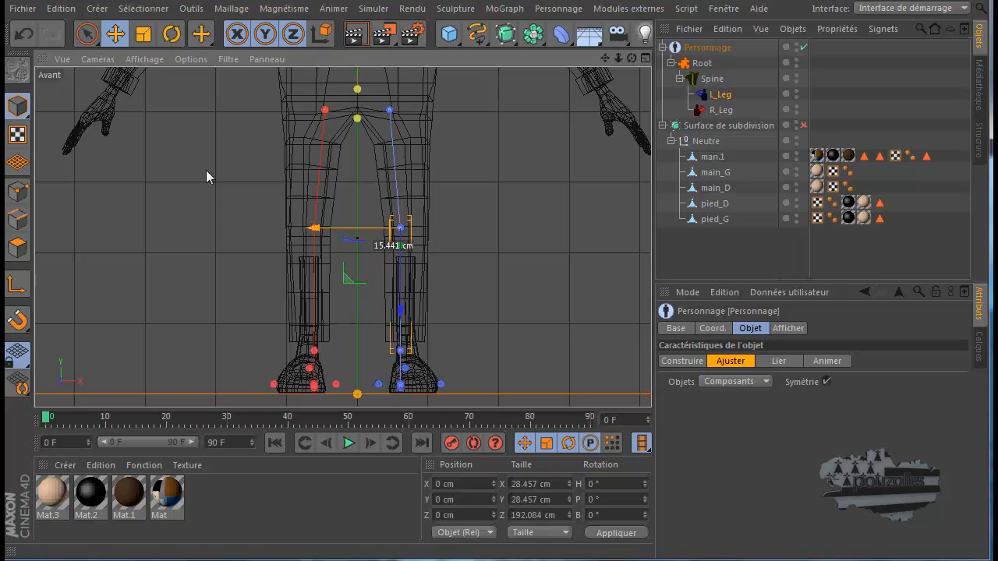
{"action": "left_click", "coordinate": [25, 37]}
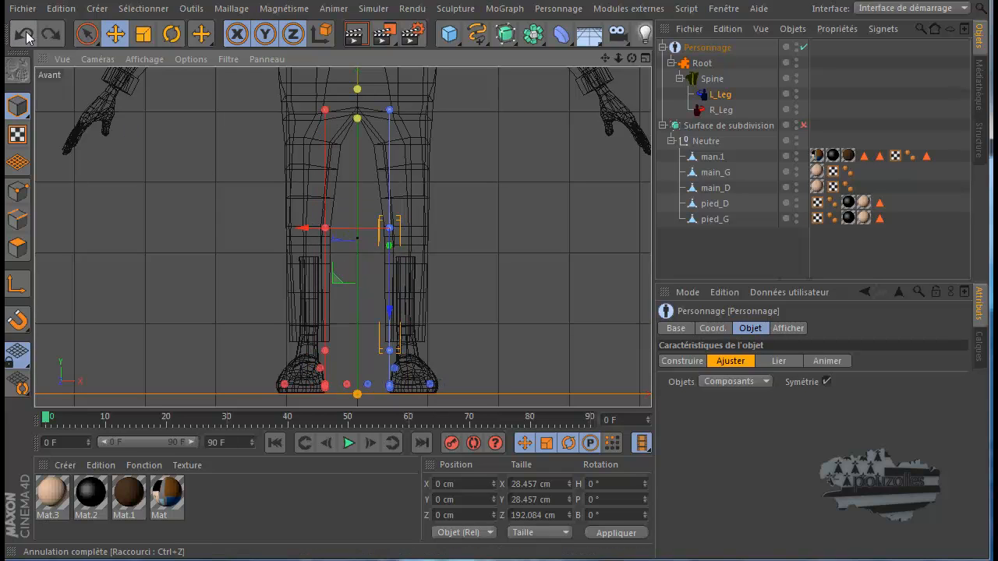
With Symétrie on, move the L_Leg hip point outward to the middle of the thigh and slightly up
{"action": "left_click", "coordinate": [390, 111]}
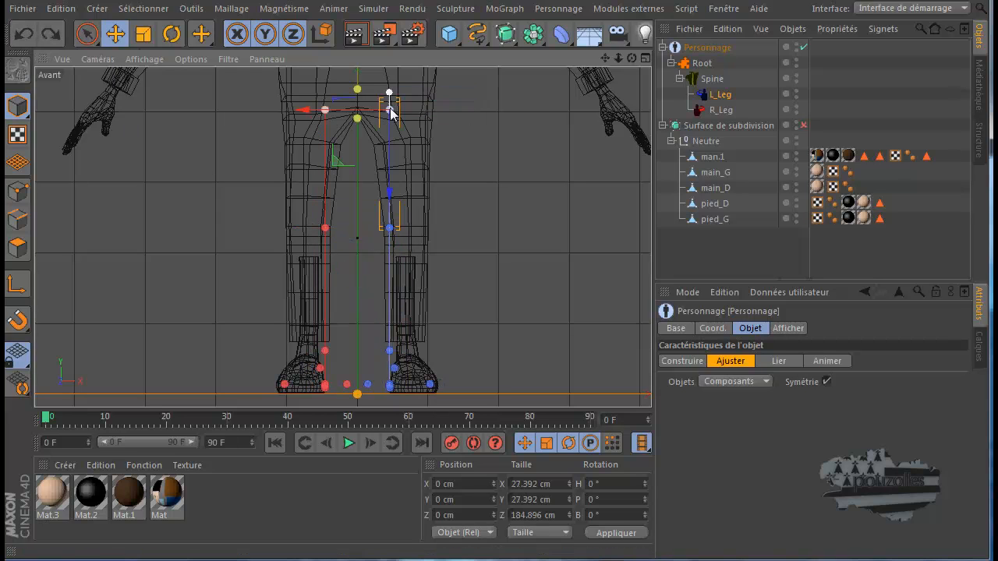
{"action": "scroll", "coordinate": [469, 87], "scroll_direction": "up", "scroll_amount": 3}
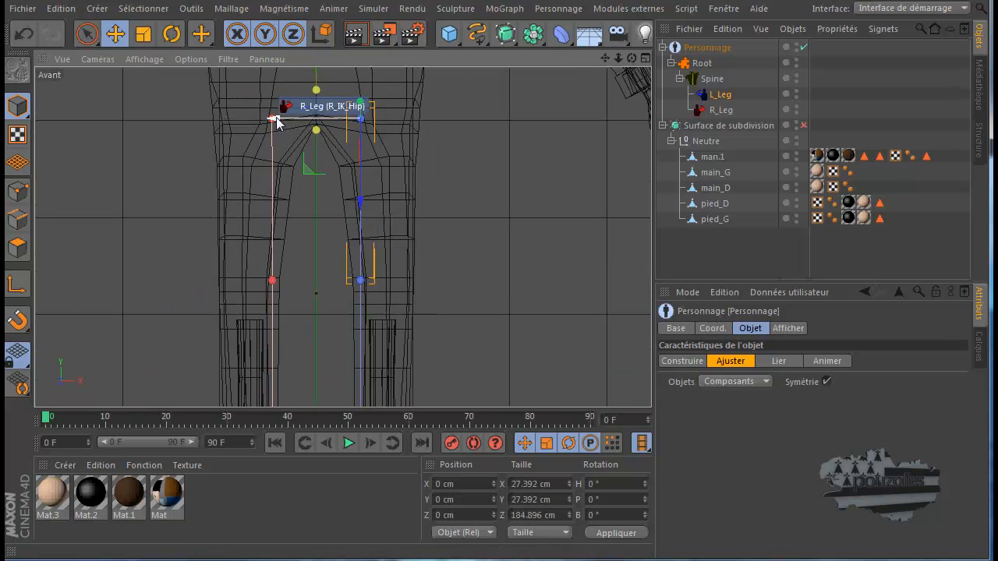
{"action": "left_click_drag", "start_coordinate": [282, 122], "coordinate": [300, 123]}
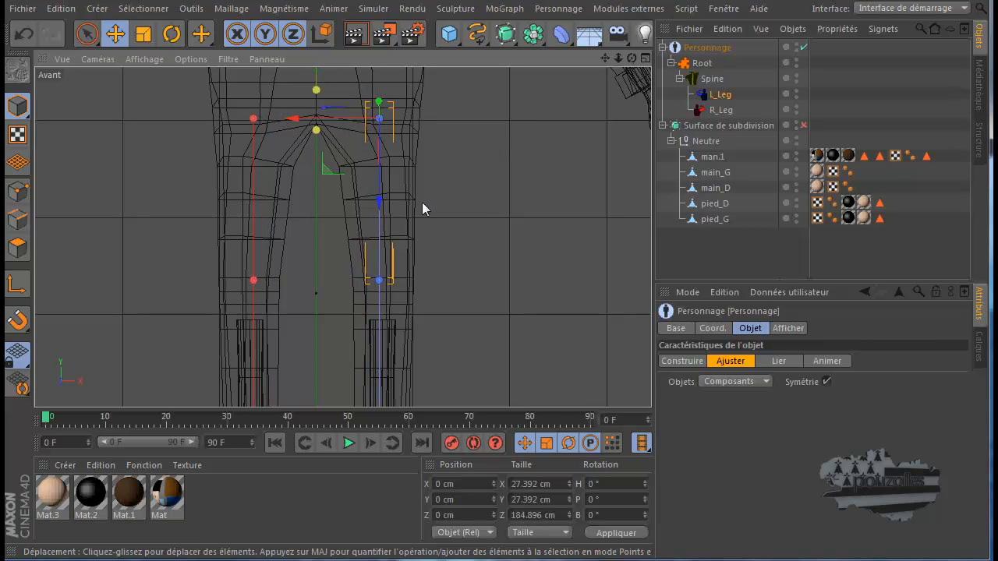
{"action": "left_click_drag", "start_coordinate": [381, 202], "coordinate": [382, 197]}
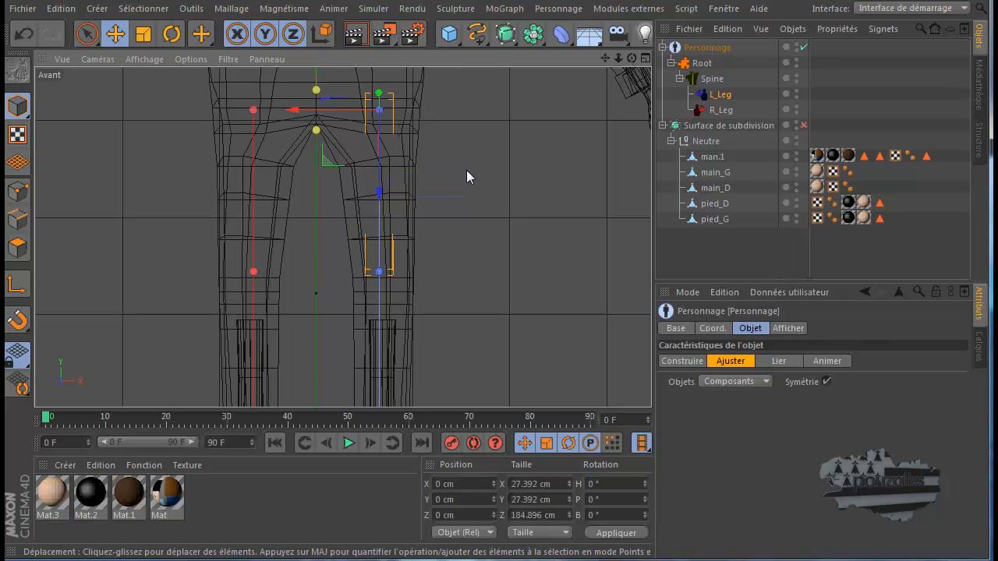
Lower the L_Leg knee point to the mesh's knee and shift it slightly outward
{"action": "left_click", "coordinate": [380, 272]}
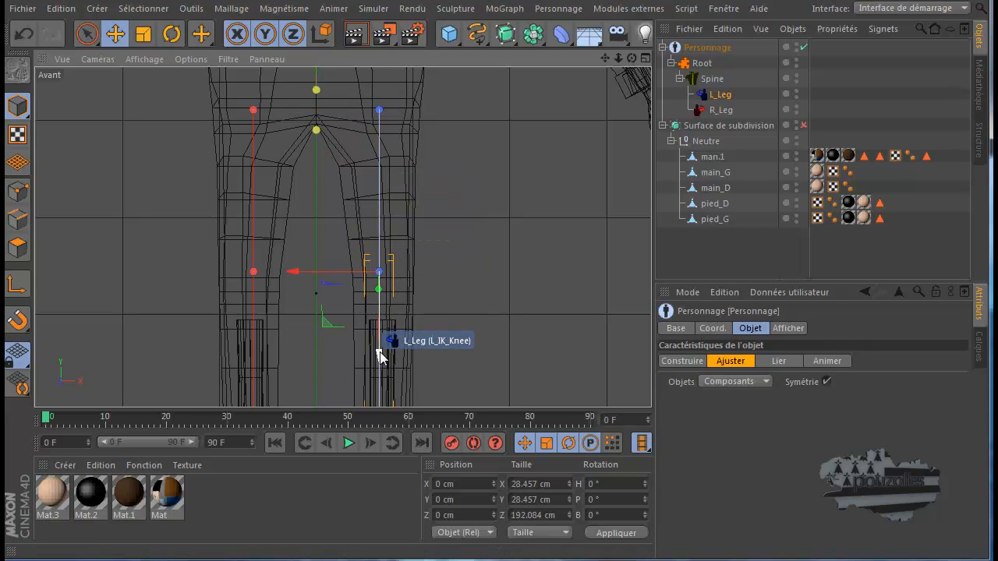
{"action": "left_click_drag", "start_coordinate": [382, 370], "coordinate": [380, 381]}
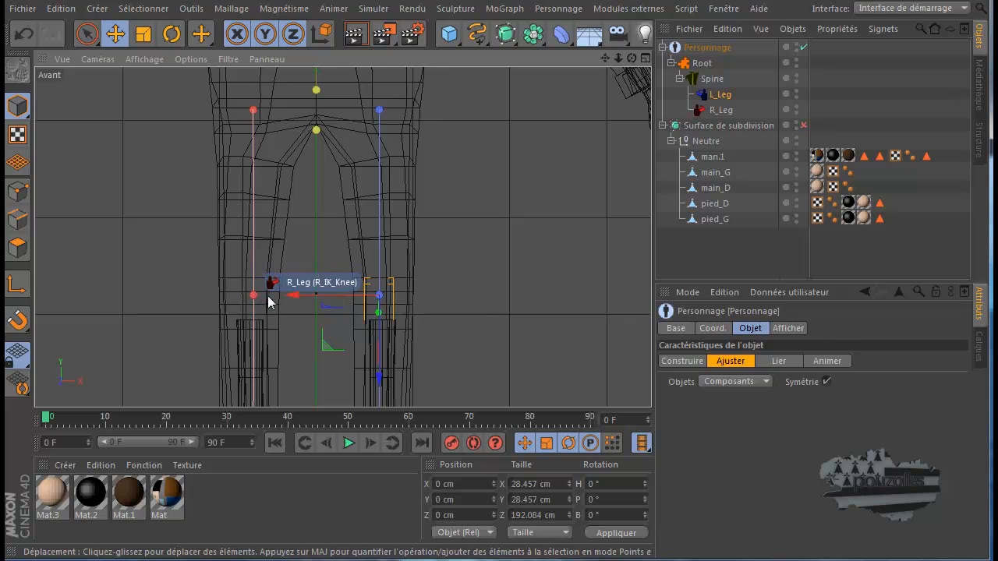
{"action": "left_click_drag", "start_coordinate": [293, 300], "coordinate": [295, 300]}
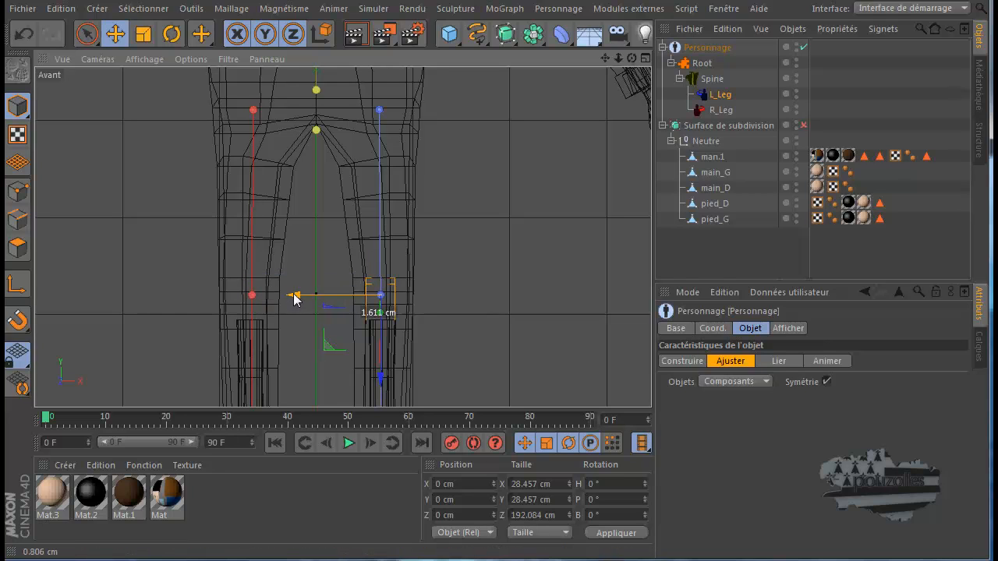
{"action": "left_click_drag", "start_coordinate": [300, 300], "coordinate": [302, 300]}
In the Droite view, move the L_Leg hip point about 3.7 cm toward the back of the body
{"action": "scroll", "coordinate": [314, 282], "scroll_direction": "down", "scroll_amount": 1}
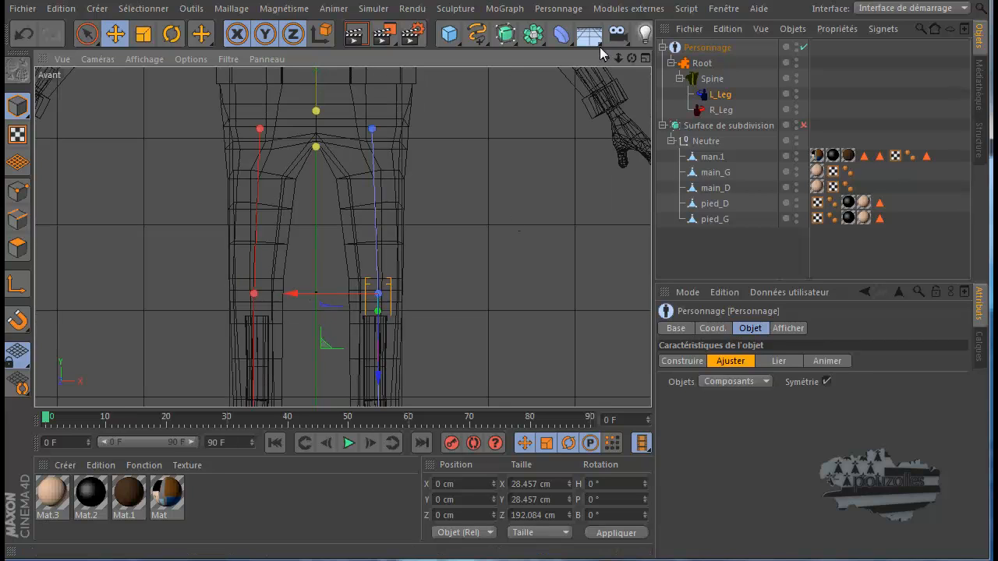
{"action": "middle_click_drag", "start_coordinate": [496, 349], "coordinate": [521, 175], "text": "alt"}
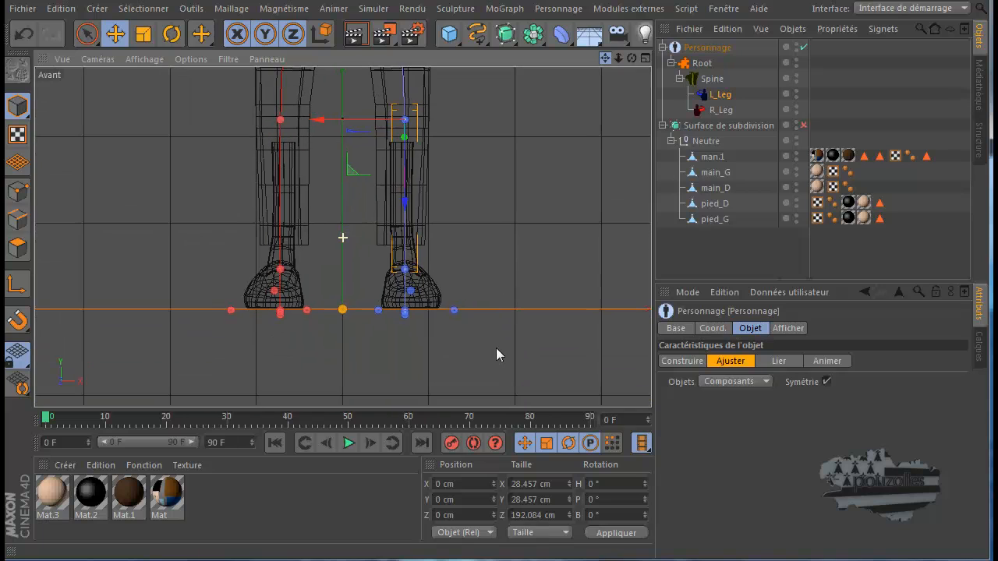
{"action": "middle_click", "coordinate": [313, 368]}
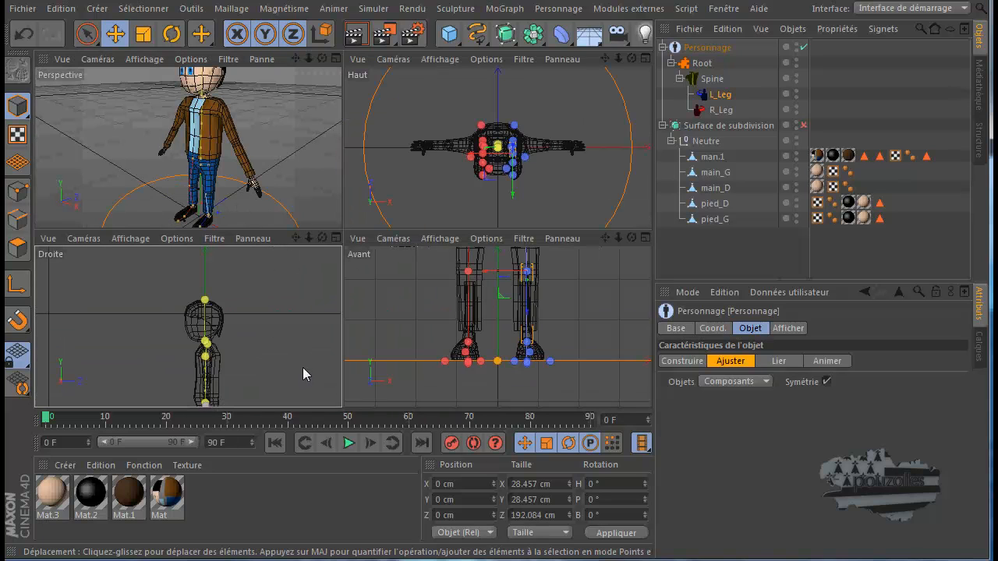
{"action": "middle_click", "coordinate": [302, 366]}
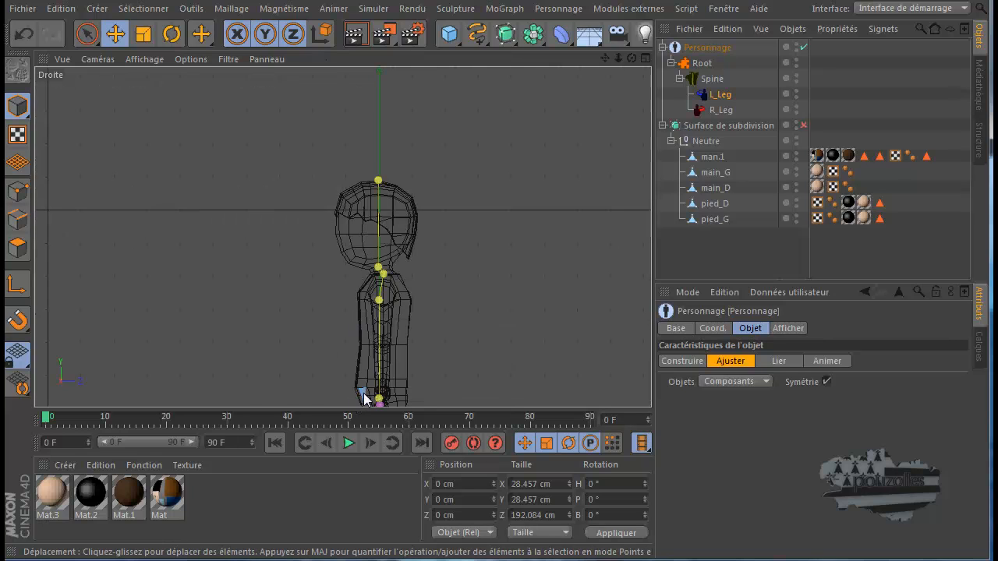
{"action": "scroll", "coordinate": [361, 397], "scroll_direction": "up", "scroll_amount": 5}
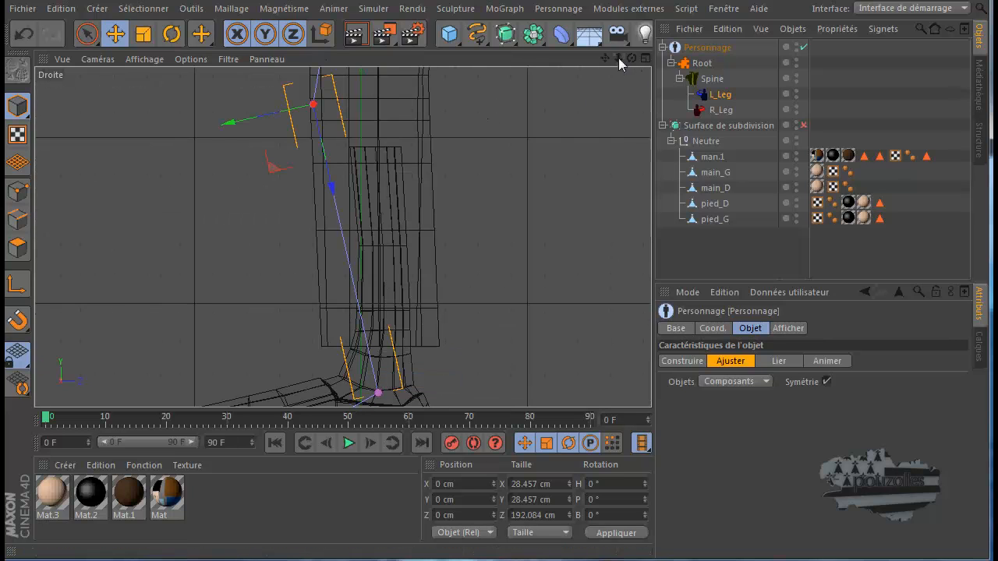
{"action": "mouse_move", "coordinate": [605, 59]}
{"action": "left_mouse_down"}
{"action": "mouse_move", "coordinate": [498, 370]}
{"action": "mouse_move", "coordinate": [497, 348]}
{"action": "left_mouse_up"}
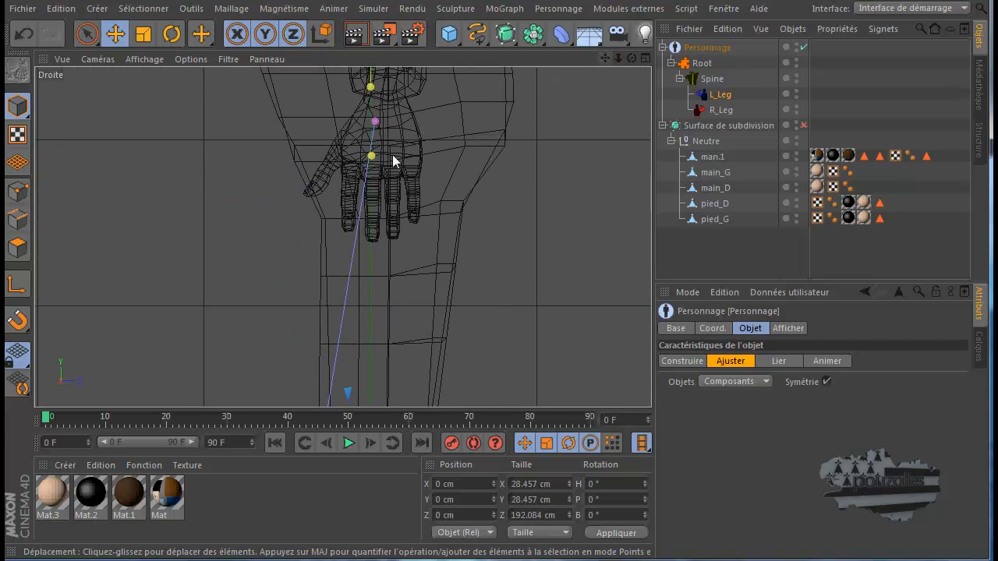
{"action": "left_click", "coordinate": [390, 125]}
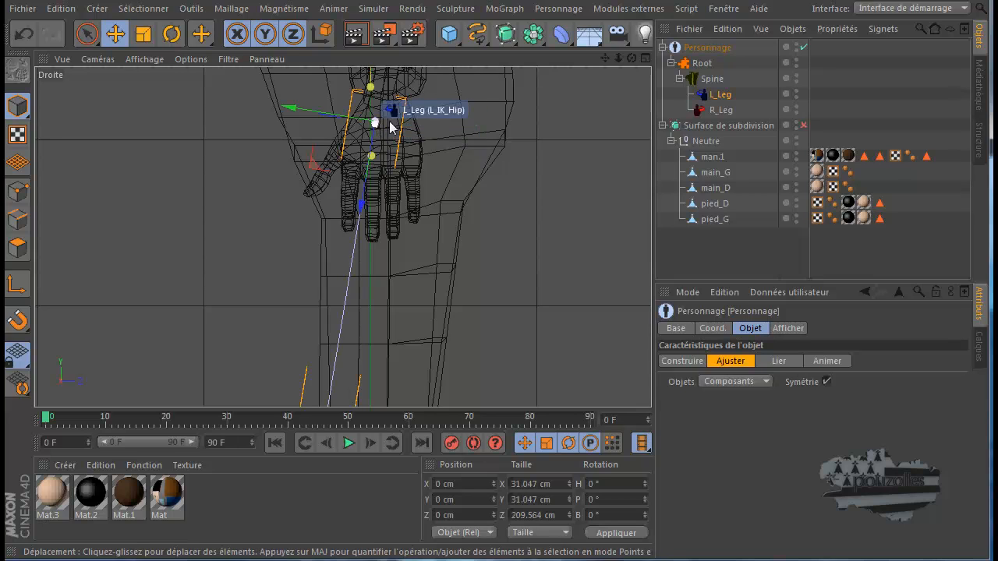
{"action": "left_click_drag", "start_coordinate": [312, 168], "coordinate": [319, 170]}
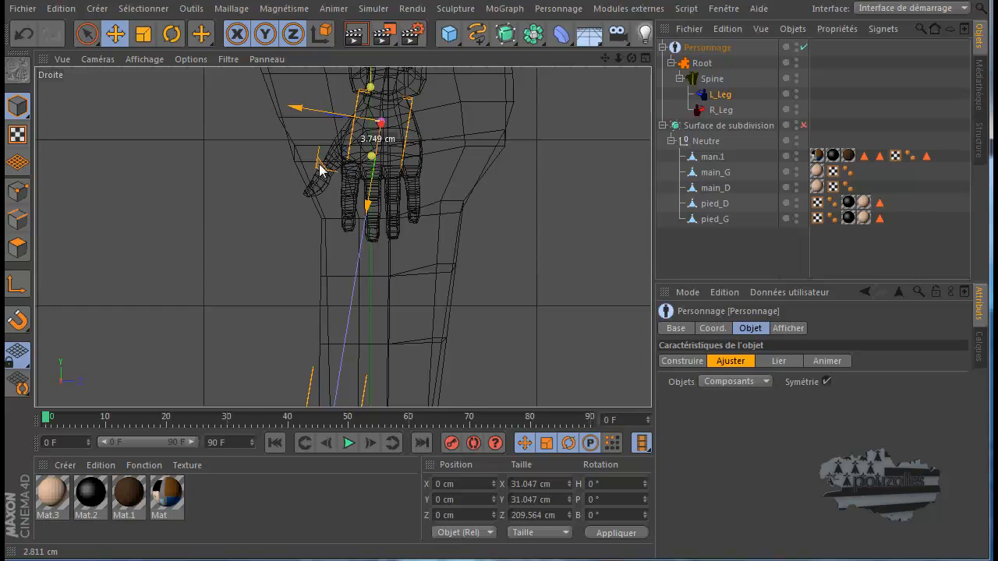
{"action": "left_click_drag", "start_coordinate": [320, 170], "coordinate": [320, 170]}
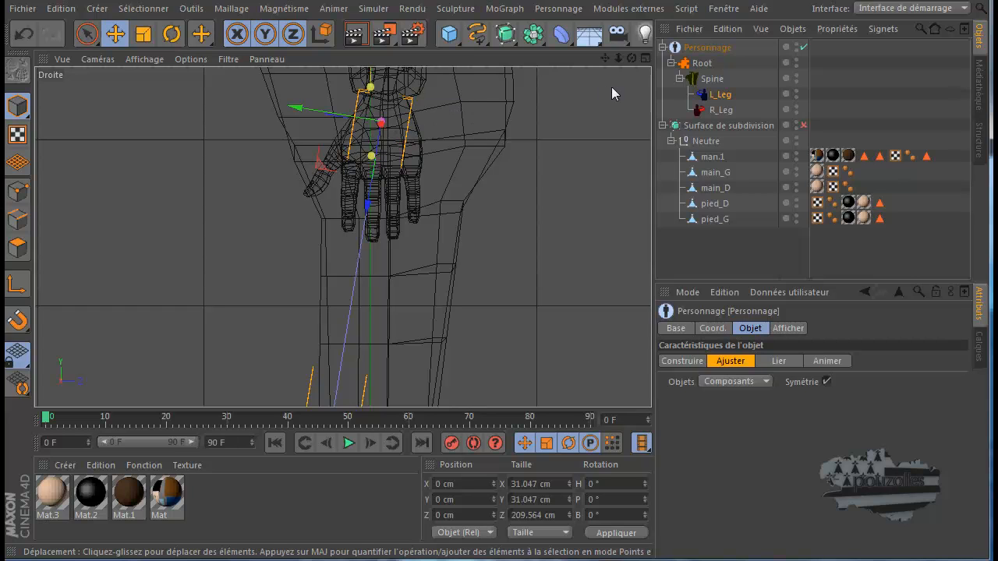
In the Droite view, move the L_Leg knee point about 8 cm backward, inside the mesh's knee
{"action": "left_click_drag", "start_coordinate": [604, 57], "coordinate": [496, 347]}
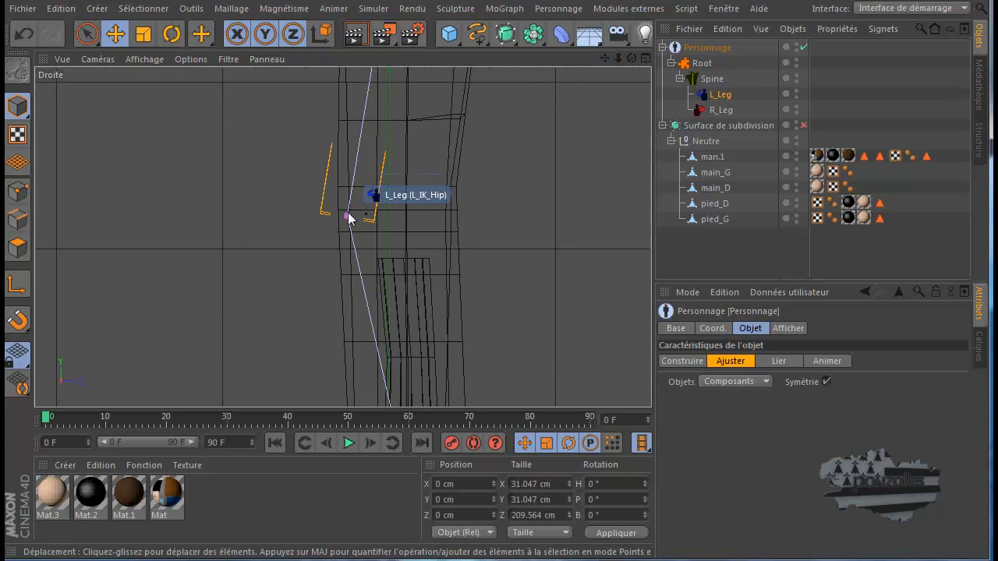
{"action": "left_click", "coordinate": [348, 217]}
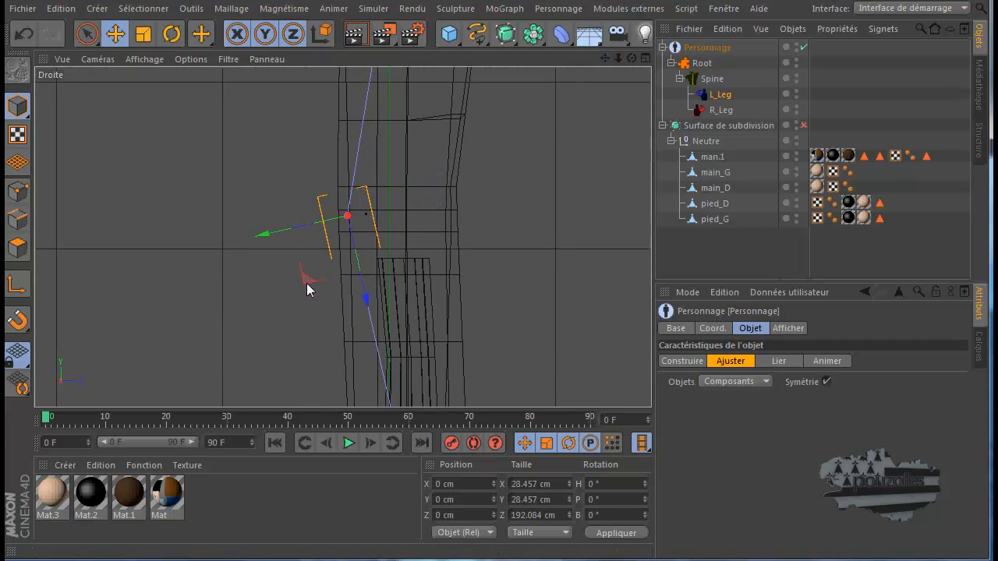
{"action": "left_click_drag", "start_coordinate": [308, 283], "coordinate": [321, 284]}
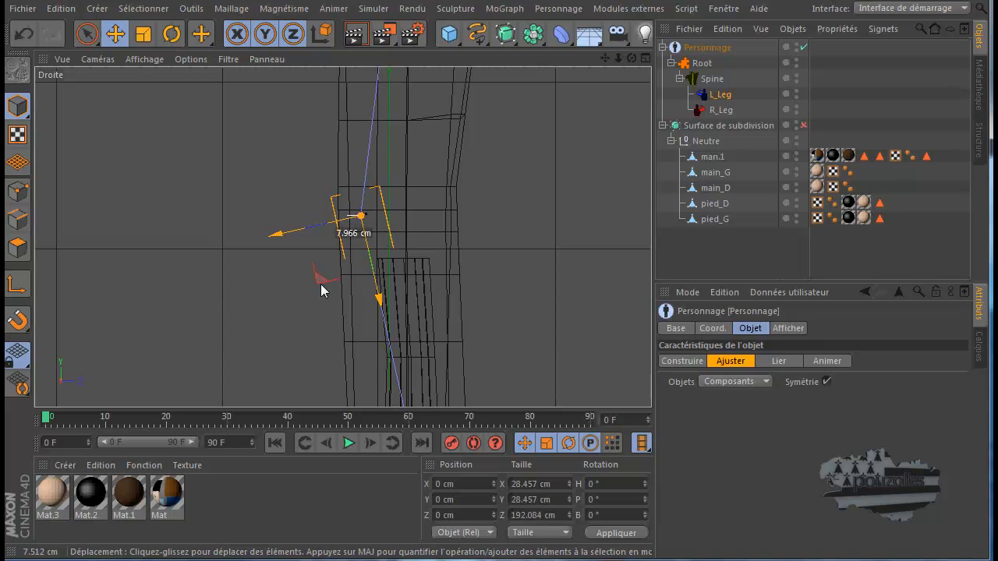
Move the L_Leg ankle point slightly up and forward into the mesh's ankle
{"action": "left_click_drag", "start_coordinate": [605, 59], "coordinate": [499, 335]}
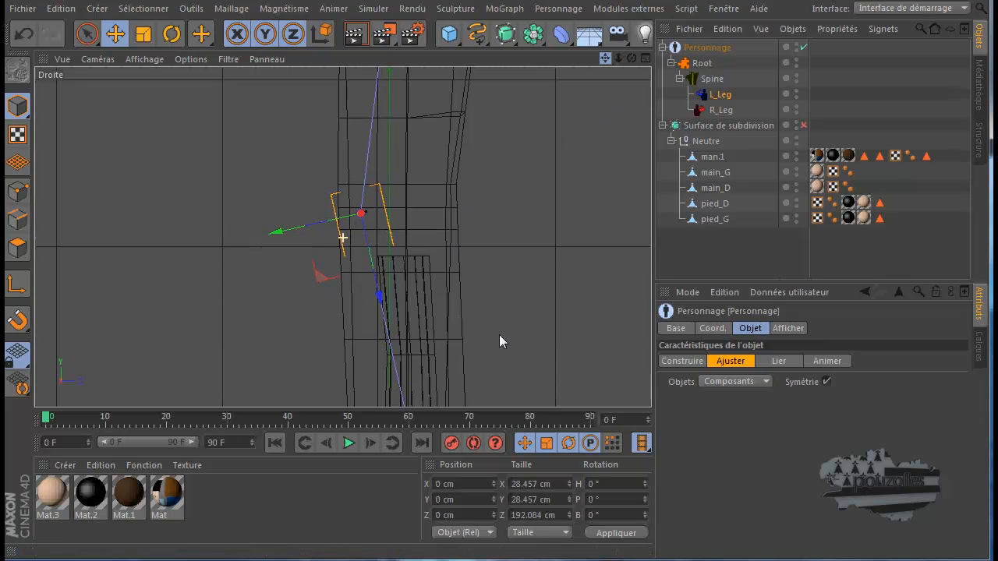
{"action": "middle_click_drag", "start_coordinate": [500, 335], "coordinate": [496, 344], "text": "alt"}
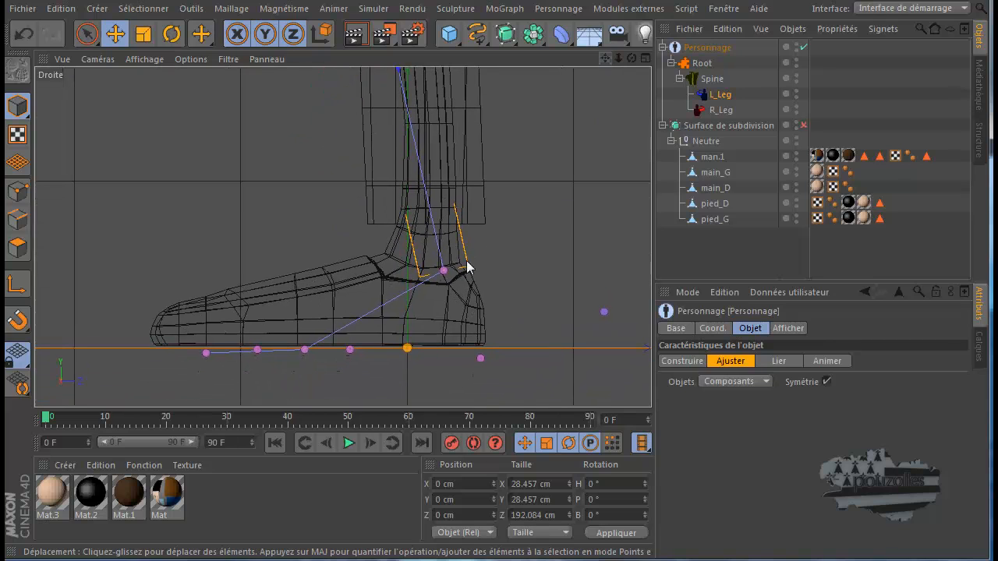
{"action": "left_click", "coordinate": [445, 271]}
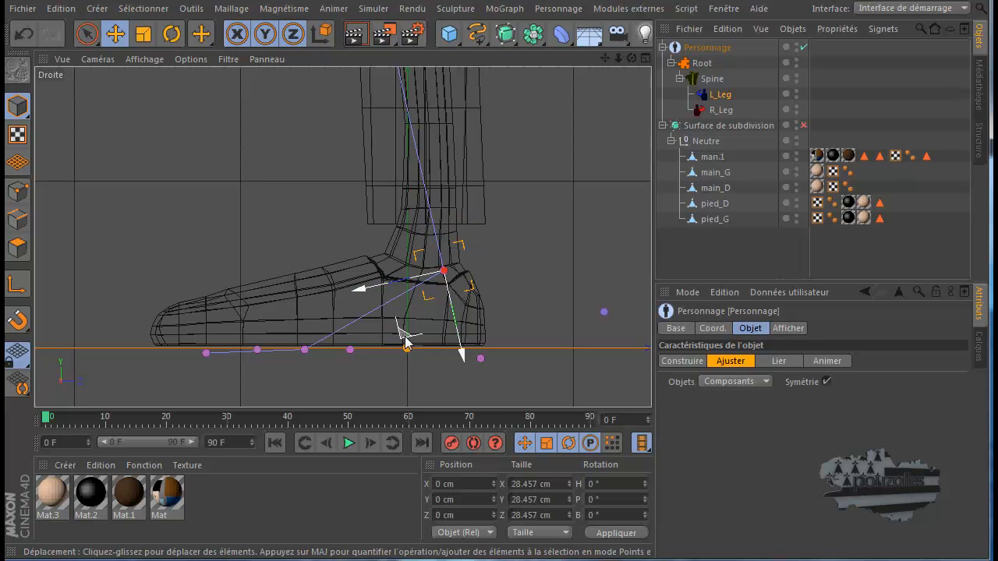
{"action": "left_click_drag", "start_coordinate": [406, 335], "coordinate": [389, 319]}
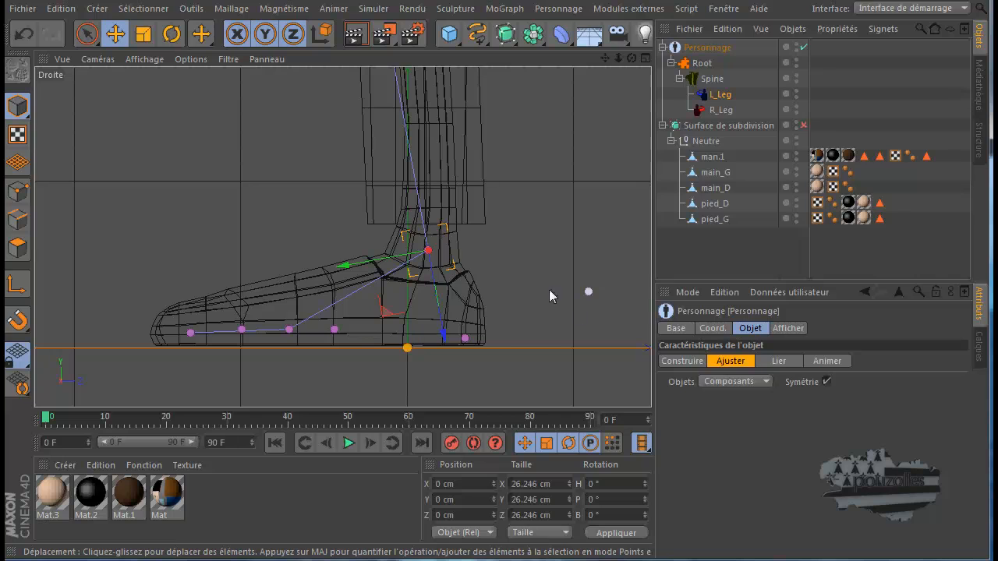
Move the L_IK_Ball point forward and slightly down to the ball of the foot, and place the toes point at the shoe tip
{"action": "left_click", "coordinate": [289, 330]}
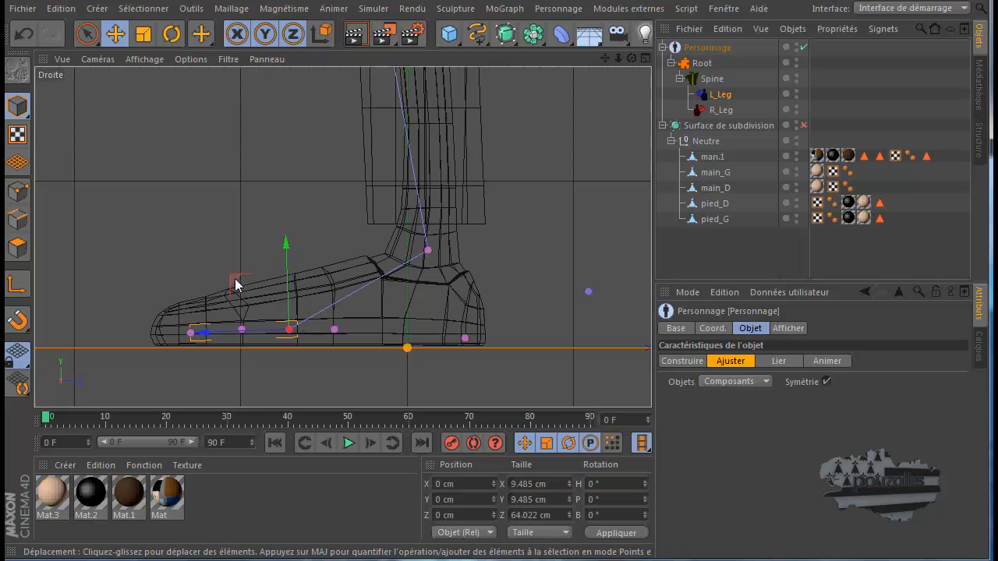
{"action": "left_click_drag", "start_coordinate": [234, 282], "coordinate": [199, 292]}
{"action": "left_click", "coordinate": [157, 340]}
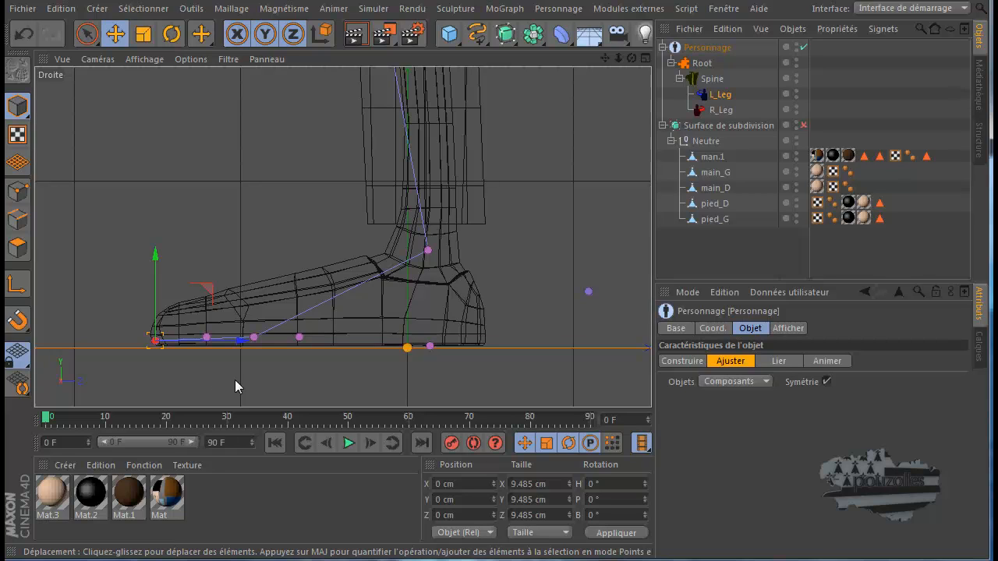
Check the foot points in the Avant view and shift the L_IK_Ball point slightly outward to the middle of the shoe
{"action": "left_click", "coordinate": [427, 250]}
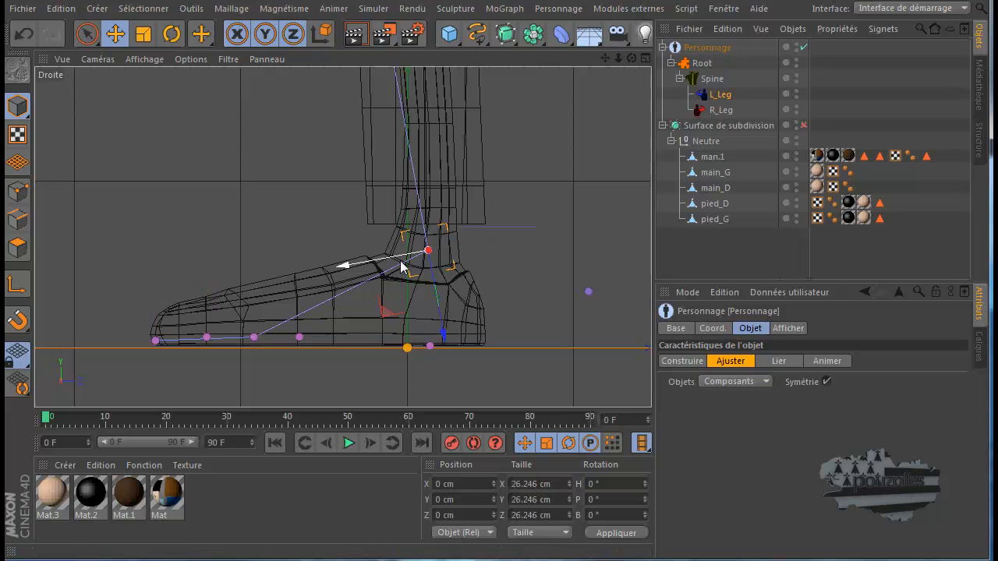
{"action": "middle_click", "coordinate": [187, 239]}
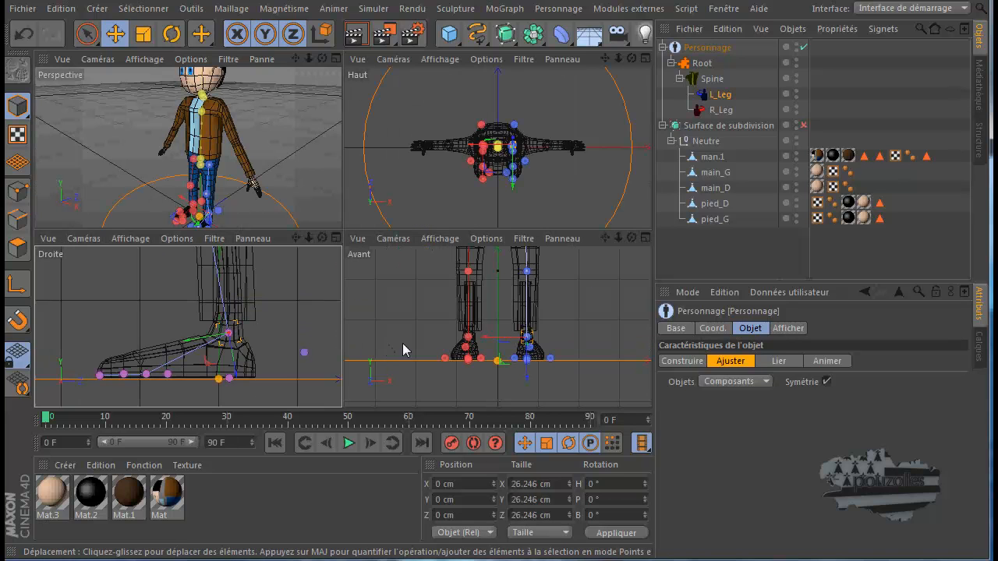
{"action": "middle_click", "coordinate": [535, 351]}
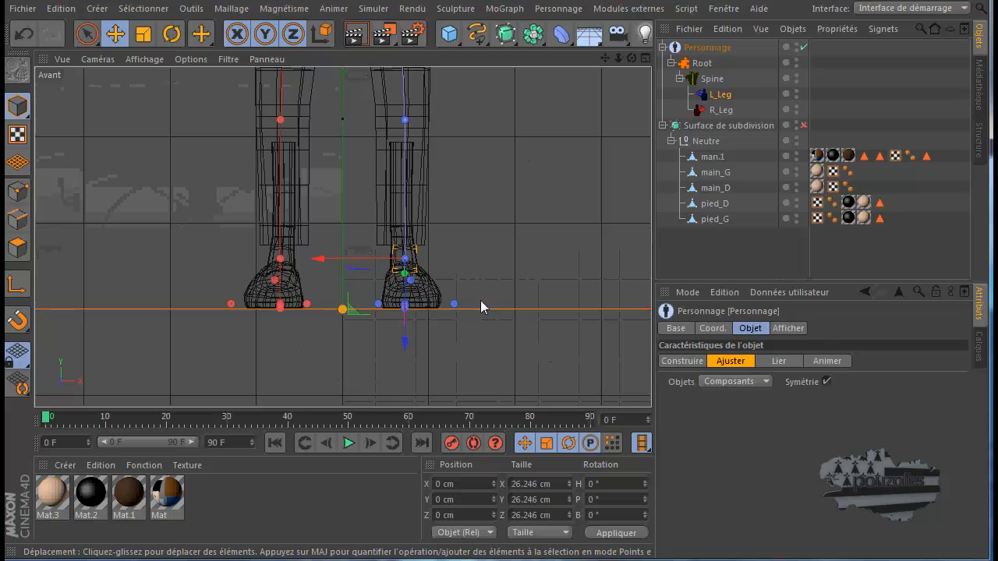
{"action": "middle_click", "coordinate": [187, 321]}
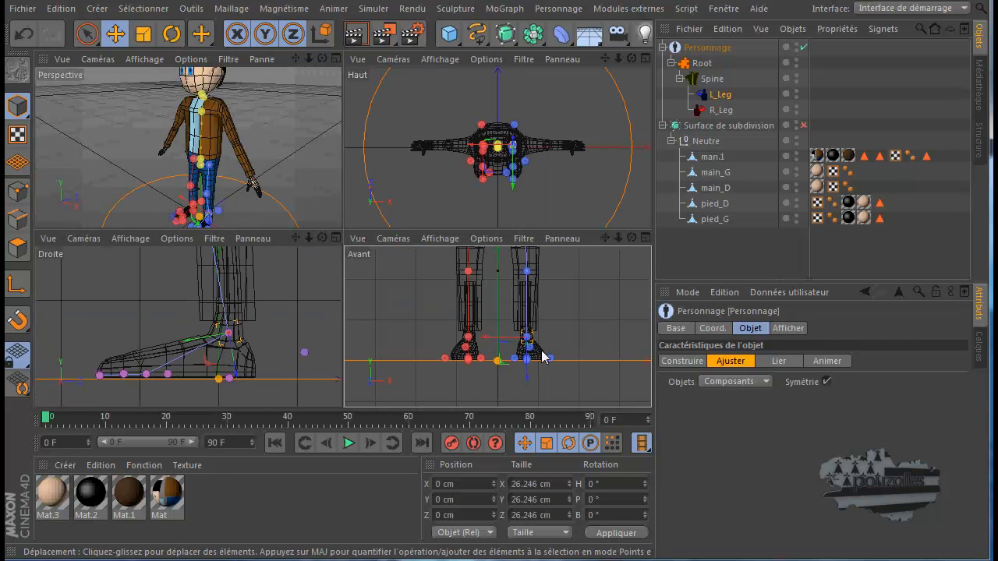
{"action": "scroll", "coordinate": [542, 355], "scroll_direction": "up", "scroll_amount": 3}
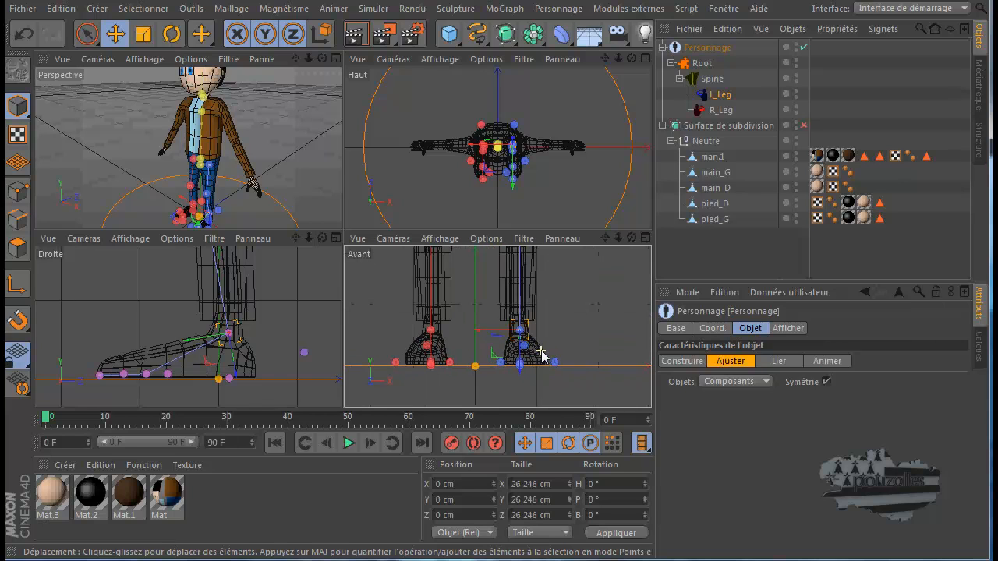
{"action": "scroll", "coordinate": [542, 355], "scroll_direction": "up", "scroll_amount": 4}
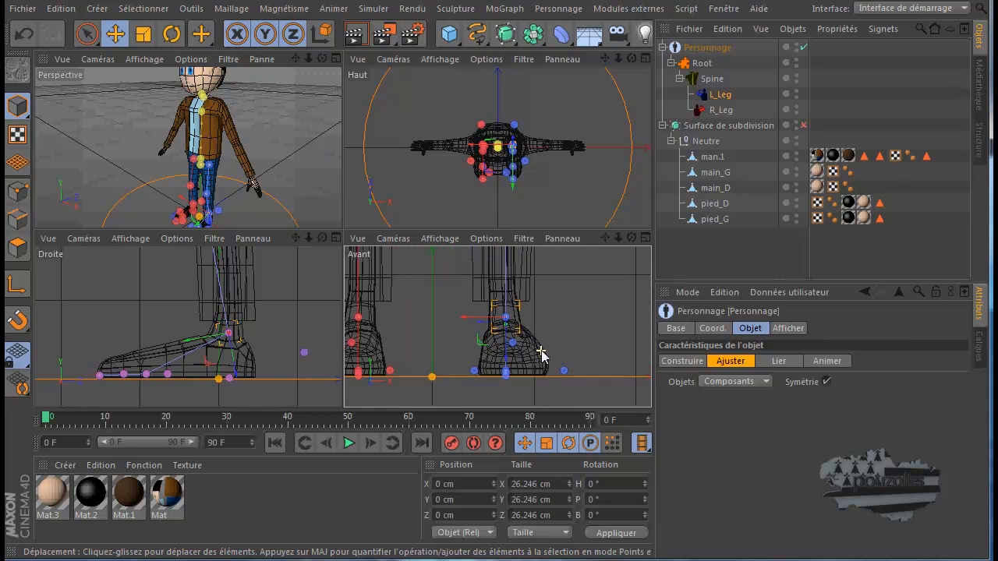
{"action": "scroll", "coordinate": [542, 355], "scroll_direction": "up", "scroll_amount": 2}
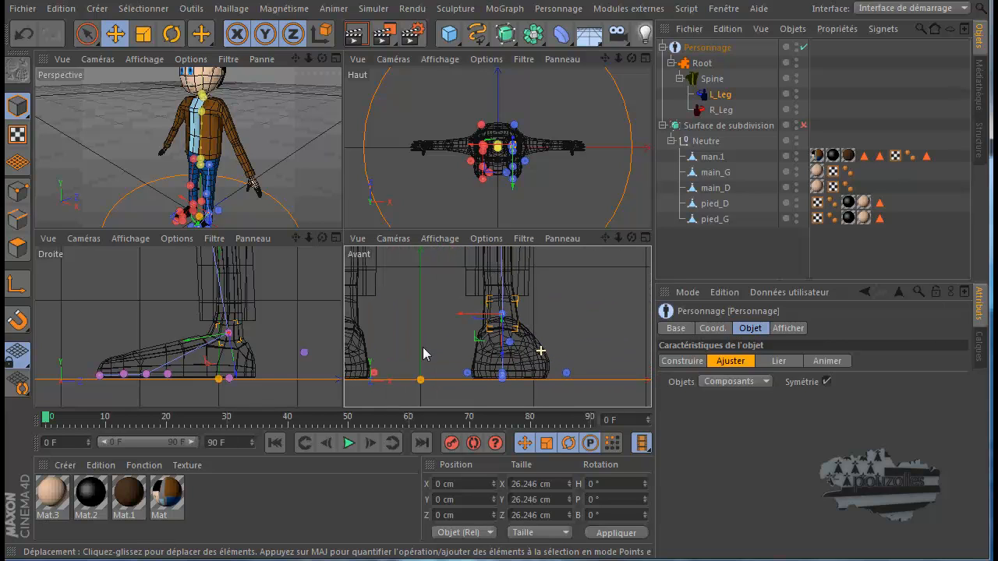
{"action": "left_click", "coordinate": [147, 375]}
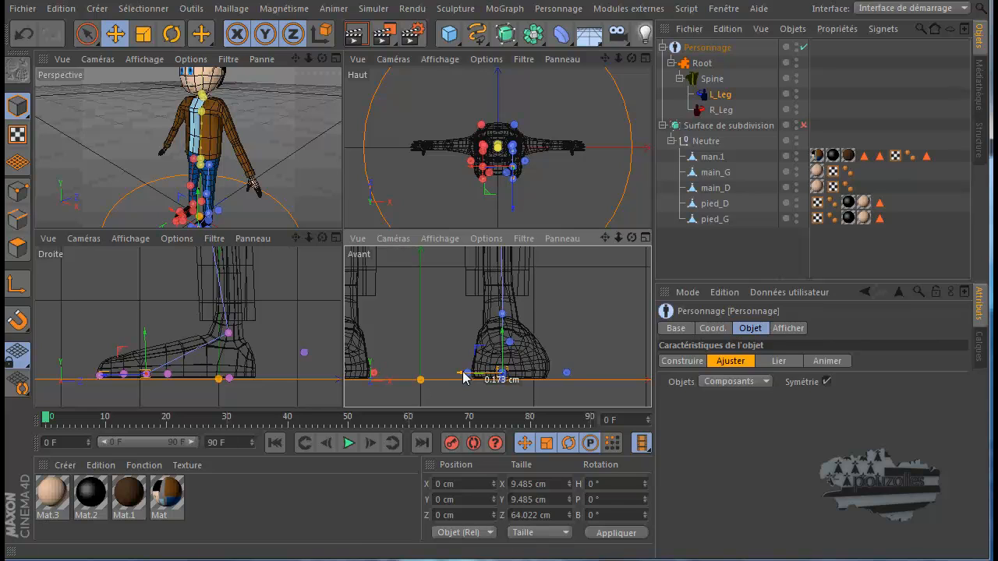
{"action": "left_click_drag", "start_coordinate": [463, 378], "coordinate": [466, 377]}
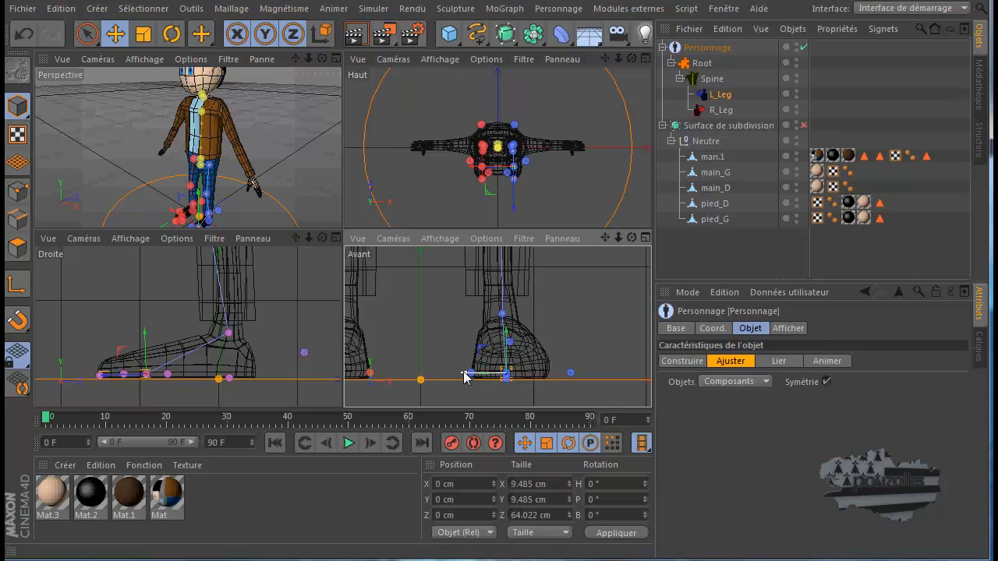
Examine the L_IK_Toes point, the Root master controller and the points around both shoes in the Perspective view
{"action": "left_click", "coordinate": [100, 379]}
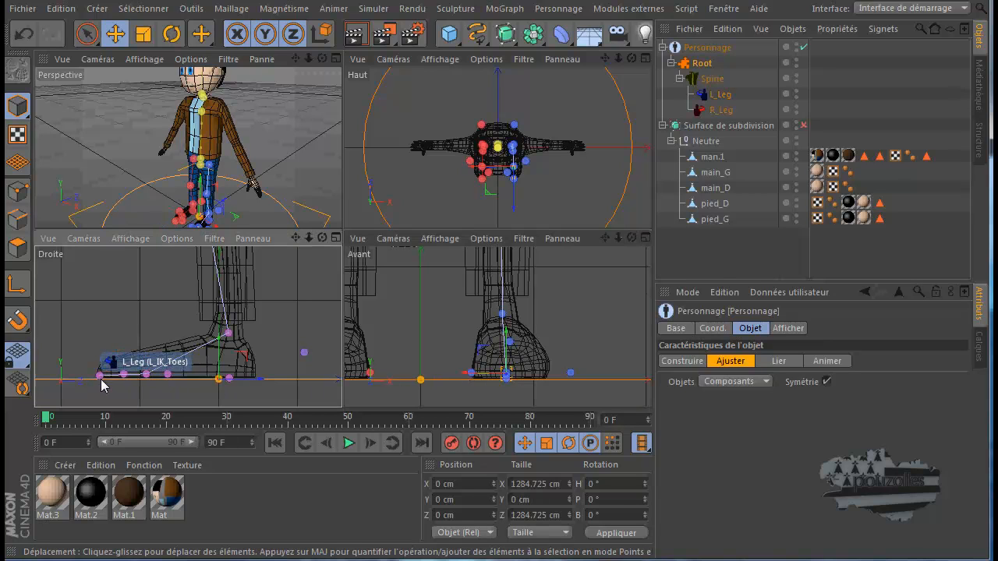
{"action": "left_click", "coordinate": [100, 379]}
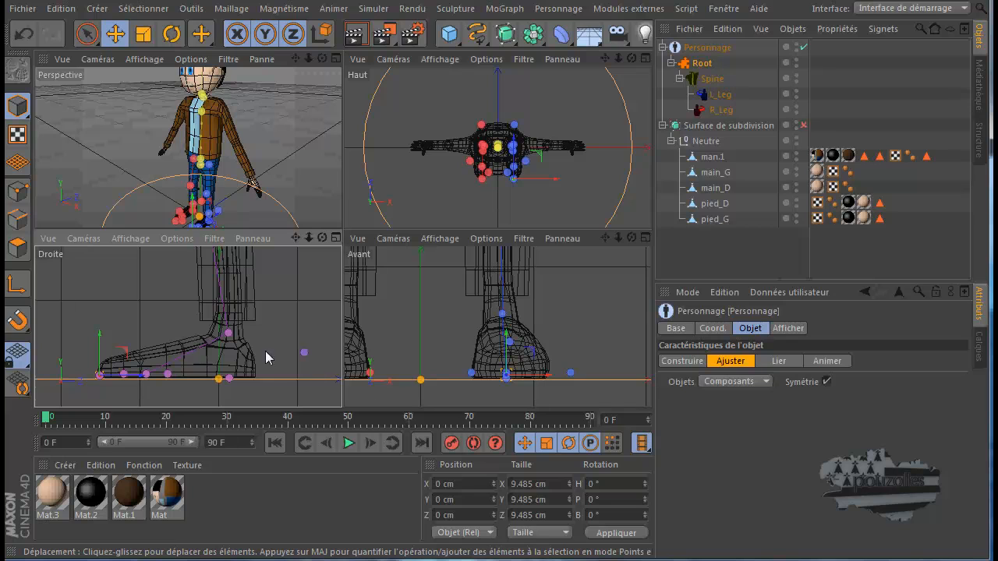
{"action": "middle_click", "coordinate": [251, 228]}
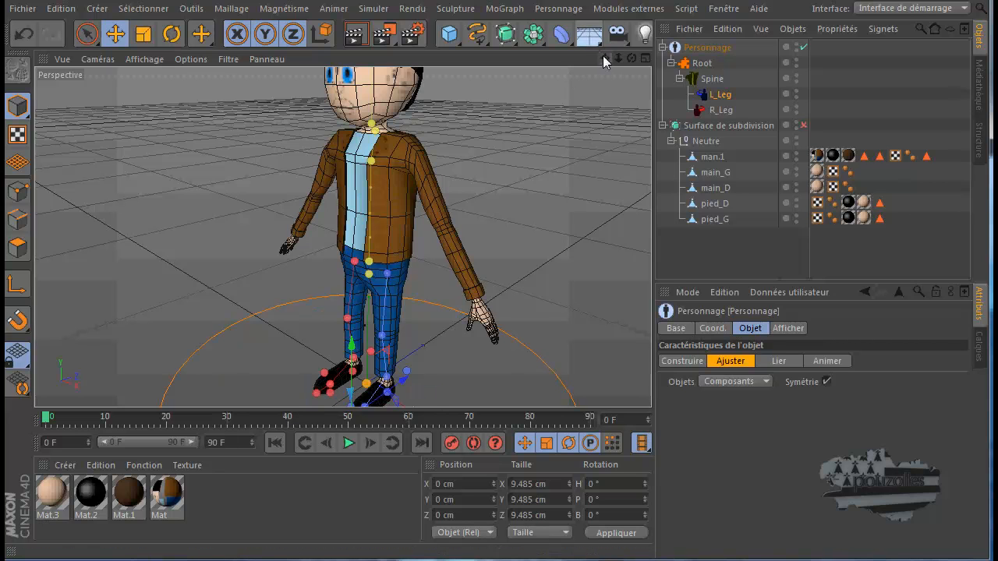
{"action": "left_click_drag", "start_coordinate": [603, 56], "coordinate": [496, 348]}
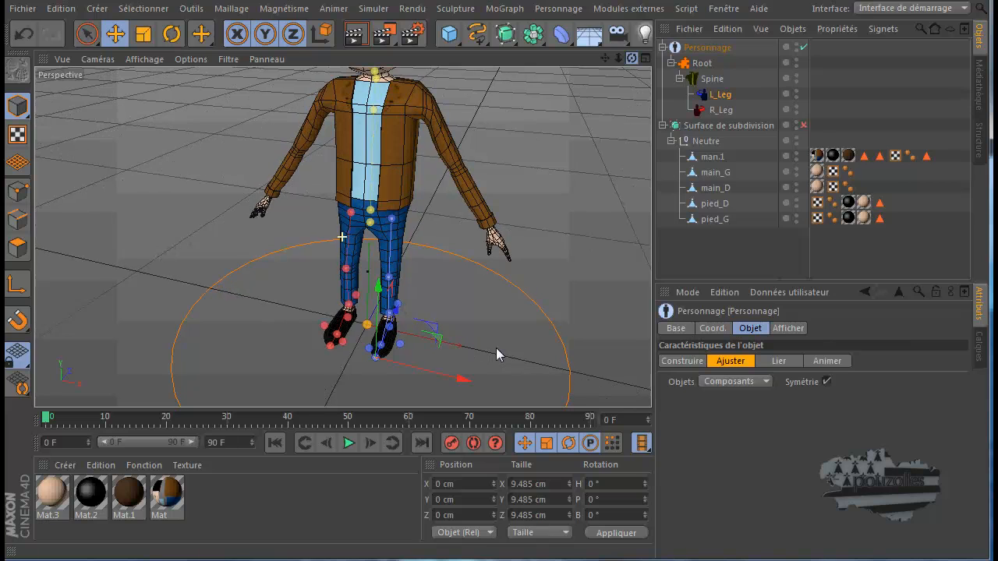
{"action": "scroll", "coordinate": [376, 364], "scroll_direction": "up", "scroll_amount": 5}
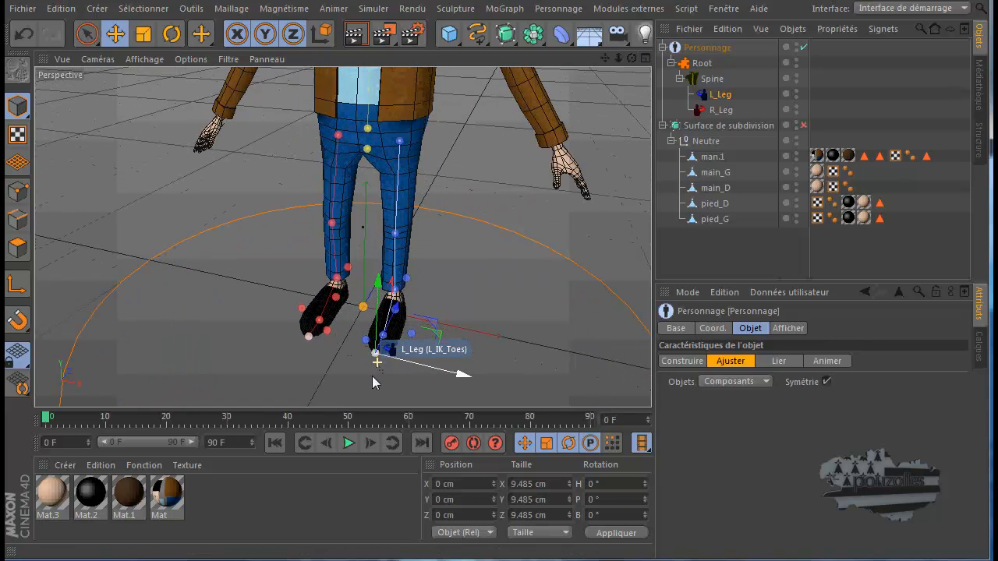
{"action": "scroll", "coordinate": [372, 376], "scroll_direction": "up", "scroll_amount": 5}
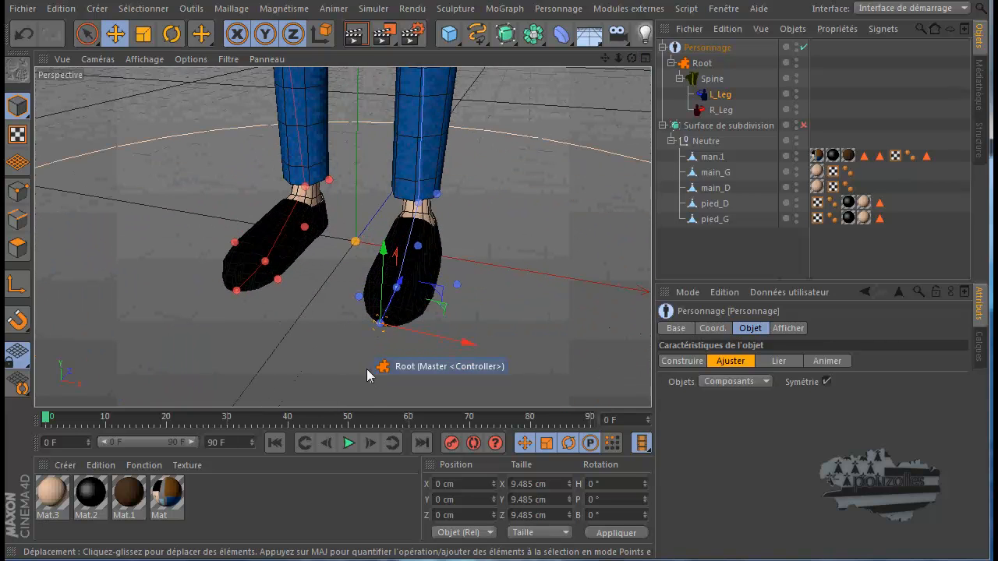
{"action": "scroll", "coordinate": [358, 243], "scroll_direction": "down", "scroll_amount": 5}
{"action": "left_click", "coordinate": [361, 244]}
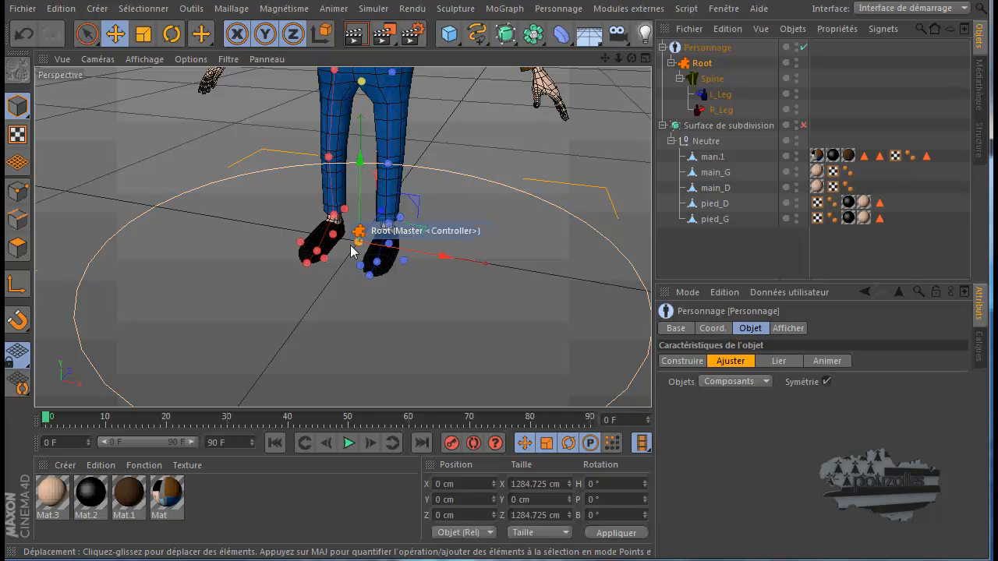
{"action": "scroll", "coordinate": [361, 241], "scroll_direction": "up", "scroll_amount": 2}
{"action": "scroll", "coordinate": [364, 242], "scroll_direction": "up", "scroll_amount": 4}
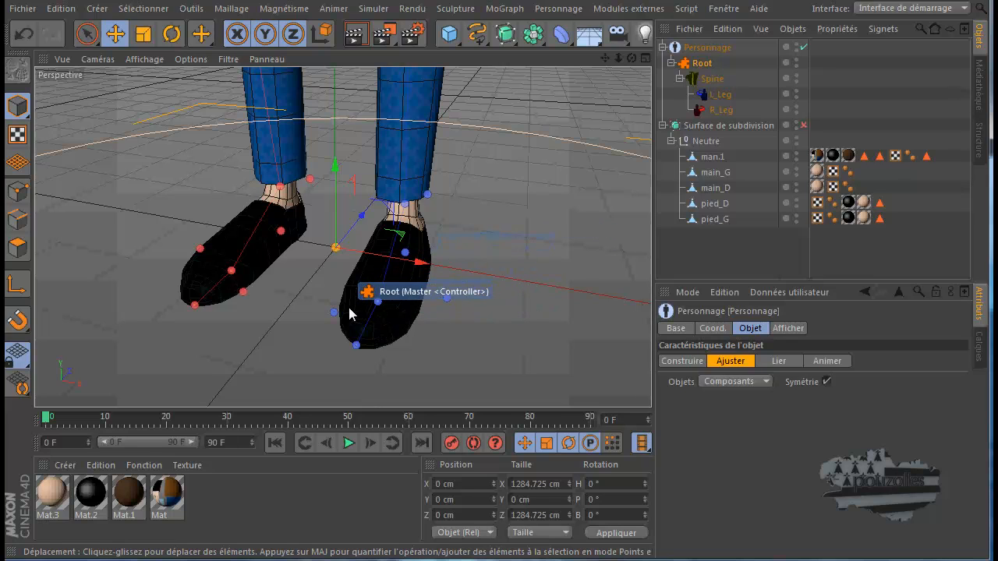
Place the two L_Leg side points beside the ball of the foot at the inner and outer edges of the shoe
{"action": "left_click_drag", "start_coordinate": [334, 316], "coordinate": [400, 337]}
{"action": "left_click_drag", "start_coordinate": [399, 273], "coordinate": [400, 272]}
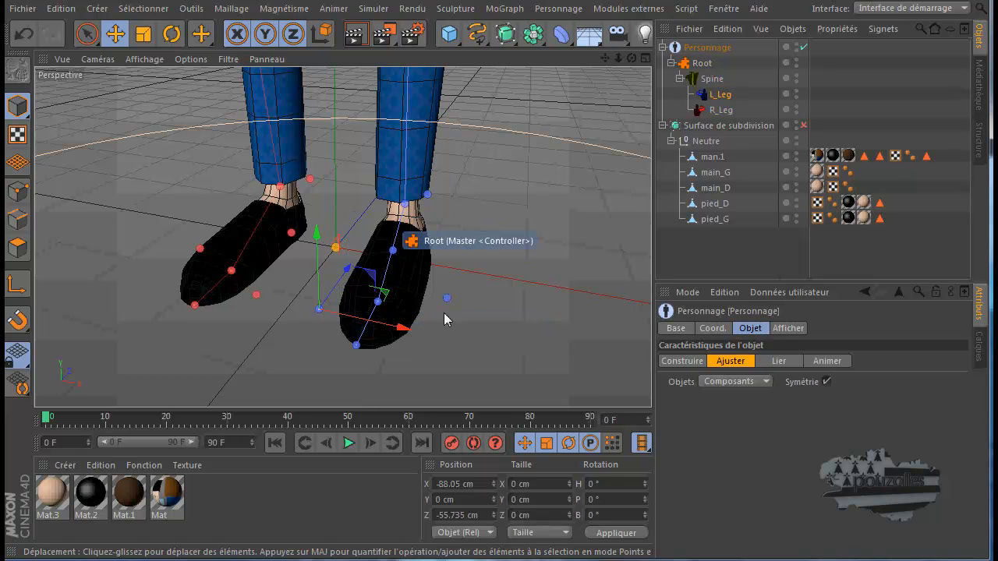
{"action": "left_click", "coordinate": [447, 300]}
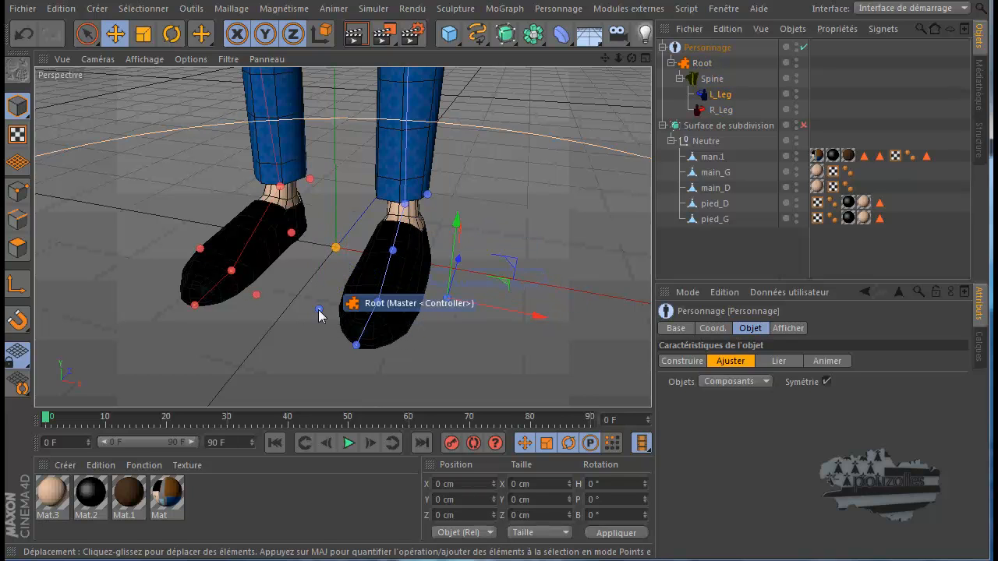
{"action": "left_click_drag", "start_coordinate": [530, 315], "coordinate": [510, 317]}
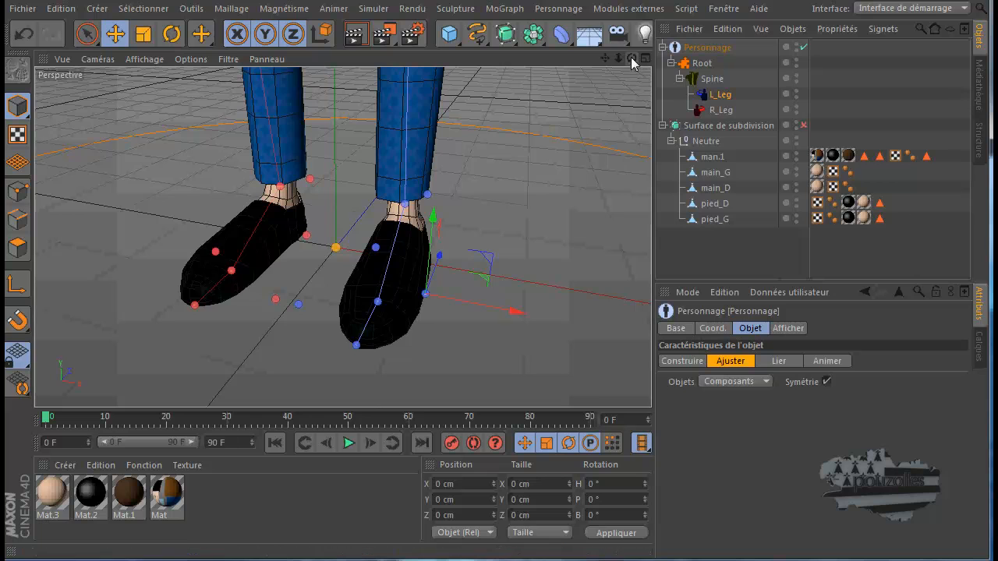
{"action": "left_click_drag", "start_coordinate": [632, 59], "coordinate": [497, 350]}
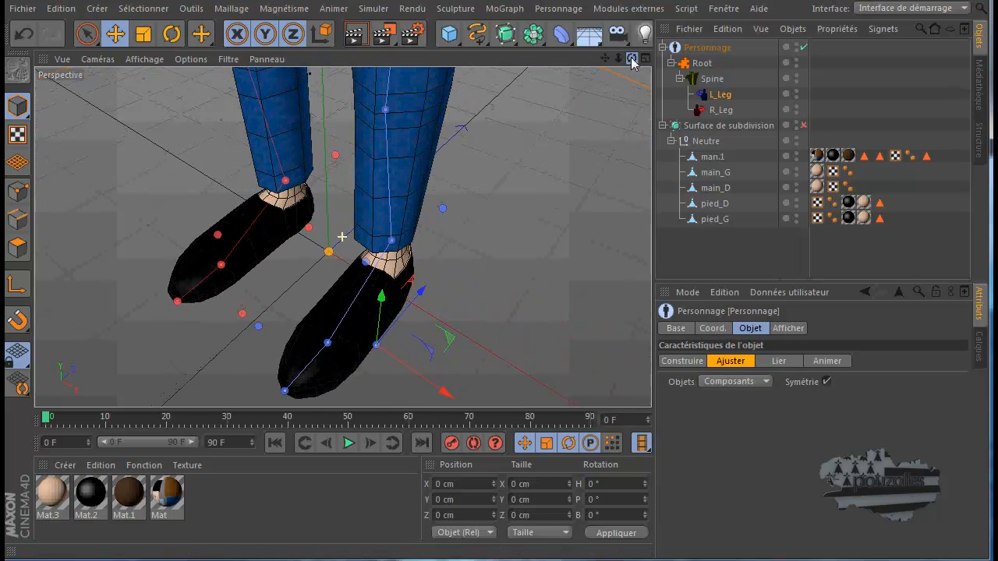
{"action": "left_click_drag", "start_coordinate": [418, 294], "coordinate": [413, 302]}
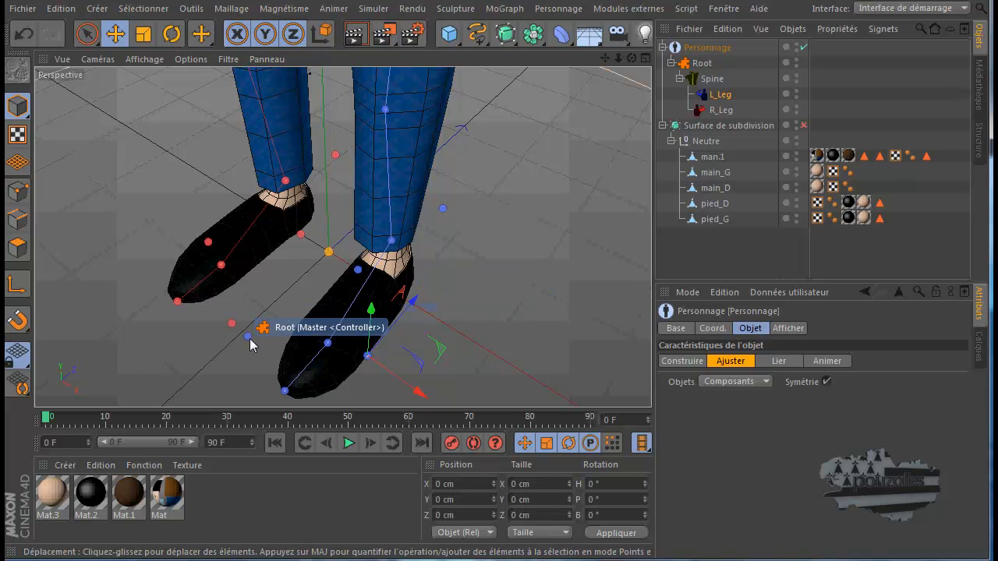
{"action": "left_click", "coordinate": [248, 338]}
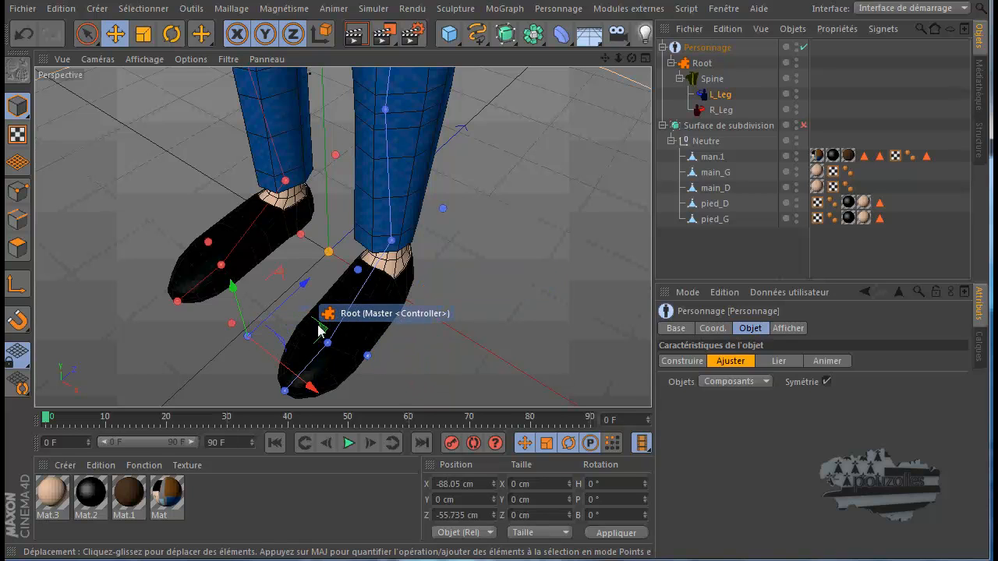
{"action": "left_click_drag", "start_coordinate": [322, 328], "coordinate": [358, 334]}
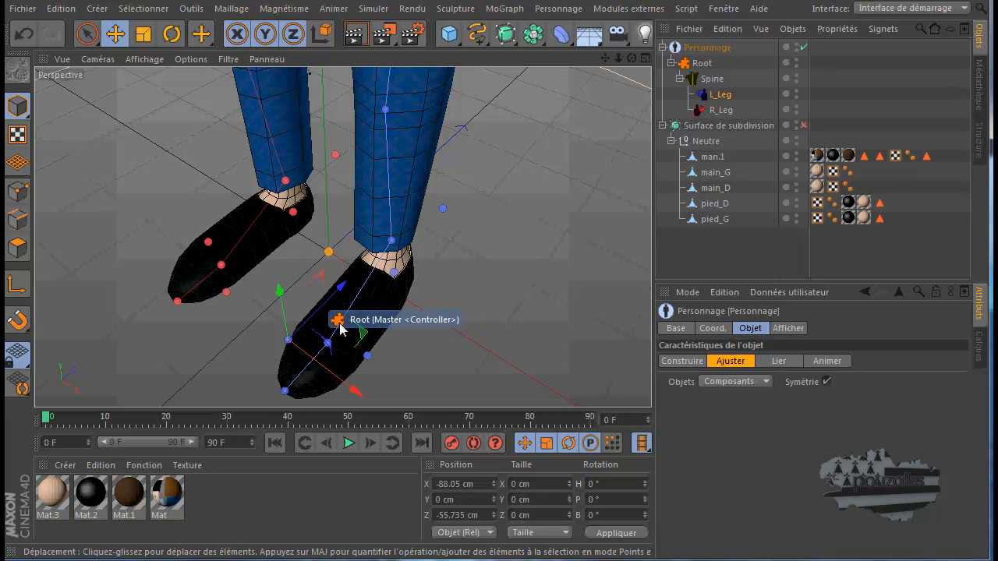
Move the L_Heel_Rot point to the back of the shoe's heel and centre it across the heel's width
{"action": "left_click", "coordinate": [396, 275]}
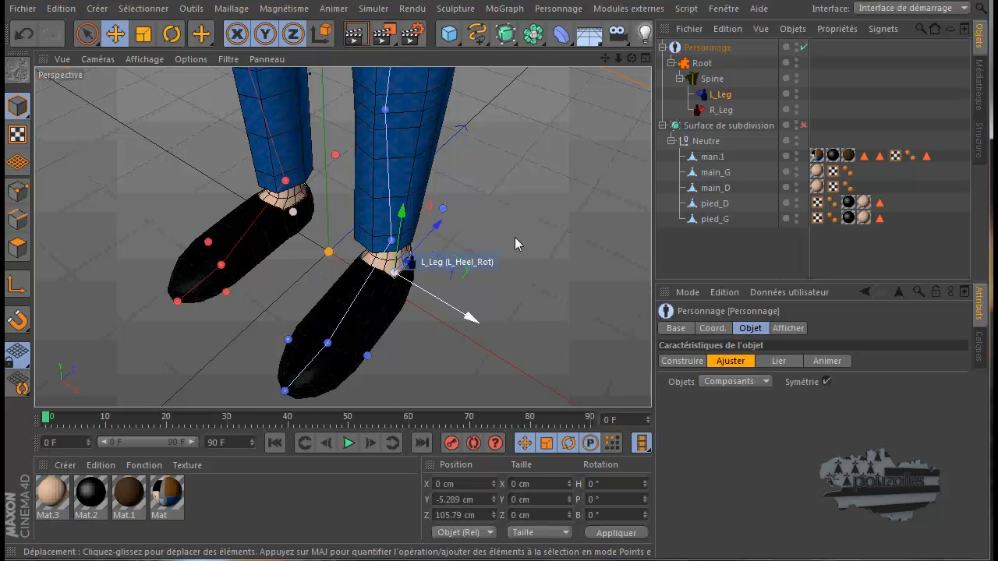
{"action": "mouse_move", "coordinate": [492, 355]}
{"action": "left_mouse_down", "text": "alt"}
{"action": "mouse_move", "coordinate": [477, 344]}
{"action": "mouse_move", "coordinate": [496, 349]}
{"action": "left_mouse_up", "text": "alt"}
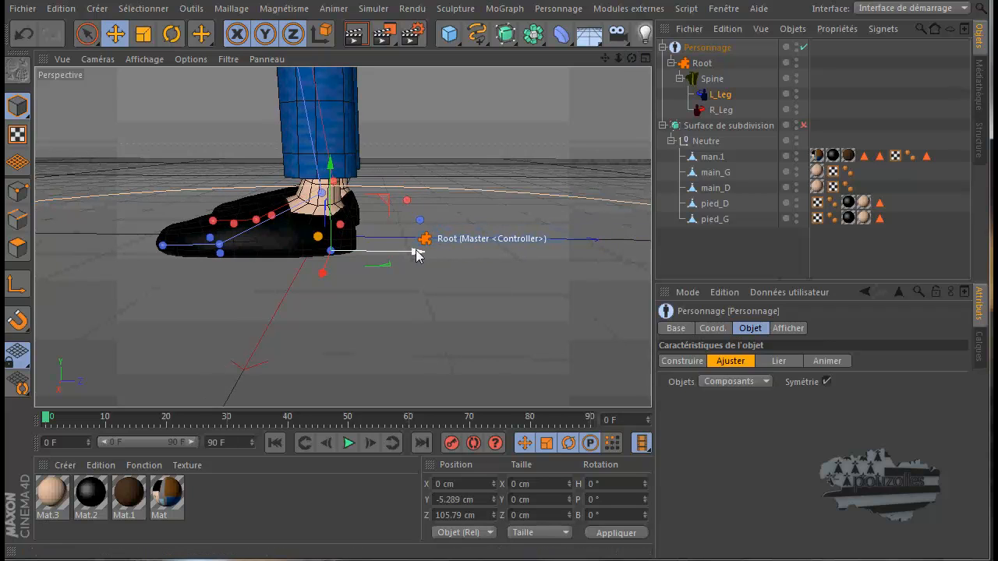
{"action": "left_click_drag", "start_coordinate": [412, 251], "coordinate": [442, 254]}
{"action": "left_click_drag", "start_coordinate": [630, 64], "coordinate": [496, 348]}
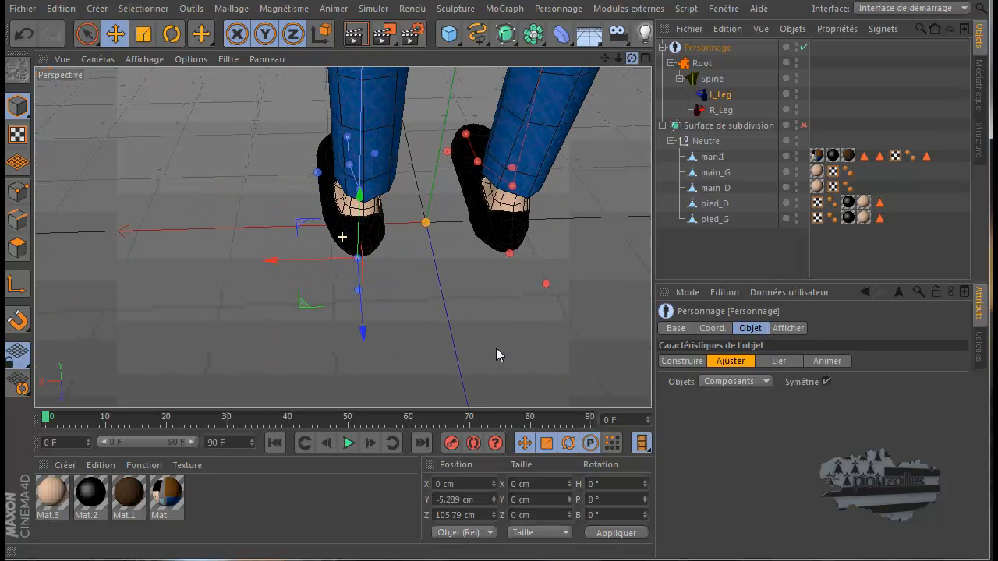
{"action": "left_click_drag", "start_coordinate": [282, 264], "coordinate": [282, 264]}
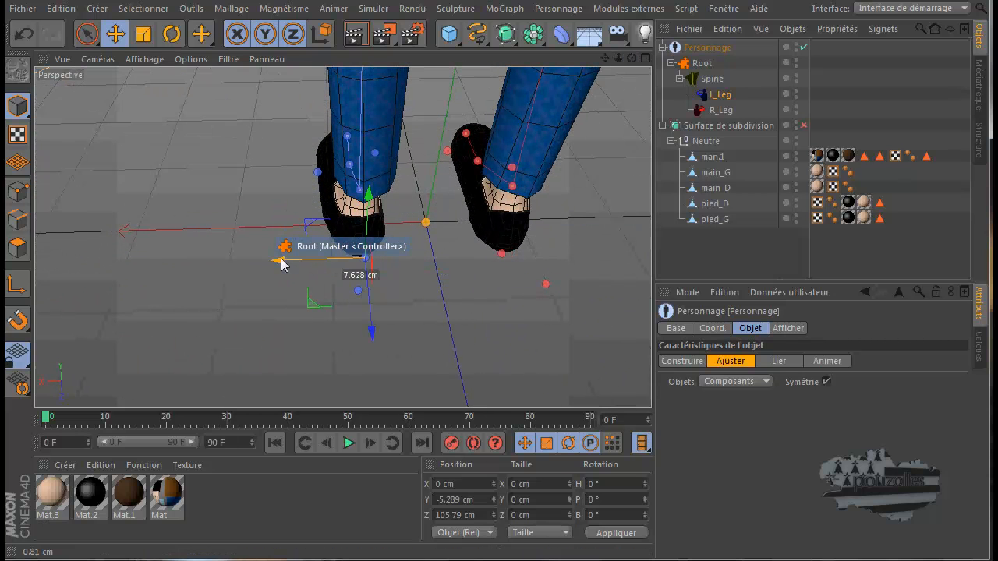
Examine the adjusted foot points from several angles and the rig points on the whole character in the Perspective view
{"action": "left_click_drag", "start_coordinate": [631, 59], "coordinate": [498, 314]}
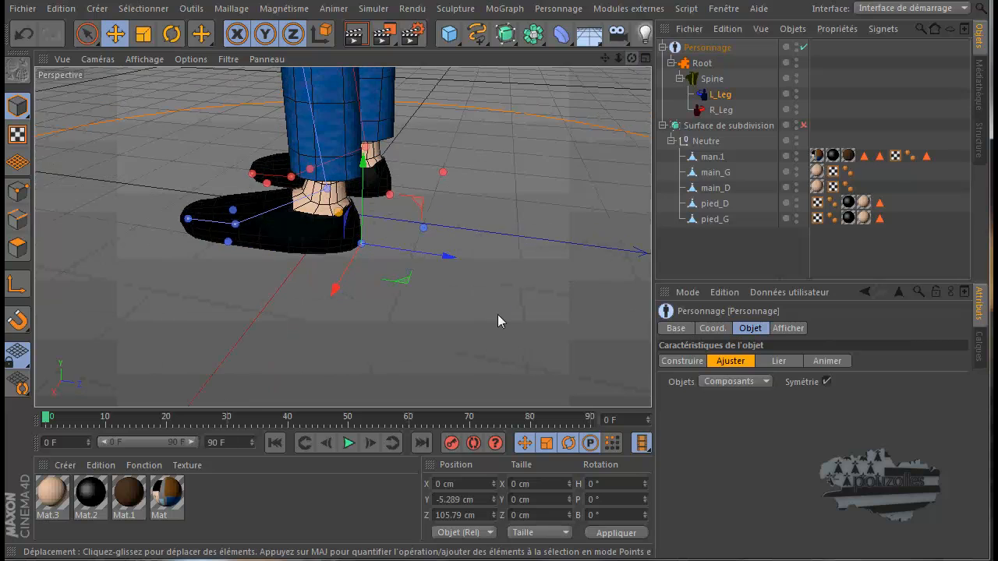
{"action": "scroll", "coordinate": [498, 318], "scroll_direction": "down", "scroll_amount": 4}
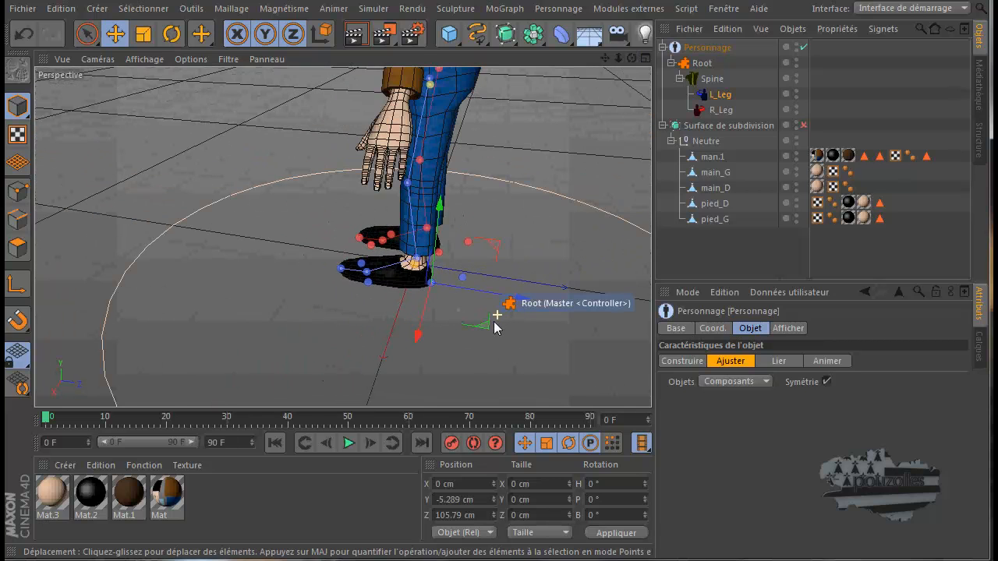
{"action": "scroll", "coordinate": [493, 317], "scroll_direction": "down", "scroll_amount": 2}
{"action": "scroll", "coordinate": [494, 316], "scroll_direction": "down", "scroll_amount": 1}
{"action": "left_click_drag", "start_coordinate": [604, 57], "coordinate": [497, 348]}
{"action": "scroll", "coordinate": [564, 132], "scroll_direction": "down", "scroll_amount": 3}
{"action": "left_click_drag", "start_coordinate": [631, 58], "coordinate": [497, 356]}
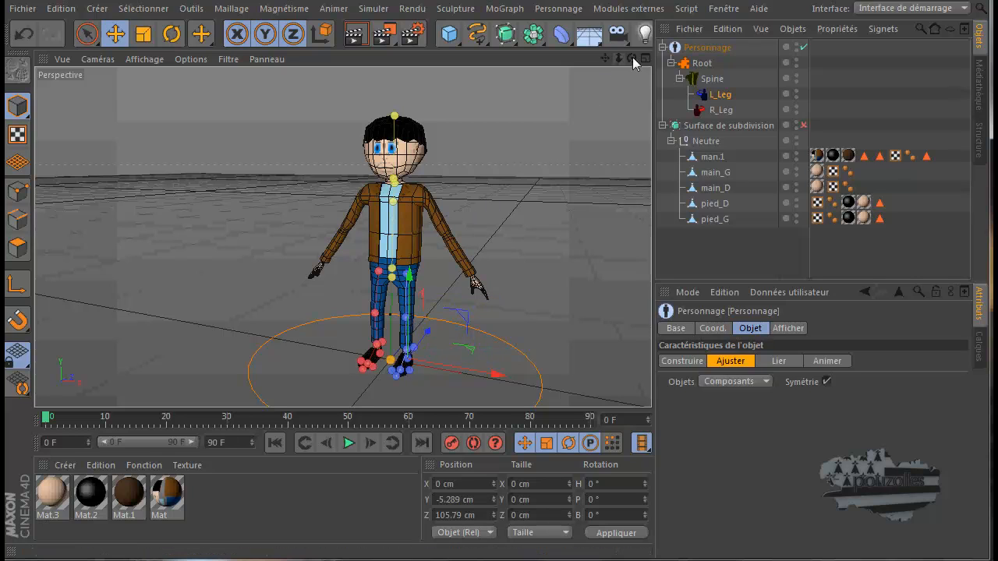
{"action": "left_click_drag", "start_coordinate": [632, 59], "coordinate": [496, 353]}
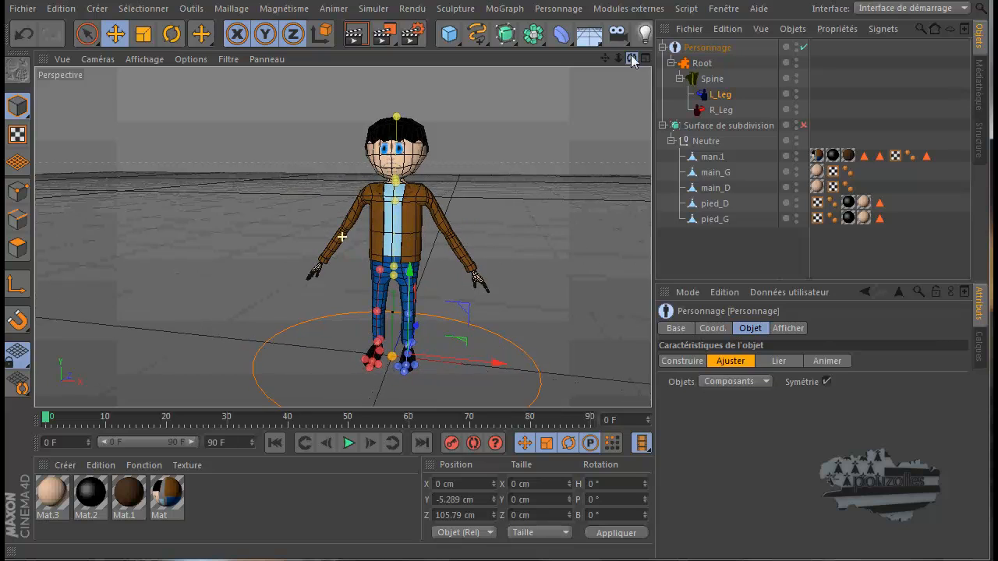
{"action": "left_click_drag", "start_coordinate": [605, 59], "coordinate": [496, 352]}
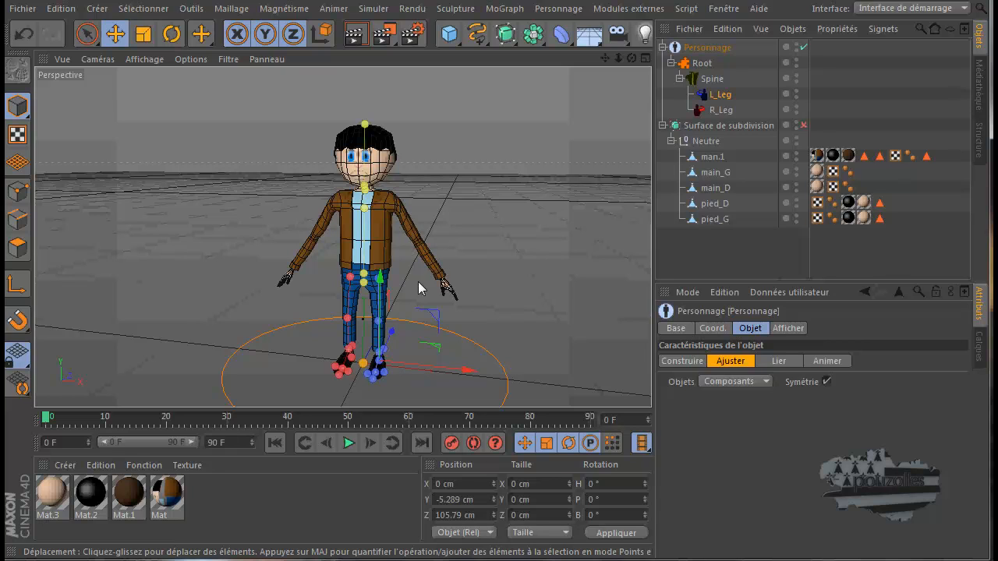
Add left and right Arm (IK/FK Bendy) components to the Spine and place them above the legs in the hierarchy
{"action": "left_click", "coordinate": [678, 361]}
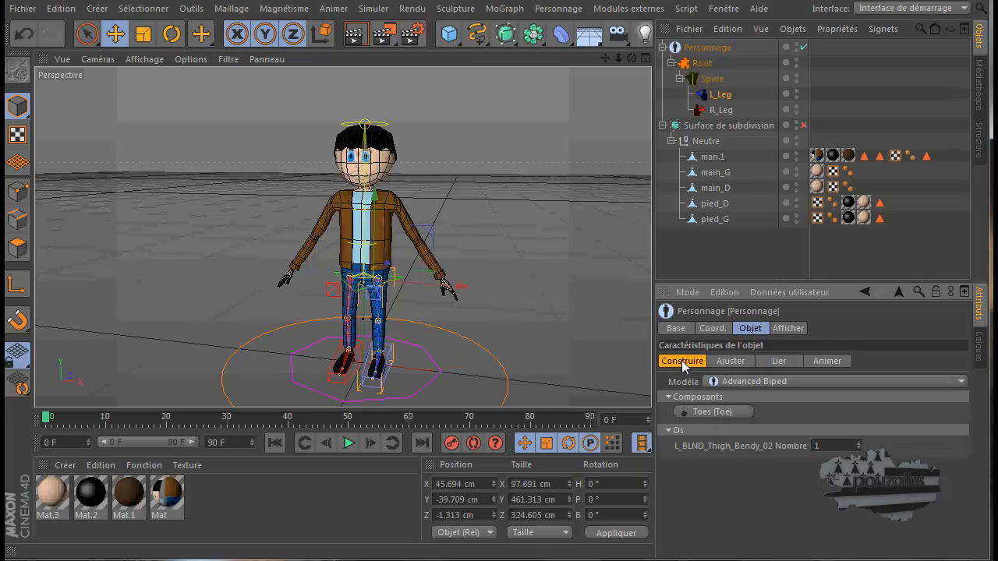
{"action": "left_click", "coordinate": [712, 81]}
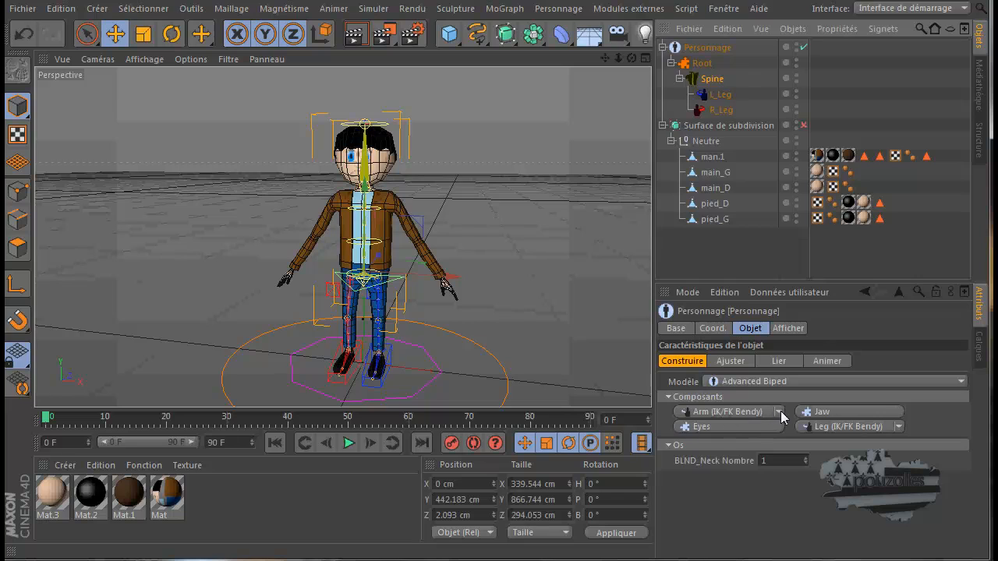
{"action": "left_click", "coordinate": [899, 427]}
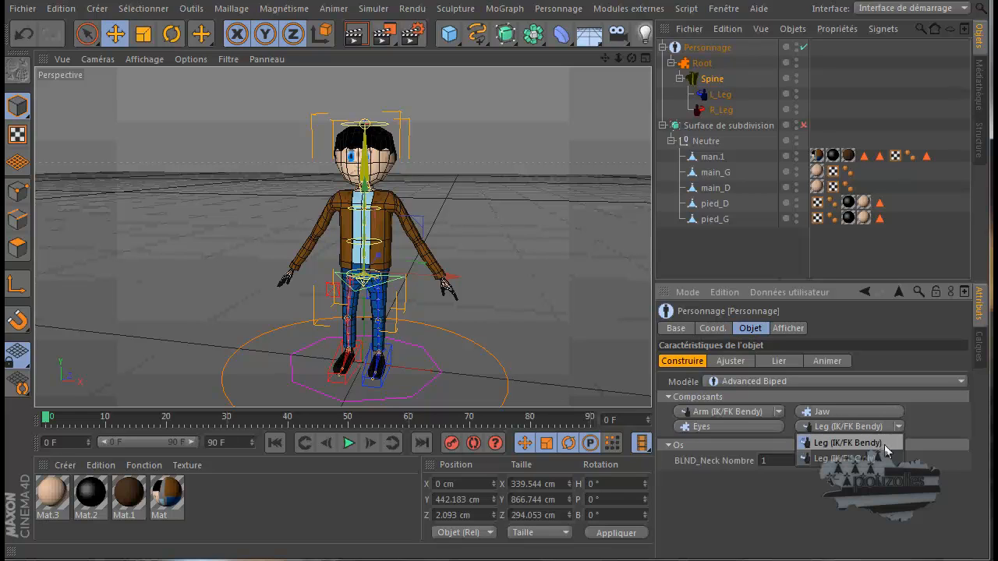
{"action": "left_click", "coordinate": [759, 411]}
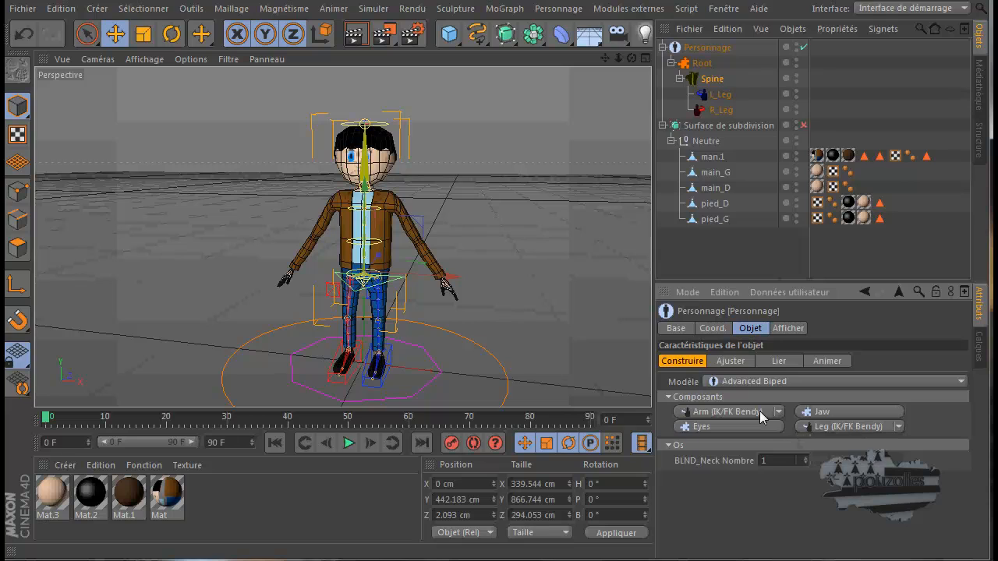
{"action": "left_click", "coordinate": [759, 410]}
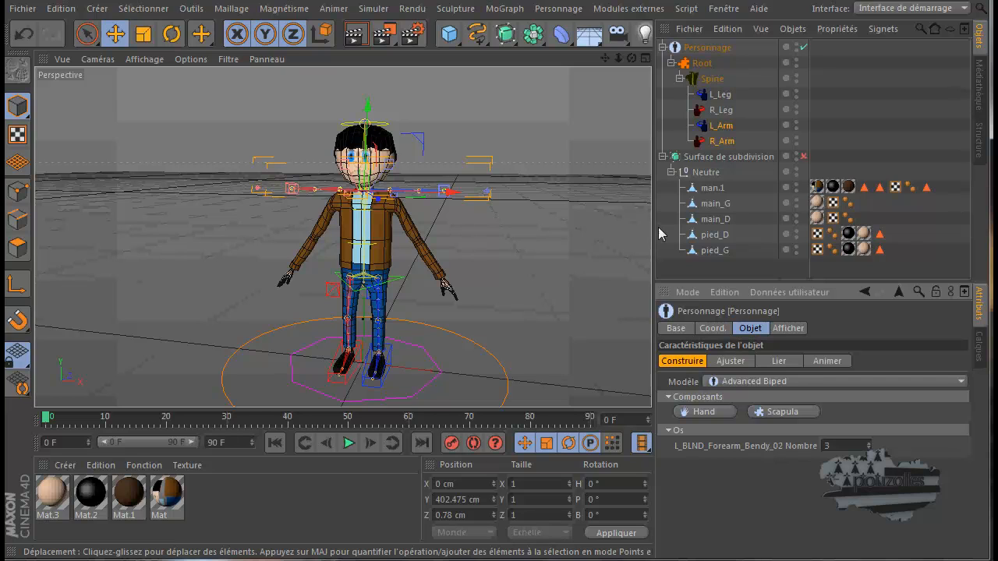
{"action": "left_click_drag", "start_coordinate": [743, 122], "coordinate": [707, 94]}
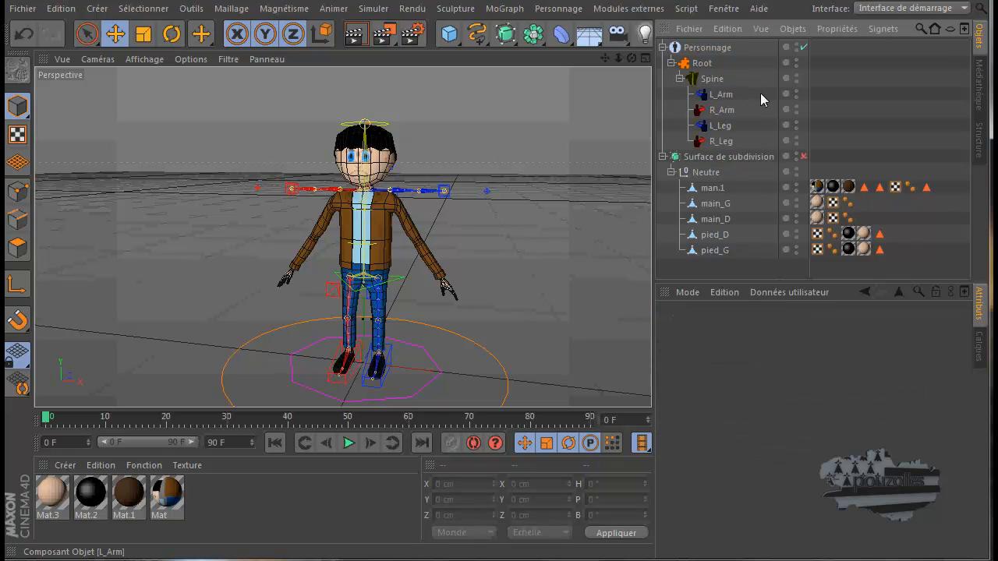
{"action": "left_click", "coordinate": [725, 111]}
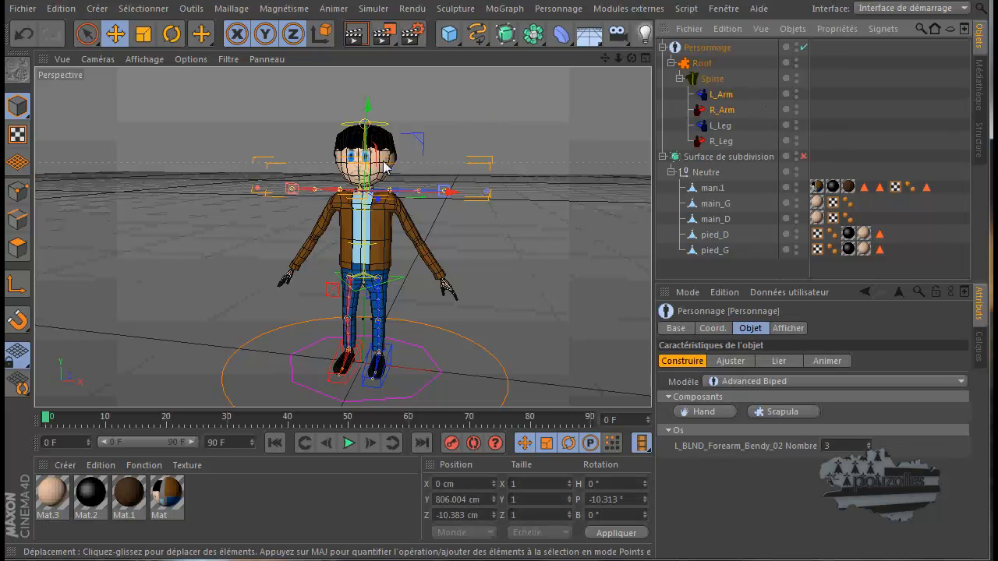
Return the rig to Ajuster mode and move the innermost L_Arm point down and slightly outward into the chest in the Avant view
{"action": "scroll", "coordinate": [383, 165], "scroll_direction": "up", "scroll_amount": 3}
{"action": "scroll", "coordinate": [478, 178], "scroll_direction": "up", "scroll_amount": 2}
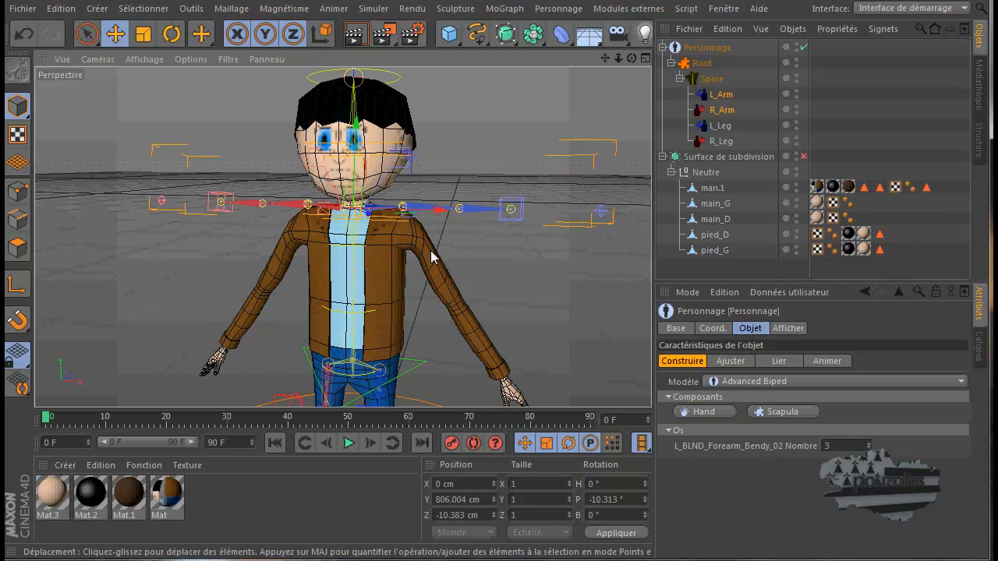
{"action": "left_click", "coordinate": [733, 361]}
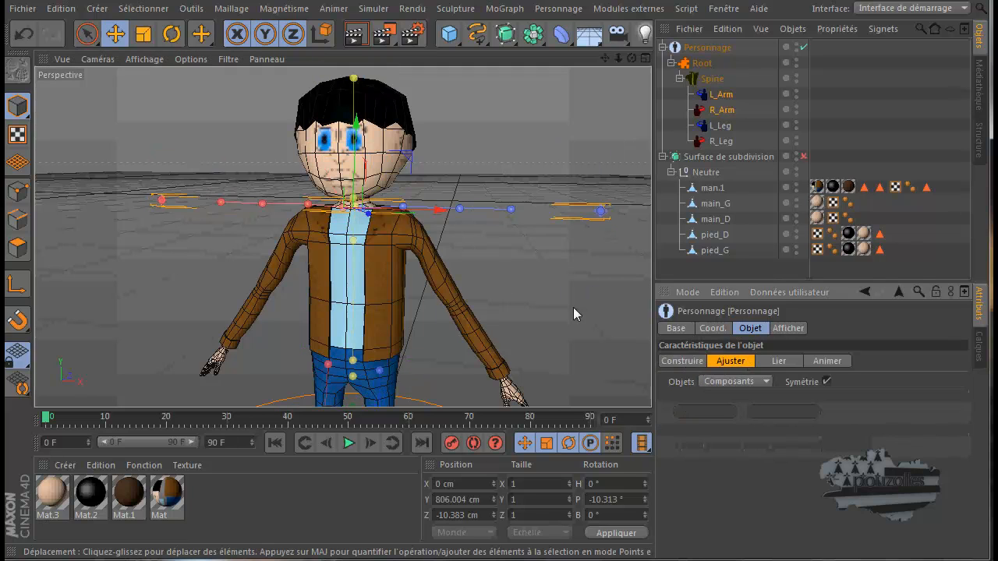
{"action": "middle_click", "coordinate": [402, 282]}
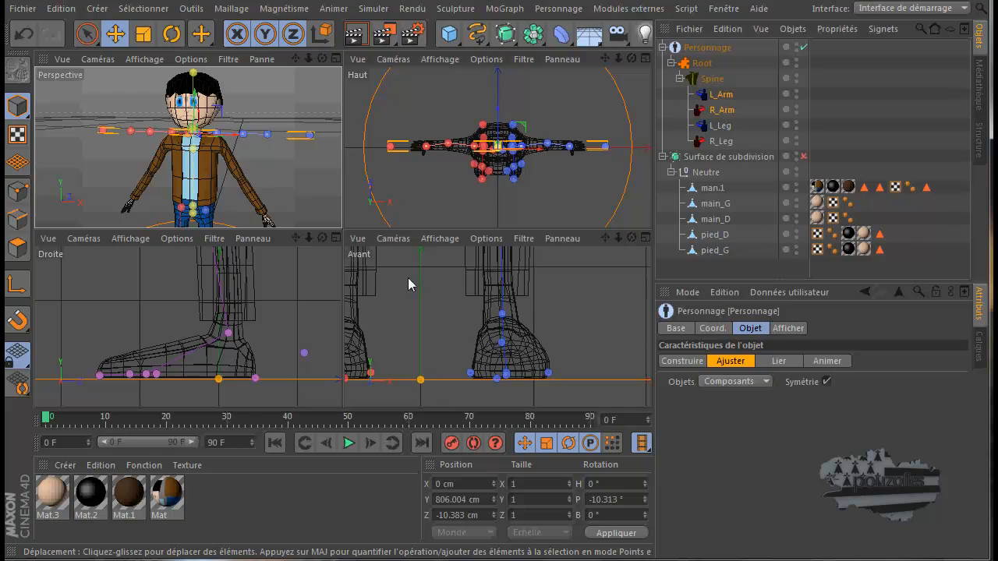
{"action": "middle_click", "coordinate": [408, 277]}
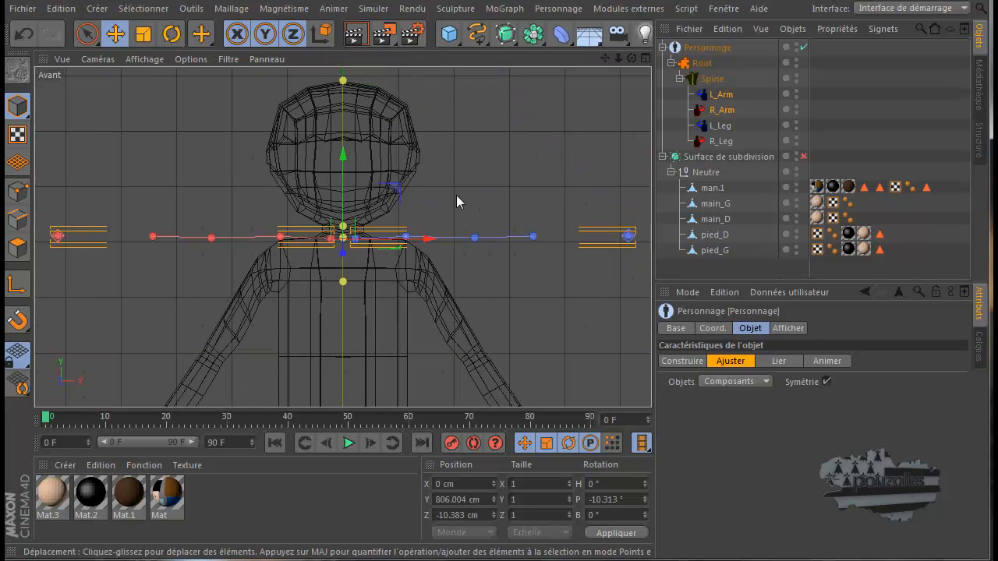
{"action": "left_click", "coordinate": [357, 240]}
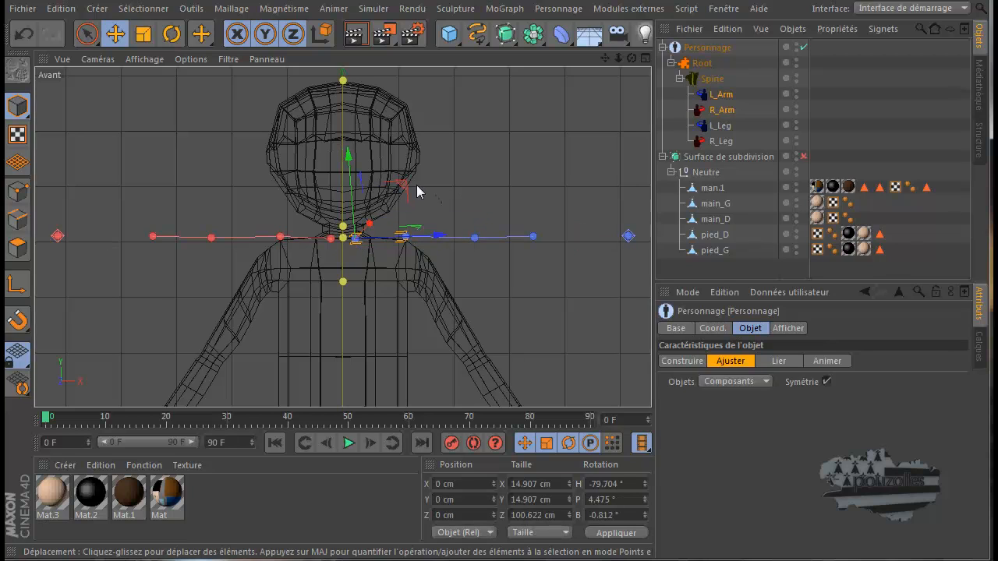
{"action": "left_click_drag", "start_coordinate": [404, 189], "coordinate": [421, 236]}
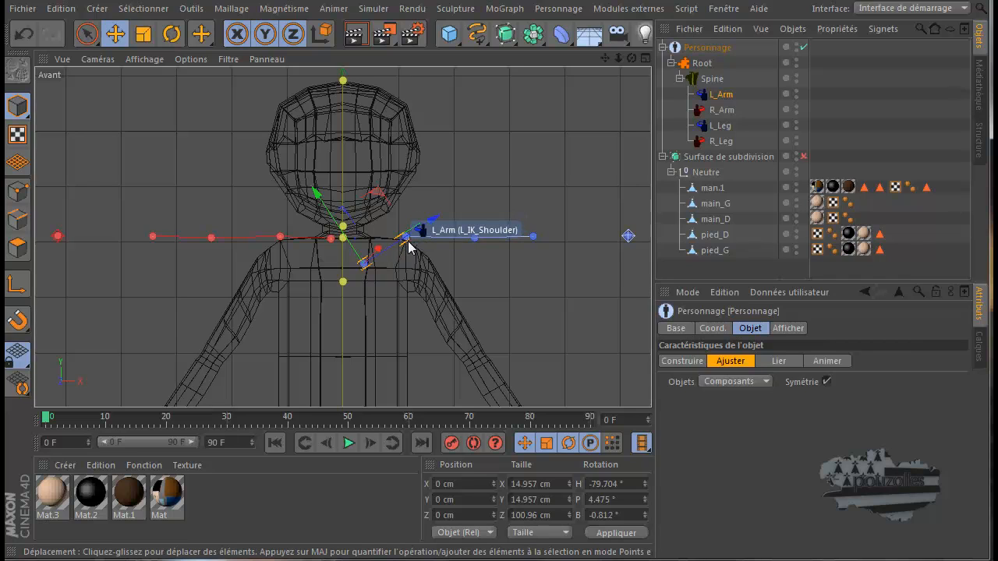
Move the L_IK_Shoulder point down and slightly outward into the mesh's shoulder joint
{"action": "left_click", "coordinate": [407, 237]}
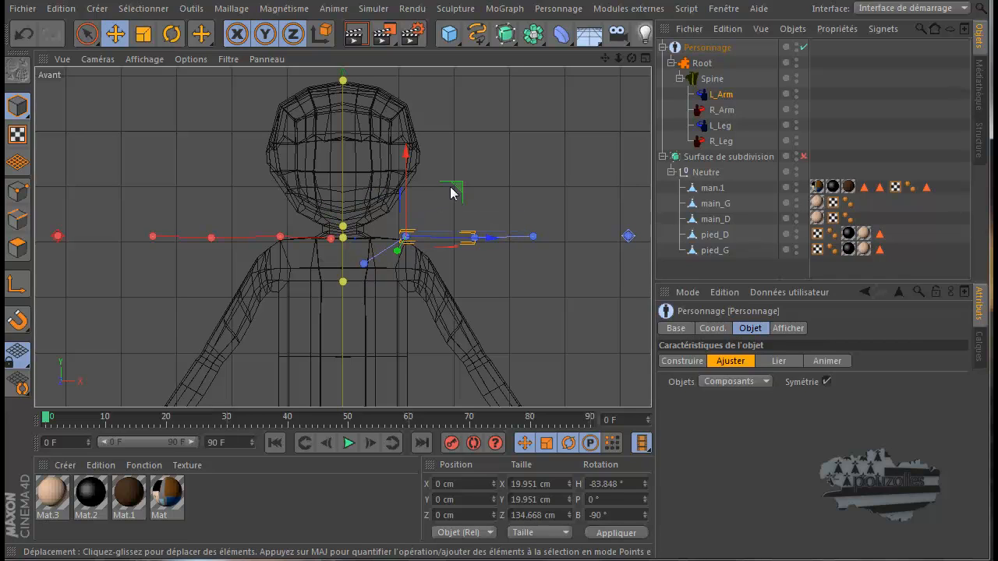
{"action": "left_click_drag", "start_coordinate": [459, 191], "coordinate": [452, 216]}
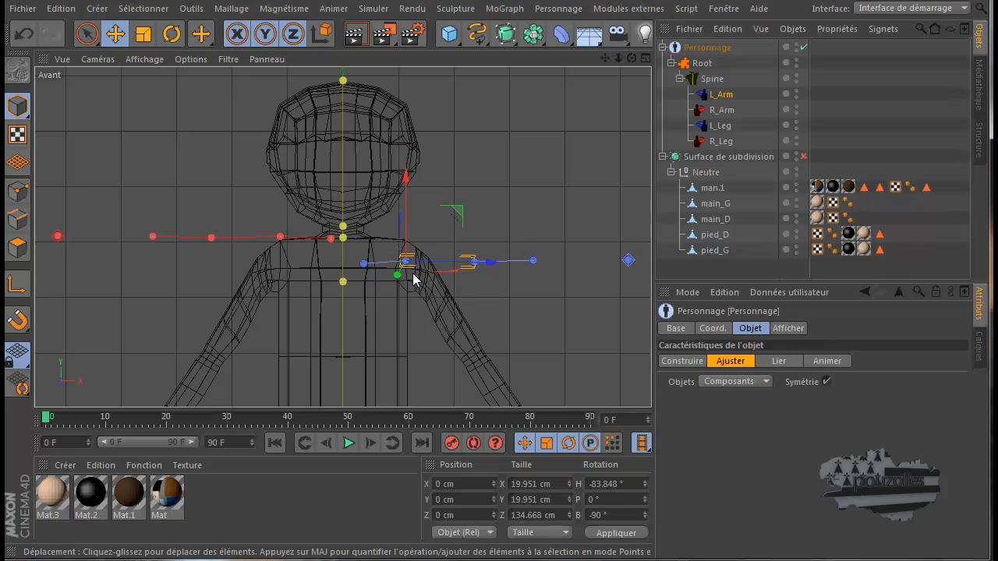
{"action": "scroll", "coordinate": [414, 276], "scroll_direction": "up", "scroll_amount": 4}
{"action": "scroll", "coordinate": [414, 276], "scroll_direction": "up", "scroll_amount": 4}
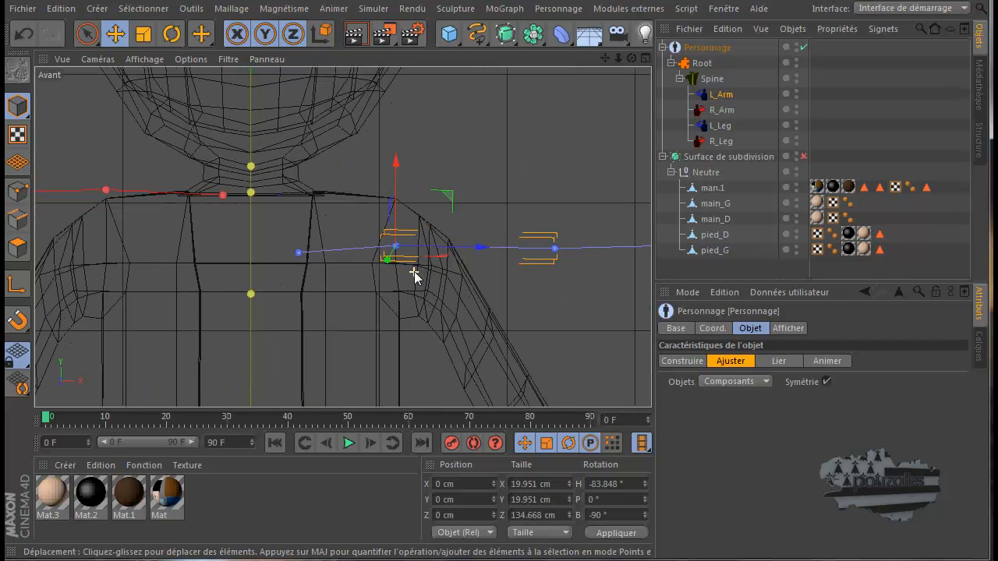
{"action": "mouse_move", "coordinate": [453, 201]}
{"action": "left_mouse_down"}
{"action": "mouse_move", "coordinate": [463, 212]}
{"action": "mouse_move", "coordinate": [468, 200]}
{"action": "left_mouse_up"}
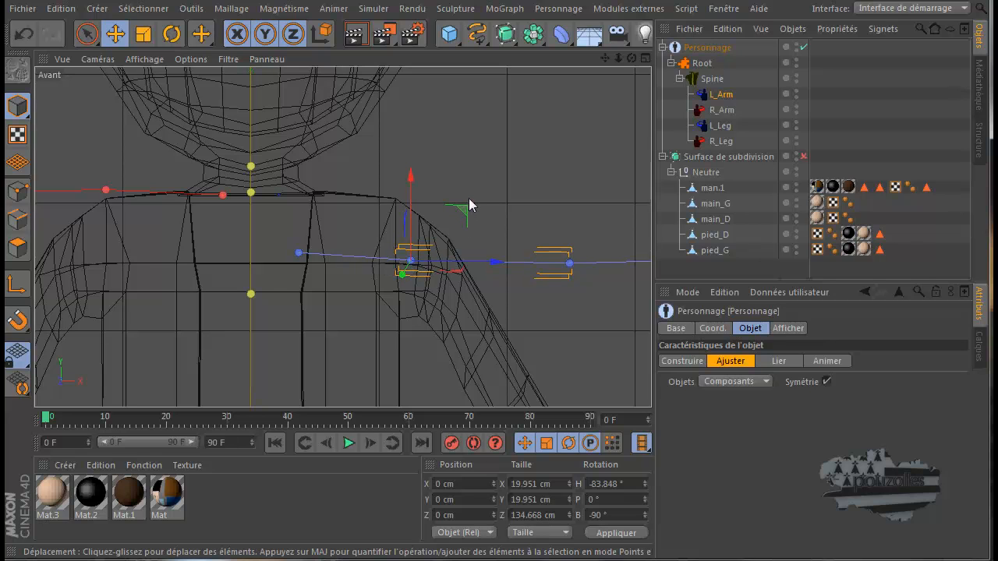
Undo the last moves of the left shoulder point and the innermost L_Arm point
{"action": "scroll", "coordinate": [469, 198], "scroll_direction": "down", "scroll_amount": 4}
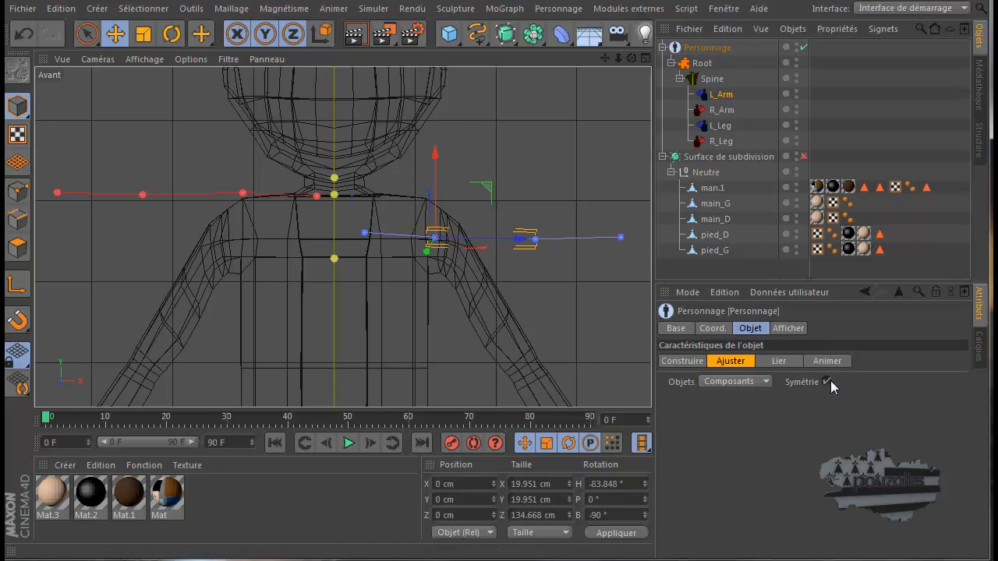
{"action": "left_click", "coordinate": [21, 34]}
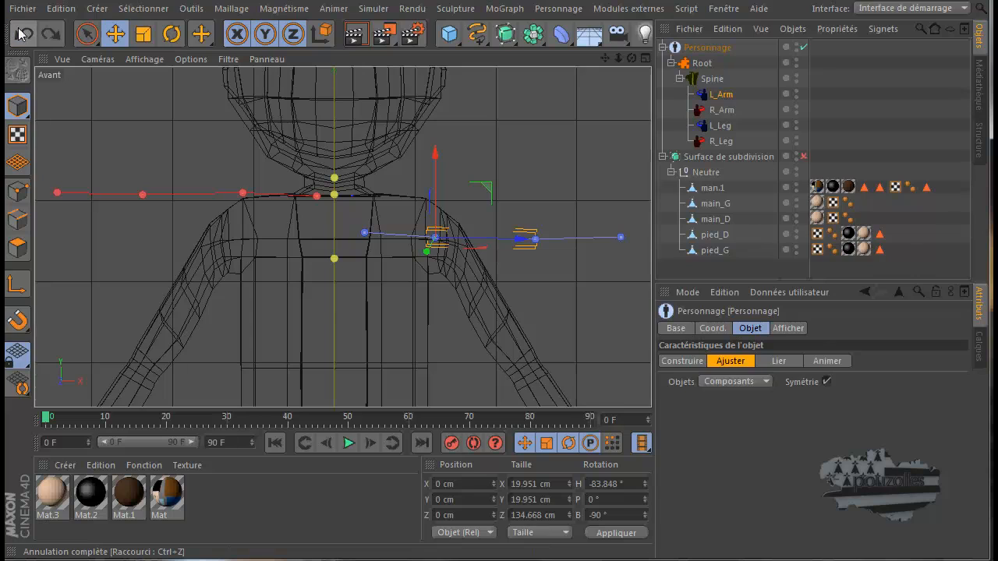
{"action": "left_click", "coordinate": [21, 33]}
{"action": "left_click", "coordinate": [22, 33]}
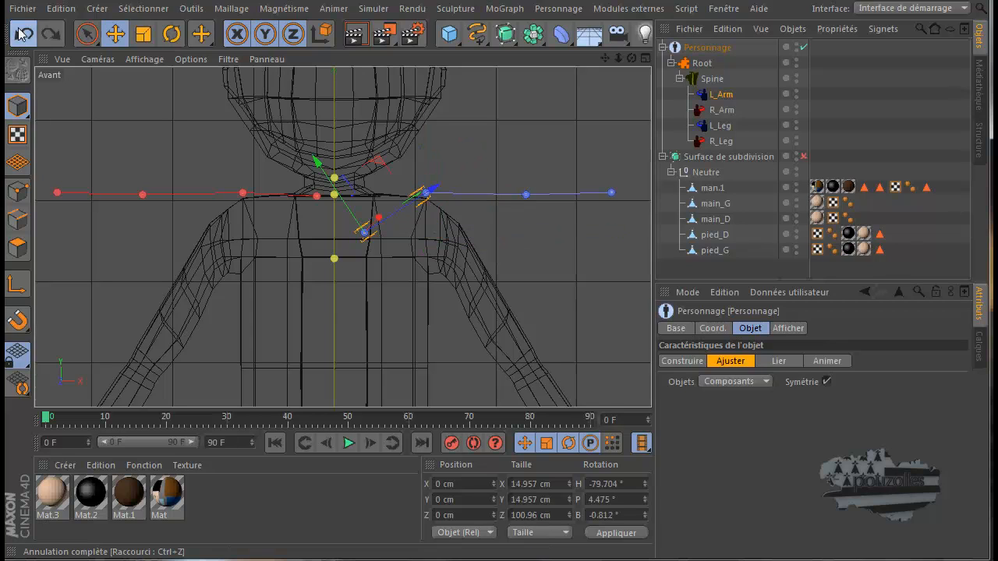
{"action": "left_click", "coordinate": [21, 33]}
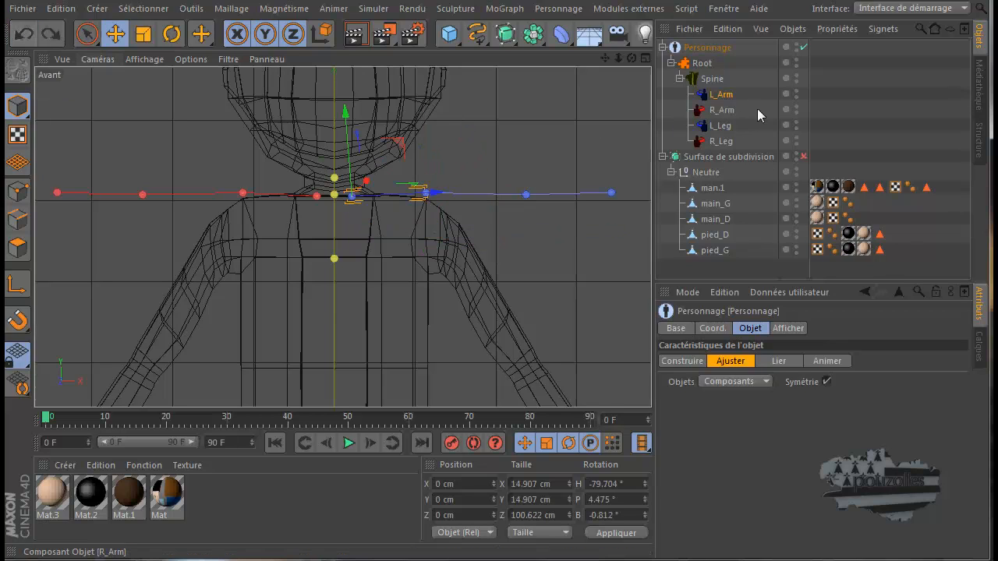
Try lowering L_Arm and R_Arm together to Y about 776 cm and moving the L_IK_Shoulder point down and slightly outward
{"action": "left_click", "coordinate": [721, 109], "text": "ctrl"}
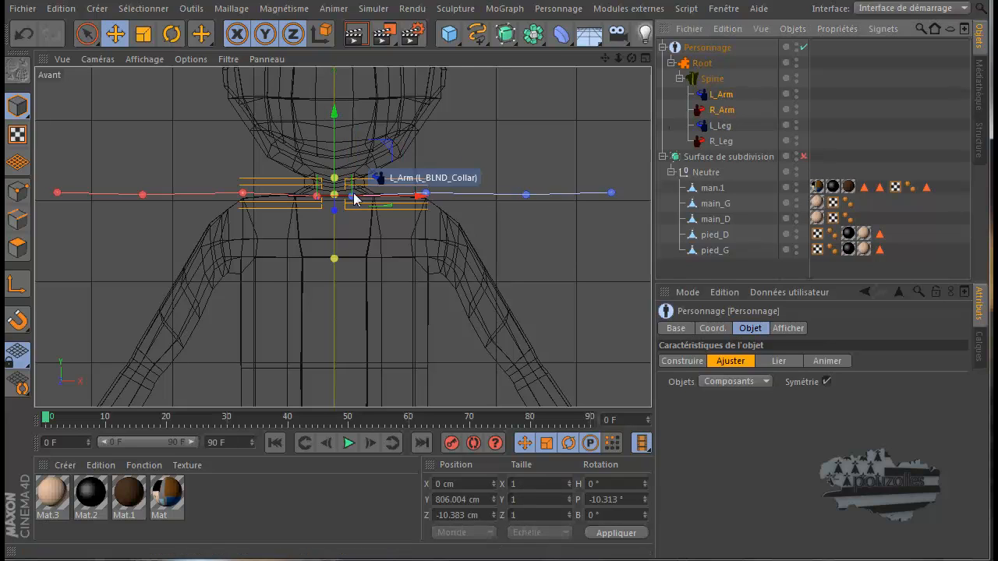
{"action": "left_click_drag", "start_coordinate": [334, 109], "coordinate": [328, 140]}
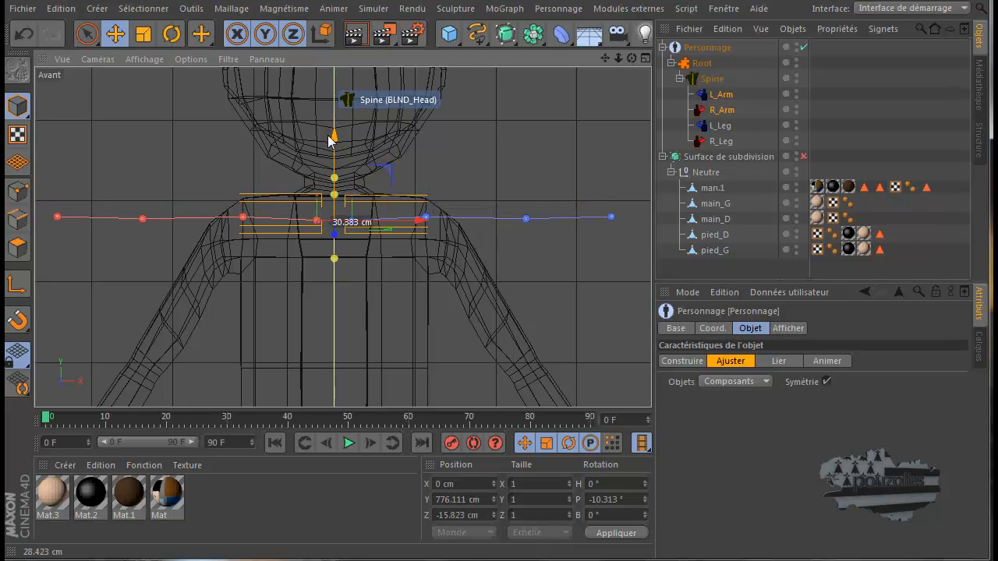
{"action": "left_click", "coordinate": [426, 221]}
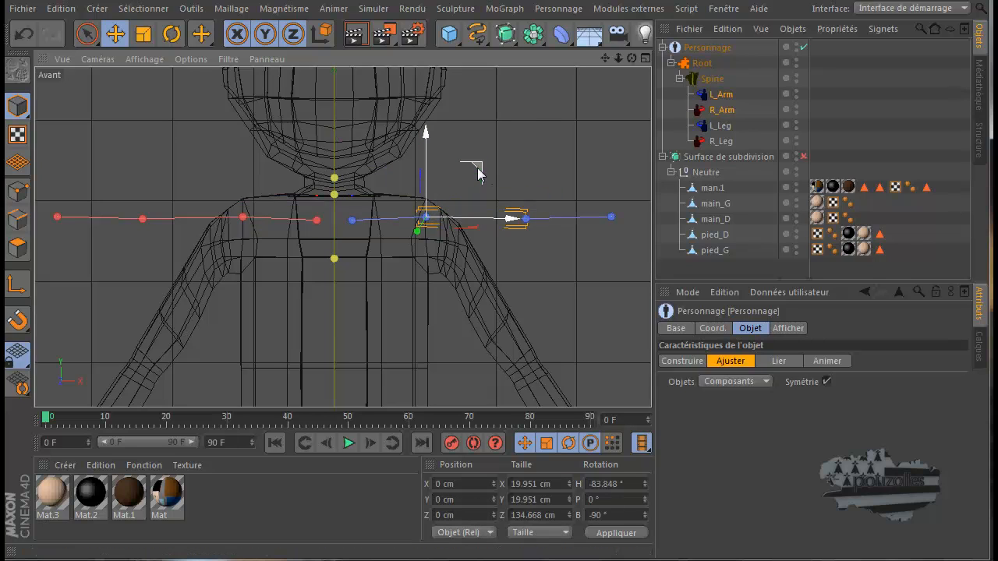
{"action": "left_click_drag", "start_coordinate": [479, 175], "coordinate": [488, 185]}
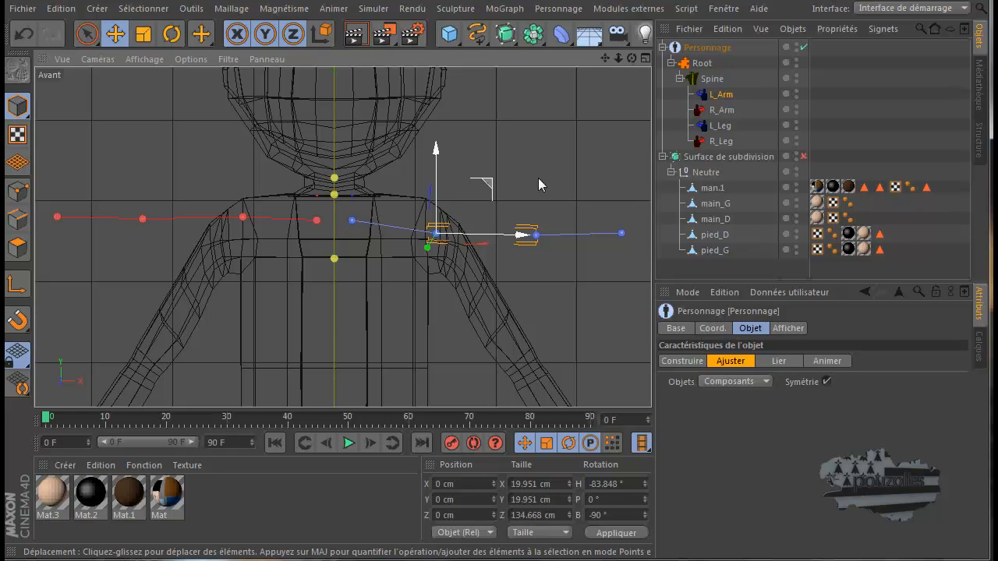
Switch the rig to Construire and back to Ajuster mode, and try moving the L_IK_Shoulder point up level with the collar point
{"action": "left_click", "coordinate": [767, 383]}
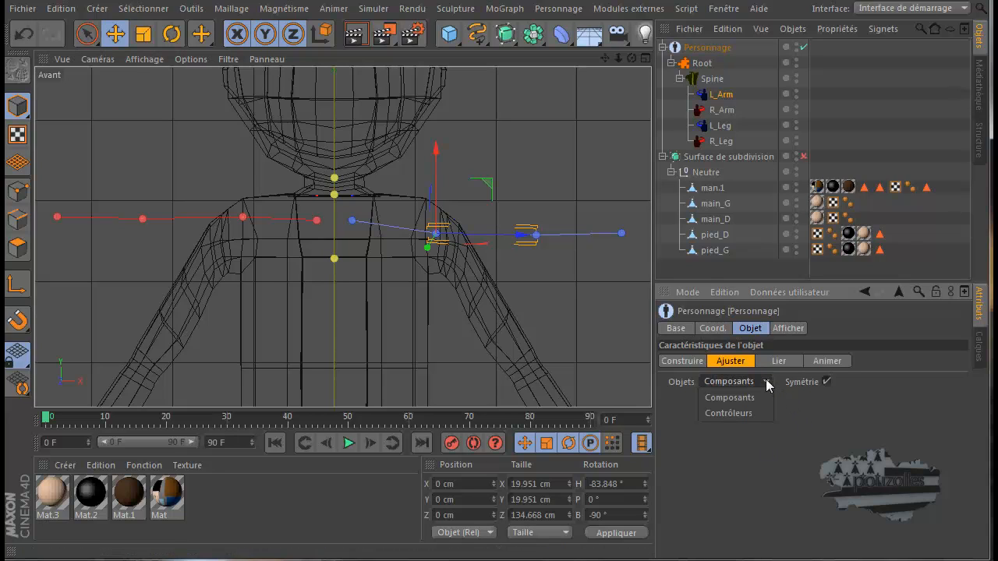
{"action": "left_click", "coordinate": [767, 382]}
{"action": "left_click", "coordinate": [693, 361]}
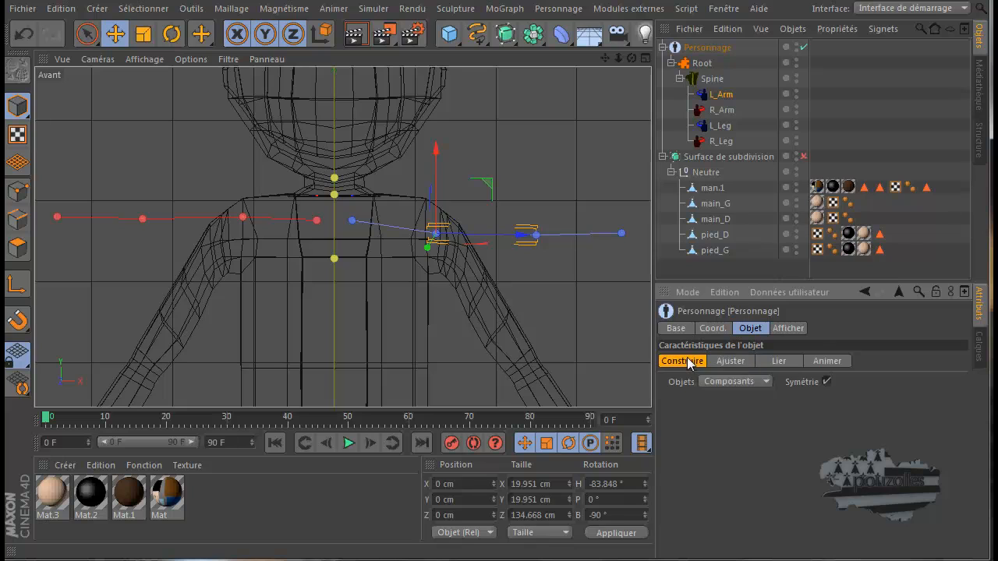
{"action": "left_click", "coordinate": [731, 361]}
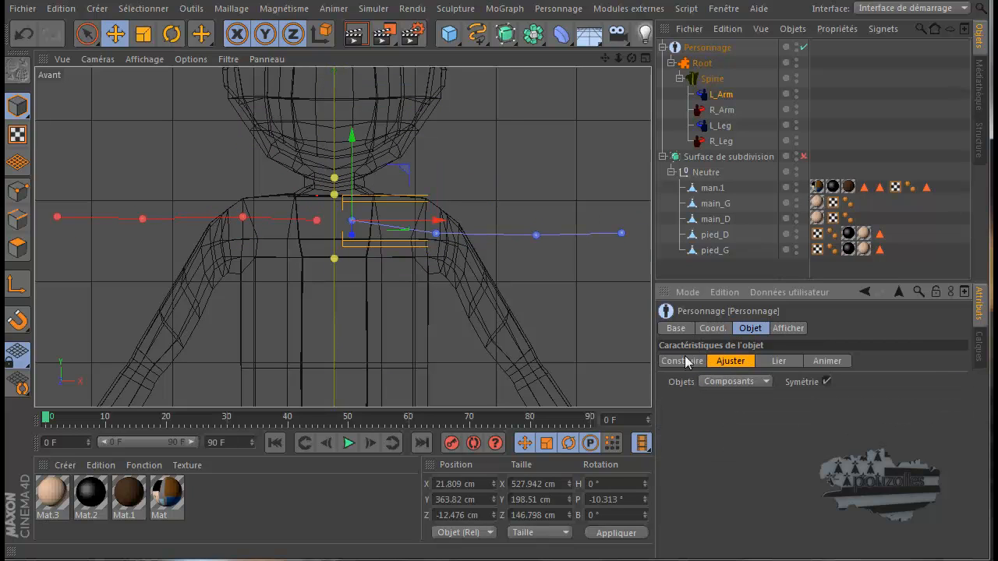
{"action": "left_click", "coordinate": [435, 233]}
{"action": "left_click_drag", "start_coordinate": [437, 162], "coordinate": [437, 145]}
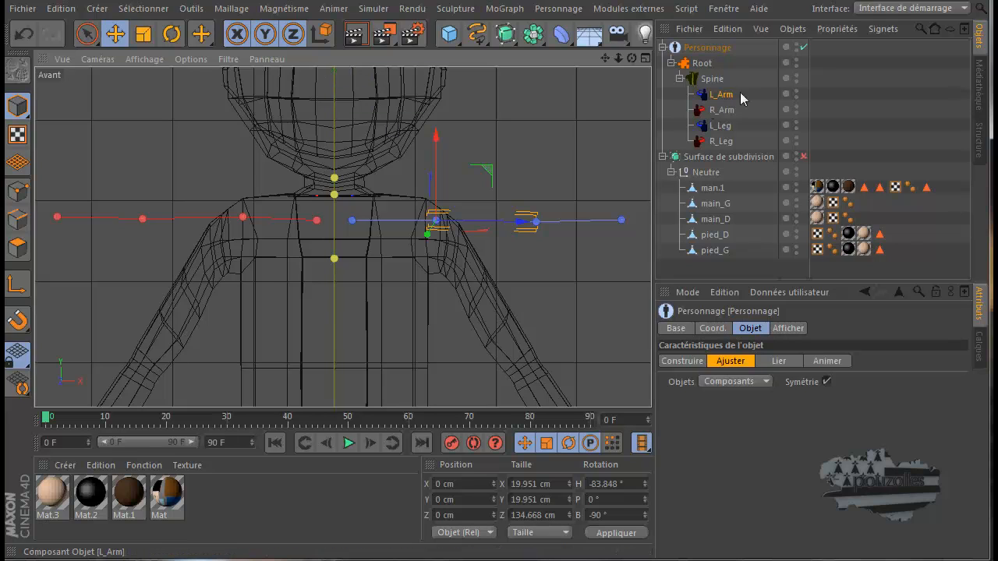
{"action": "left_click", "coordinate": [722, 110]}
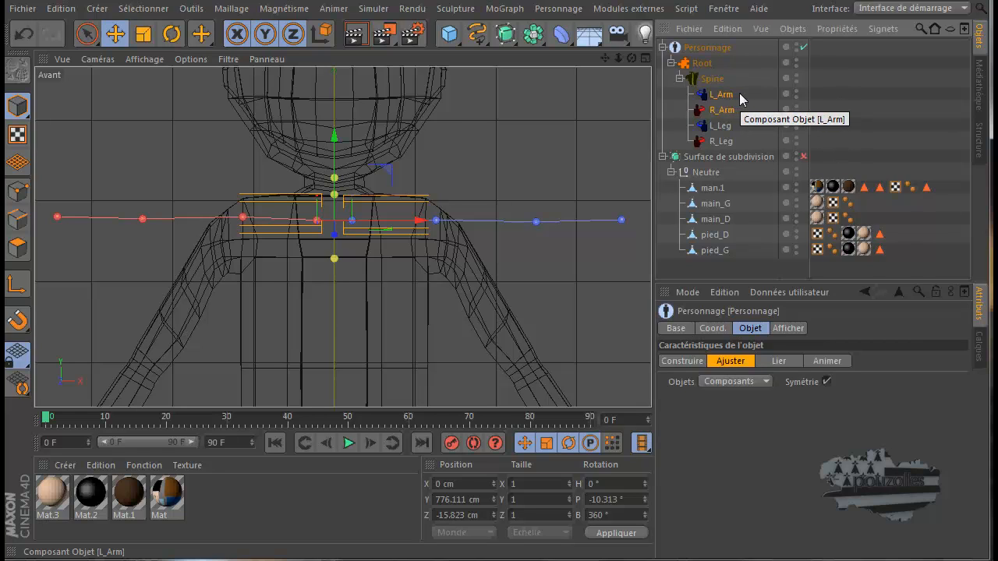
{"action": "left_click_drag", "start_coordinate": [740, 94], "coordinate": [725, 98]}
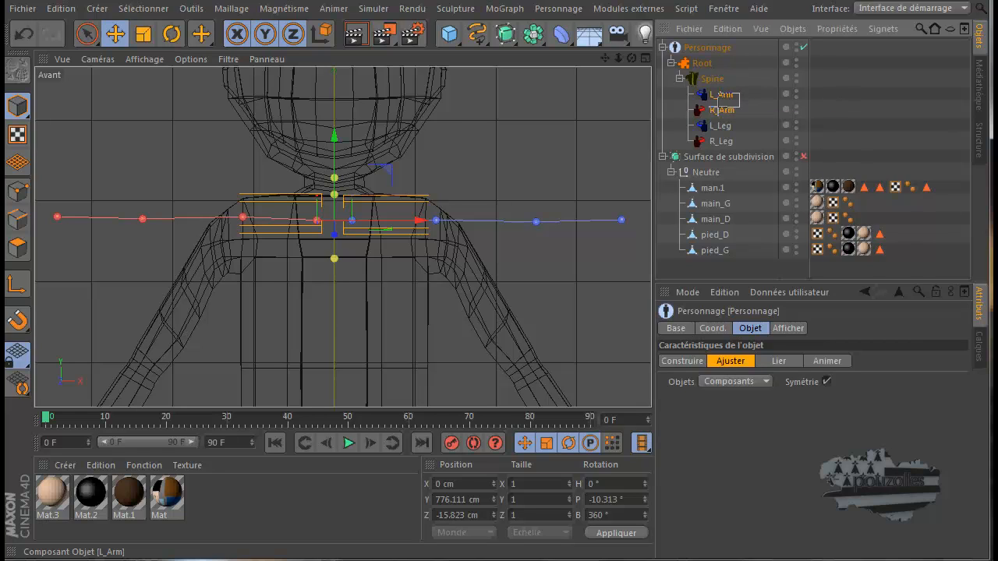
{"action": "left_click", "coordinate": [718, 111]}
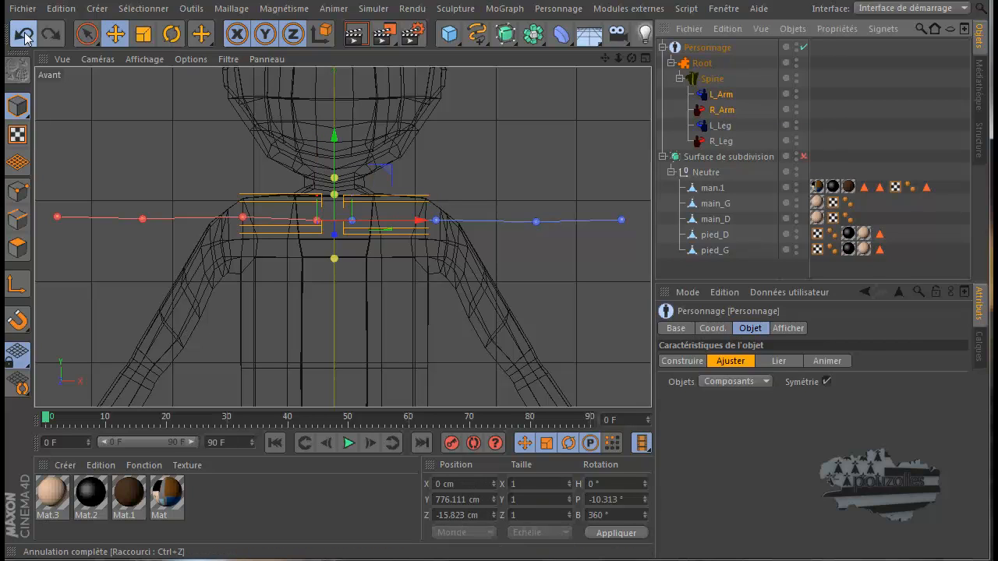
Undo all arm adjustments and the reordering and creation of both arm components, back to the Spine with only its legs
{"action": "left_click", "coordinate": [25, 37]}
{"action": "left_click", "coordinate": [25, 38]}
{"action": "left_click", "coordinate": [25, 38]}
{"action": "left_click", "coordinate": [25, 37]}
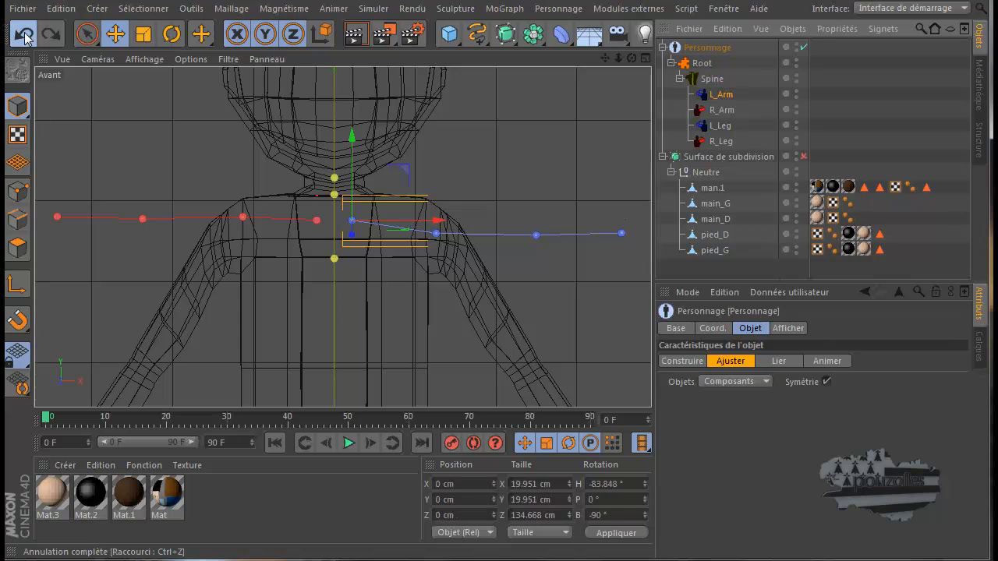
{"action": "left_click", "coordinate": [25, 37]}
{"action": "left_click", "coordinate": [25, 38]}
{"action": "left_click", "coordinate": [25, 38]}
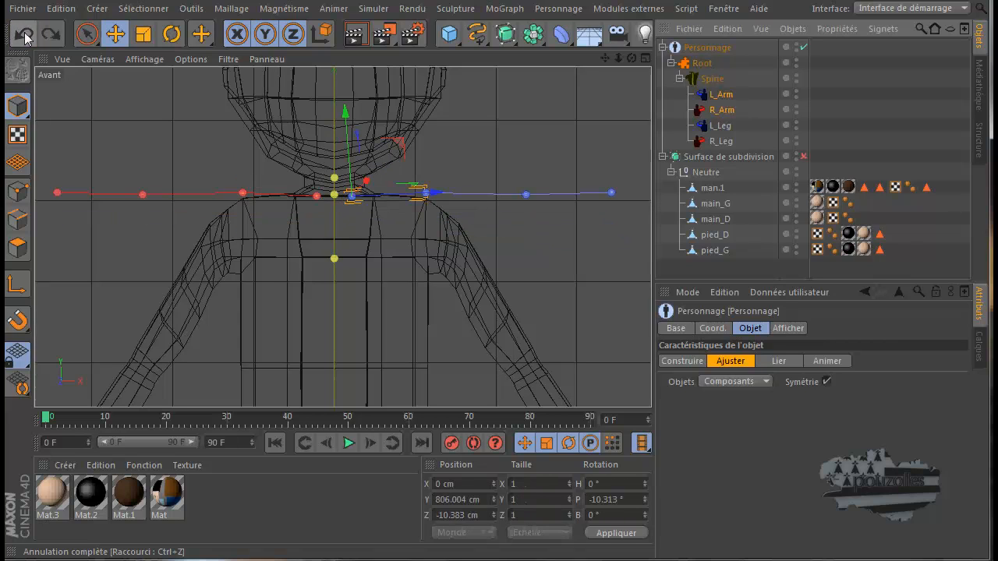
{"action": "left_click", "coordinate": [25, 38]}
{"action": "left_click", "coordinate": [25, 38]}
{"action": "left_click", "coordinate": [25, 37]}
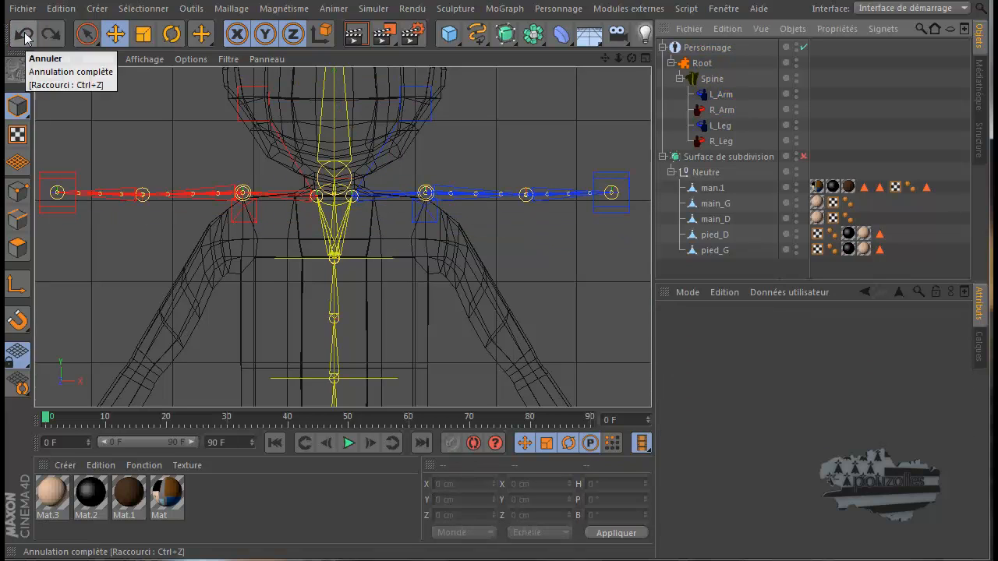
{"action": "left_click", "coordinate": [25, 38]}
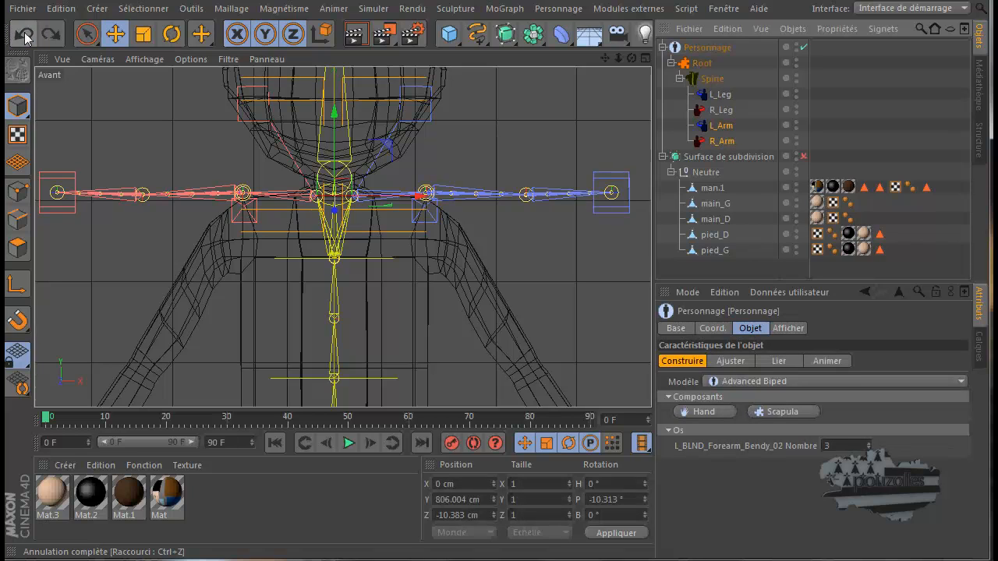
{"action": "left_click", "coordinate": [25, 37]}
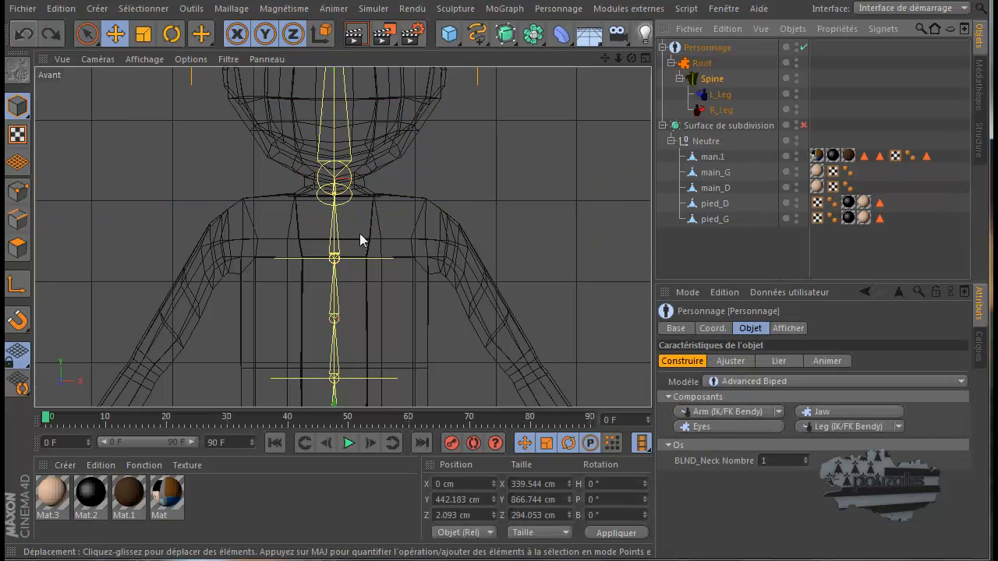
Add left and right Arm (IK/FK Bendy) components to the Spine again and switch the rig to Ajuster mode
{"action": "left_click", "coordinate": [742, 413]}
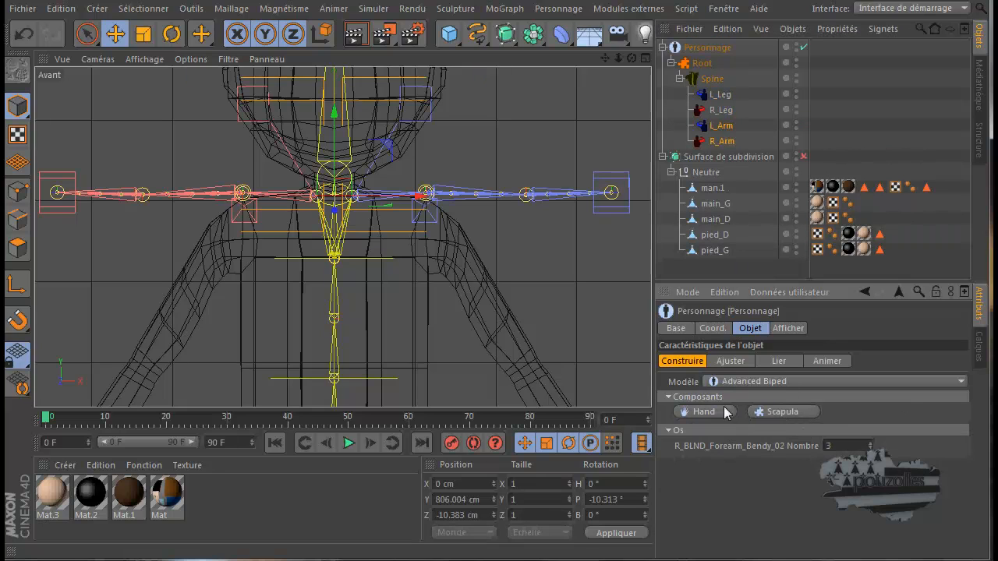
{"action": "left_click", "coordinate": [741, 361]}
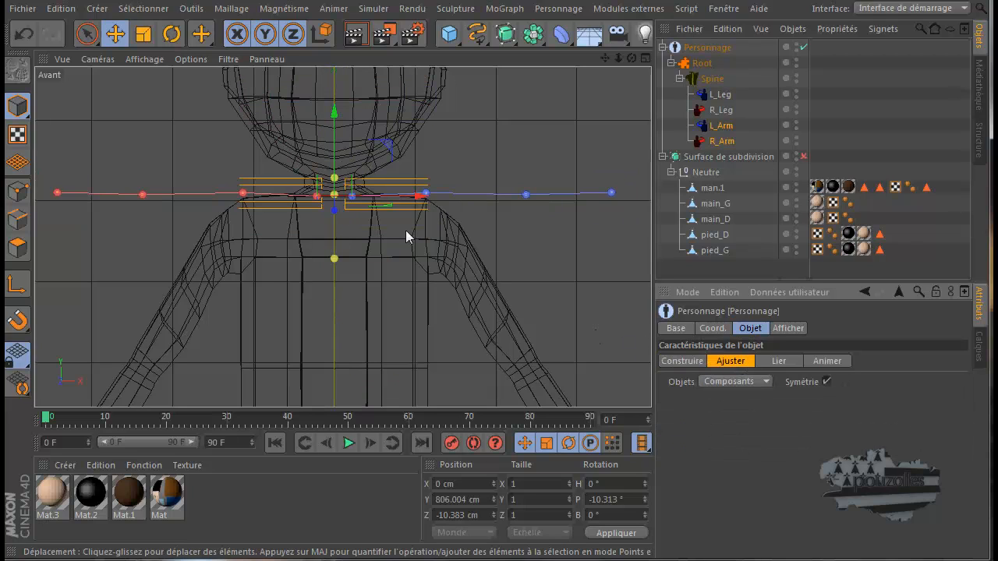
Try moving the L_BLND_Collar point down and slightly outward into the chest, and undo the move
{"action": "left_click", "coordinate": [383, 193]}
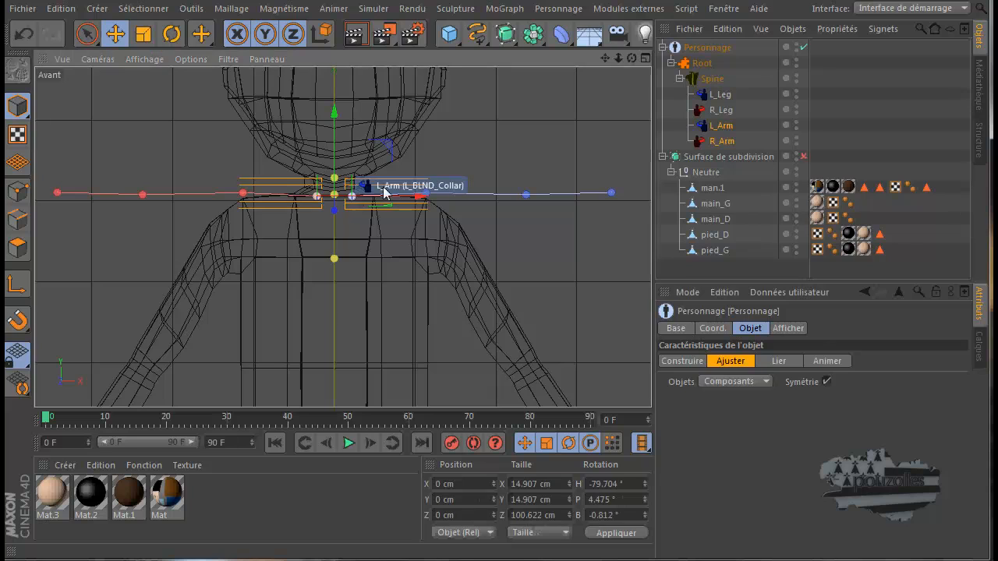
{"action": "left_click_drag", "start_coordinate": [401, 147], "coordinate": [406, 170]}
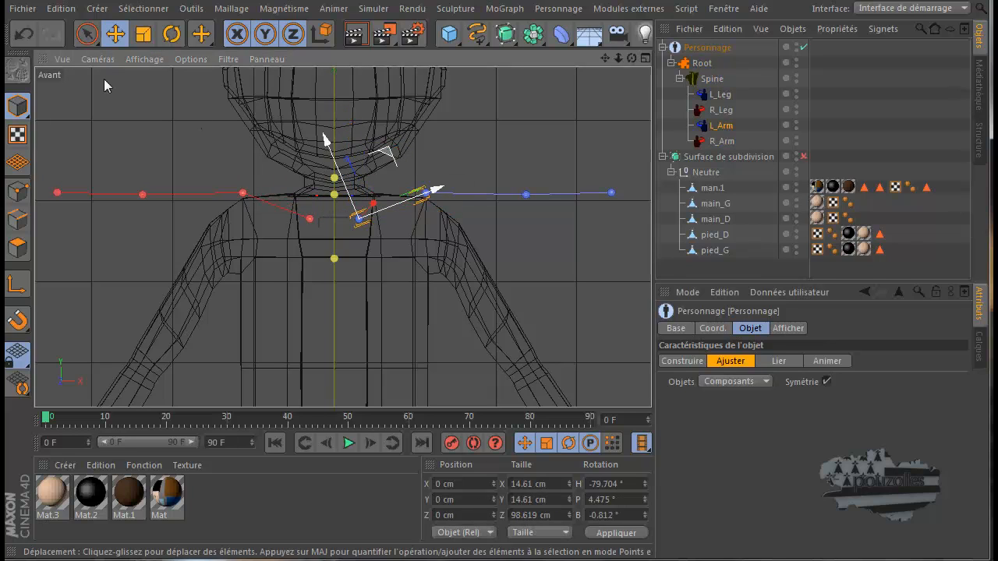
{"action": "key", "text": "ctrl+z"}
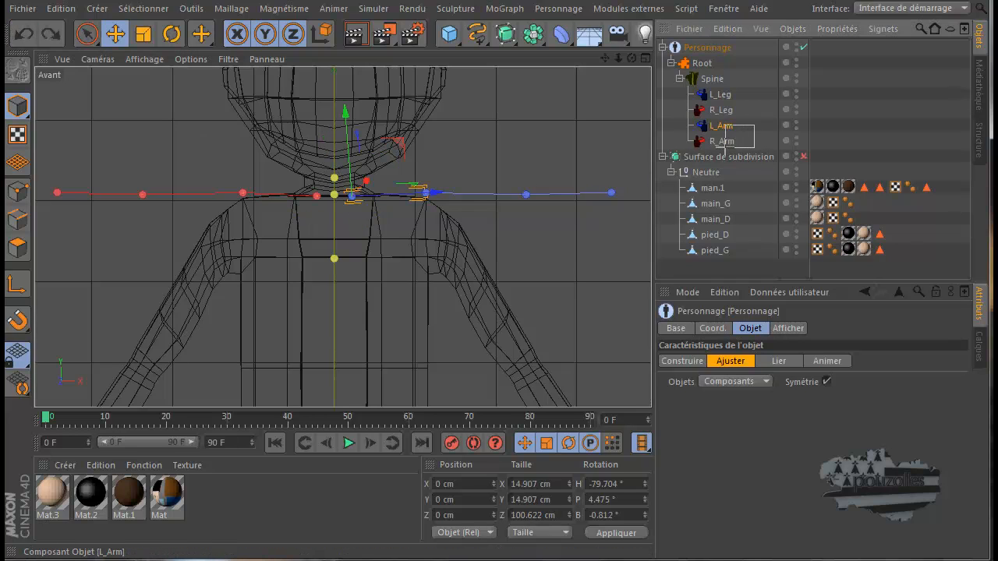
Lower L_Arm and R_Arm together to Y about 771 cm, and move the L_IK_Shoulder point down and slightly outward into the shoulder joint
{"action": "left_click_drag", "start_coordinate": [725, 148], "coordinate": [725, 150]}
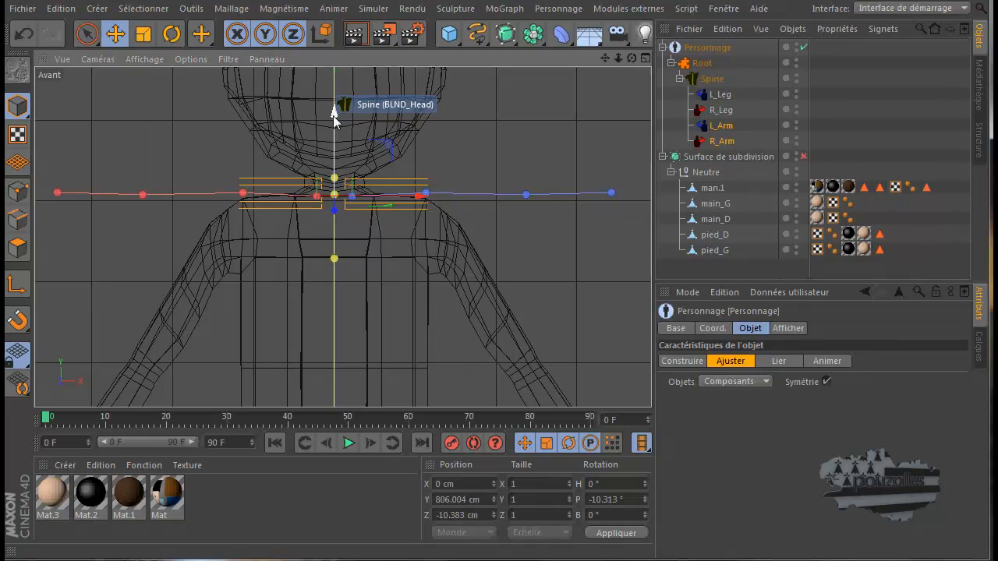
{"action": "left_click_drag", "start_coordinate": [333, 111], "coordinate": [329, 151]}
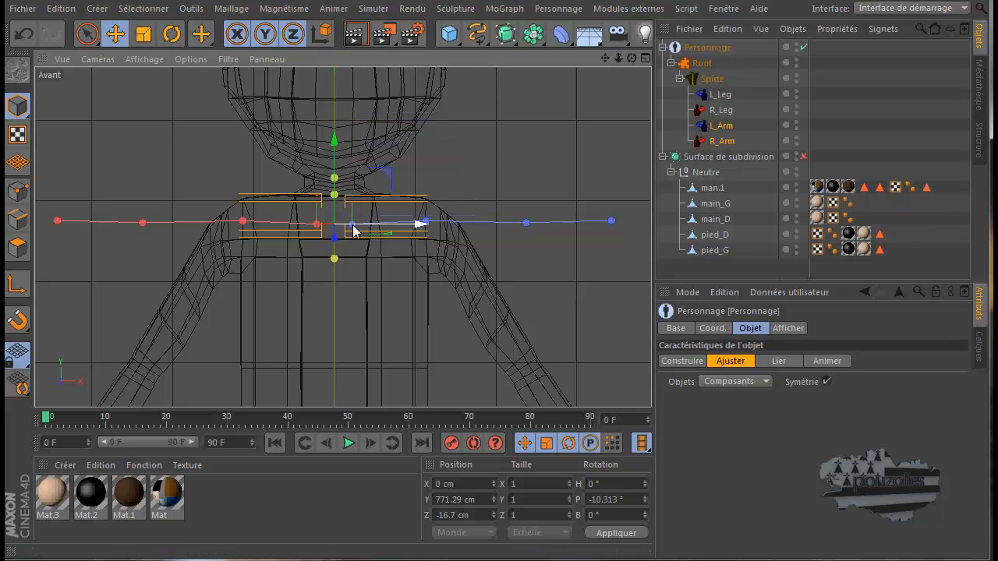
{"action": "left_click", "coordinate": [427, 223]}
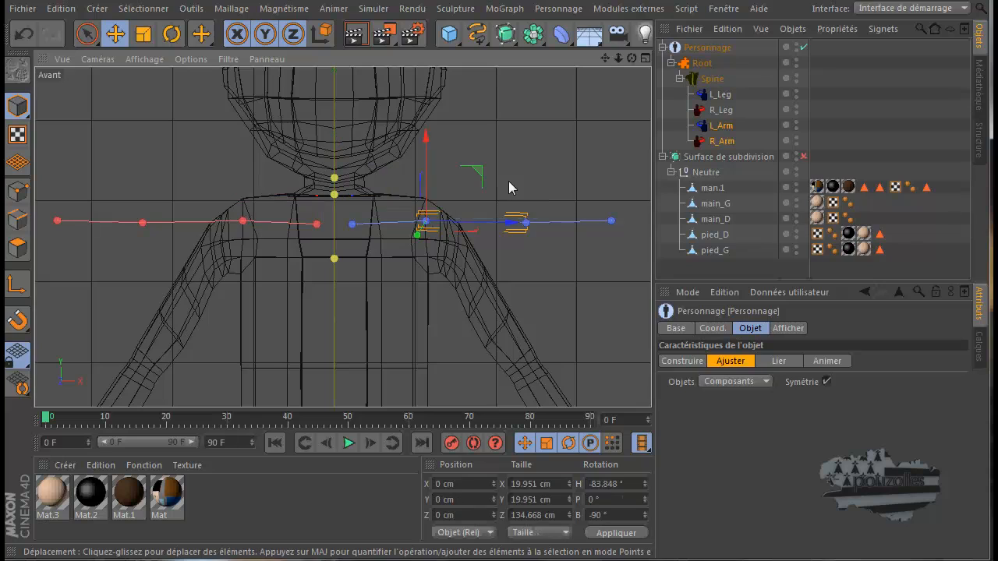
{"action": "left_click_drag", "start_coordinate": [473, 169], "coordinate": [493, 190]}
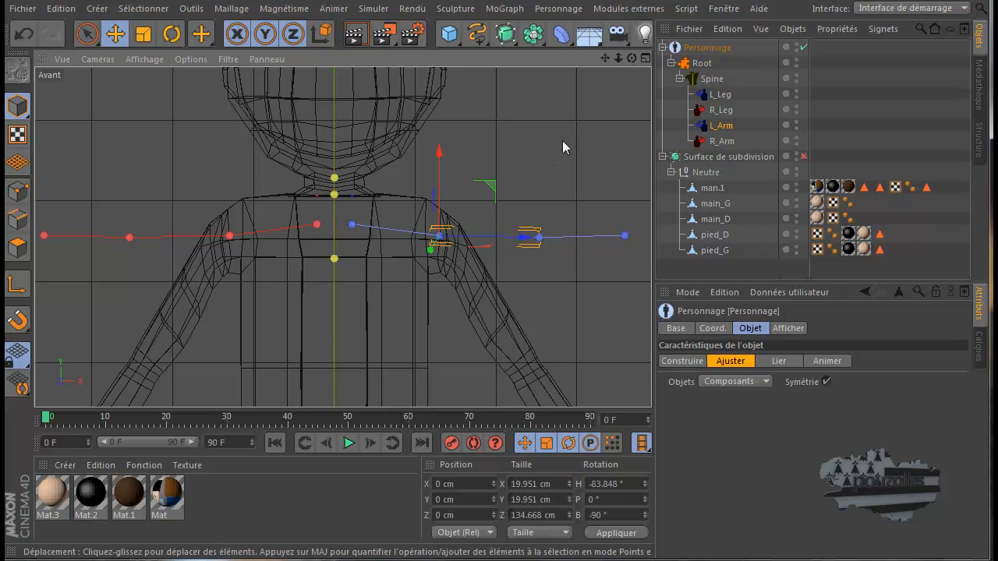
Rotate the L_IK_Shoulder point downward by about 59° in the Avant view to align the arm chain with the mesh's arm
{"action": "left_click", "coordinate": [164, 36]}
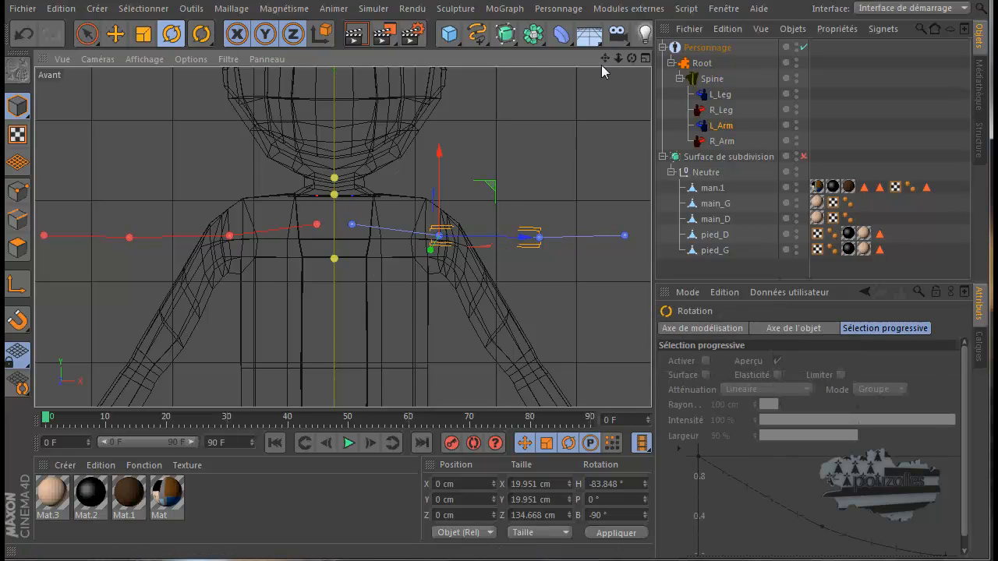
{"action": "left_click_drag", "start_coordinate": [604, 59], "coordinate": [497, 349]}
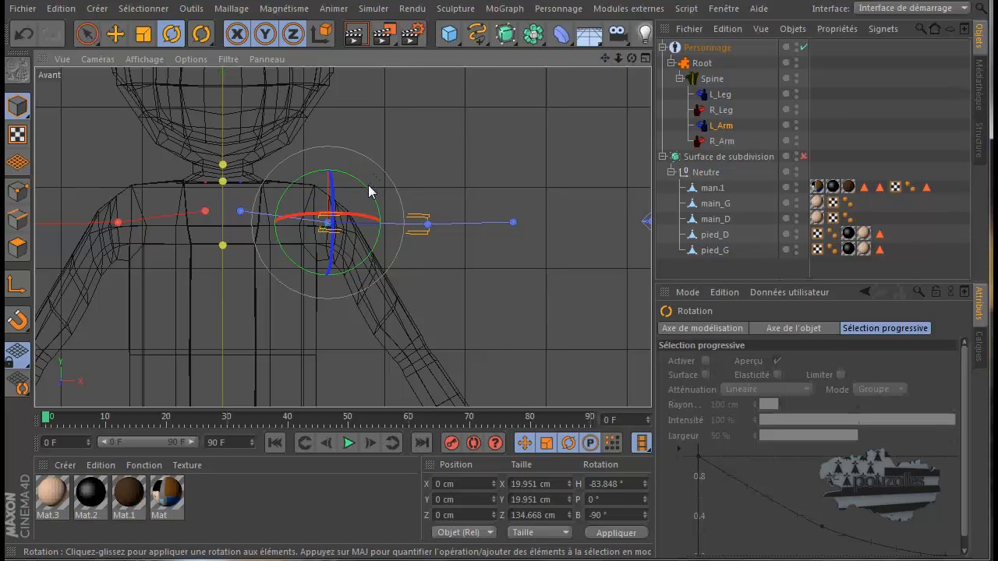
{"action": "left_click_drag", "start_coordinate": [370, 192], "coordinate": [366, 241]}
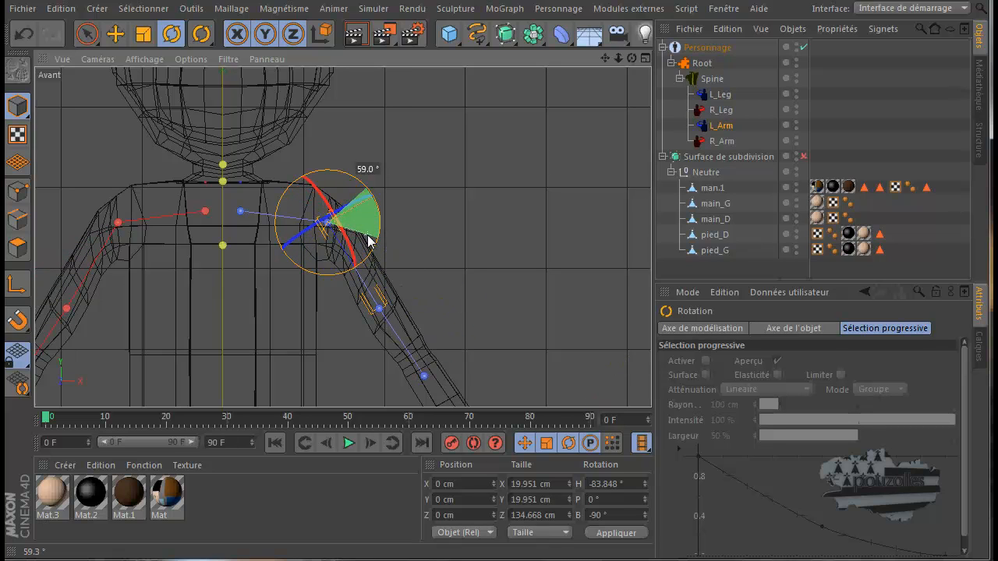
{"action": "left_click_drag", "start_coordinate": [370, 241], "coordinate": [370, 242]}
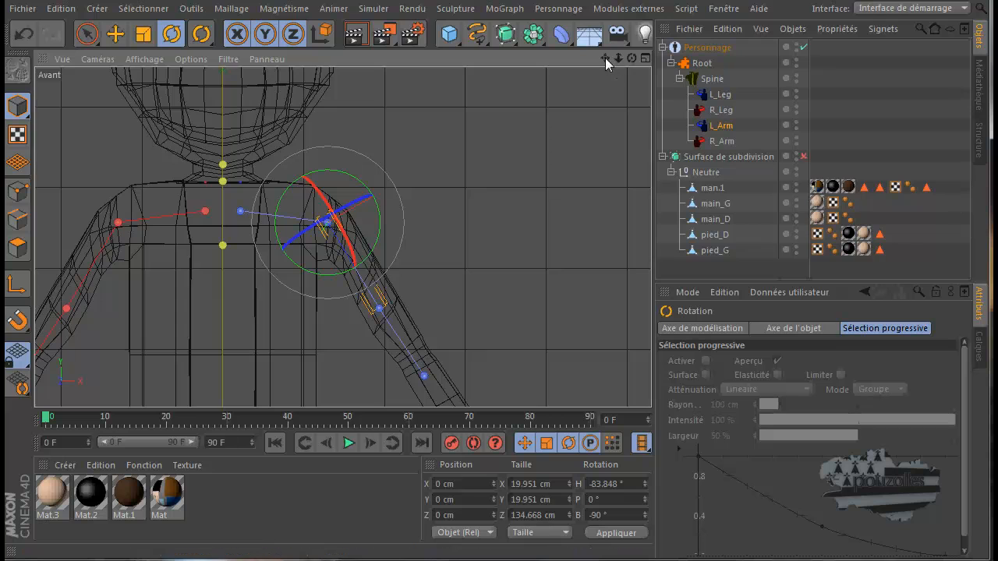
Move the L_IK_Elbow point down and outward along the arm to the mesh's elbow in the Avant view
{"action": "mouse_move", "coordinate": [605, 58]}
{"action": "left_mouse_down"}
{"action": "mouse_move", "coordinate": [498, 335]}
{"action": "mouse_move", "coordinate": [603, 58]}
{"action": "left_mouse_up"}
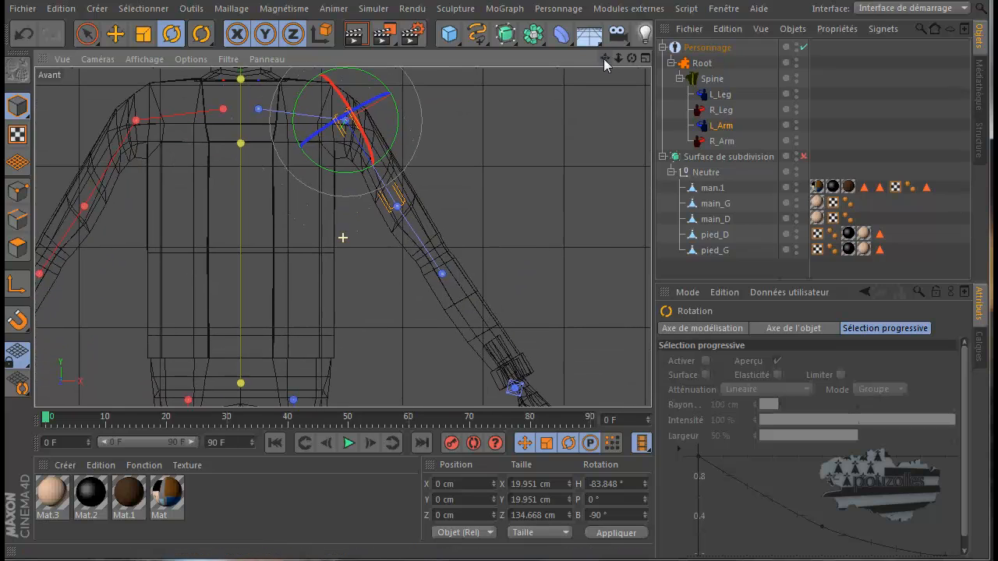
{"action": "left_click", "coordinate": [398, 206]}
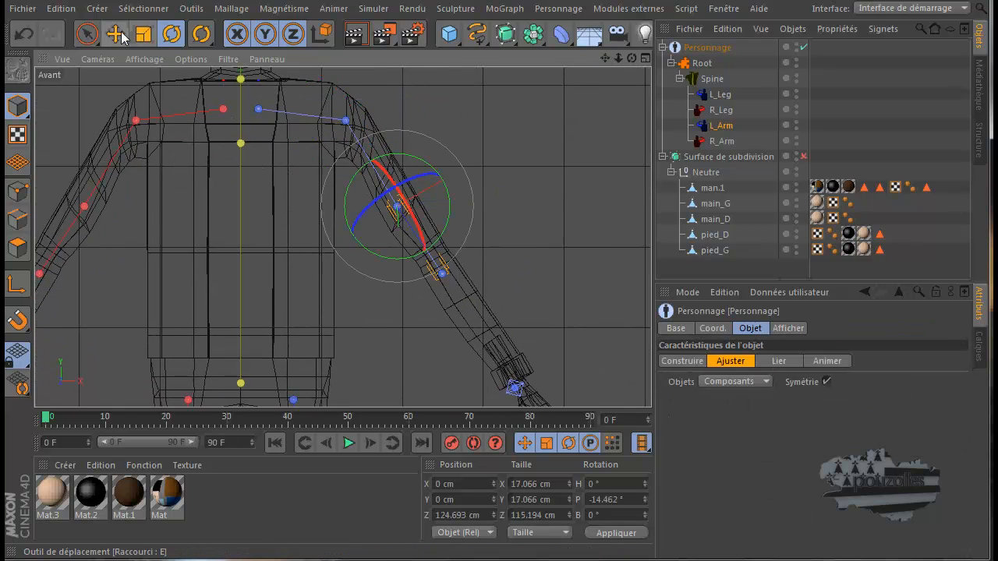
{"action": "left_click", "coordinate": [115, 34]}
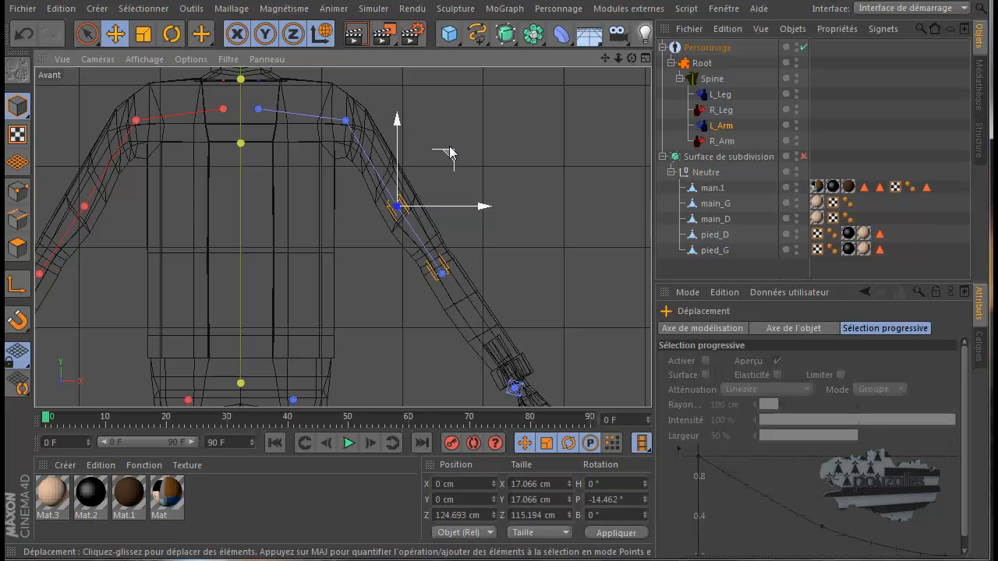
{"action": "left_click_drag", "start_coordinate": [450, 161], "coordinate": [485, 206]}
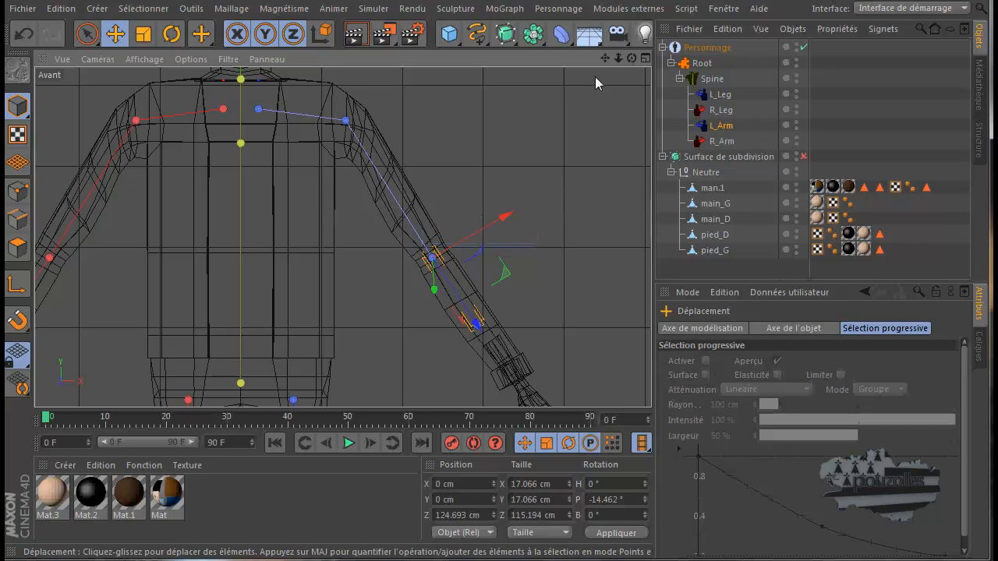
Move the L_IK_Wrist_Tip point down and outward to the mesh's wrist in the Avant view, using world coordinates
{"action": "middle_click_drag", "start_coordinate": [497, 352], "coordinate": [466, 244], "text": "alt"}
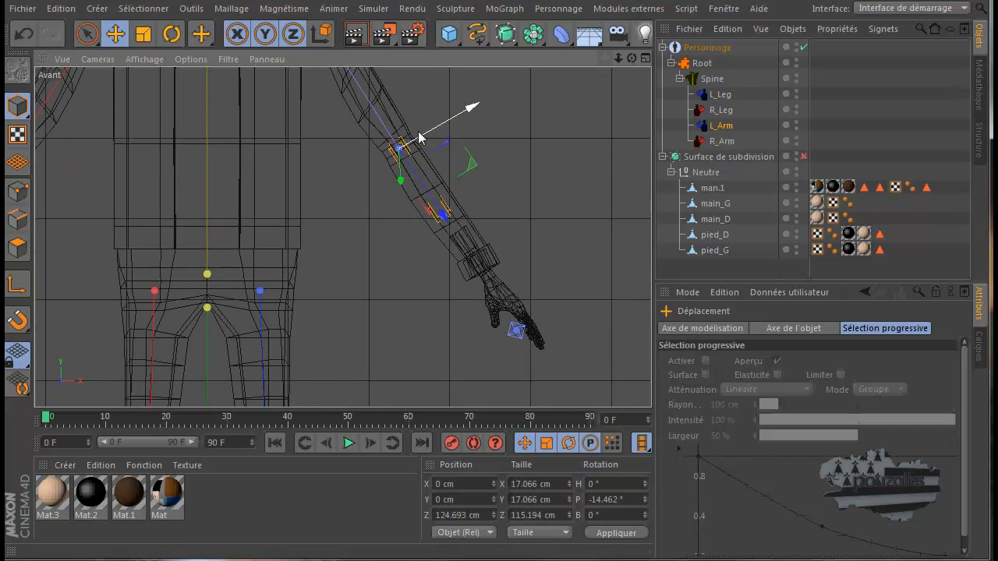
{"action": "left_click", "coordinate": [320, 35]}
{"action": "left_click", "coordinate": [321, 35]}
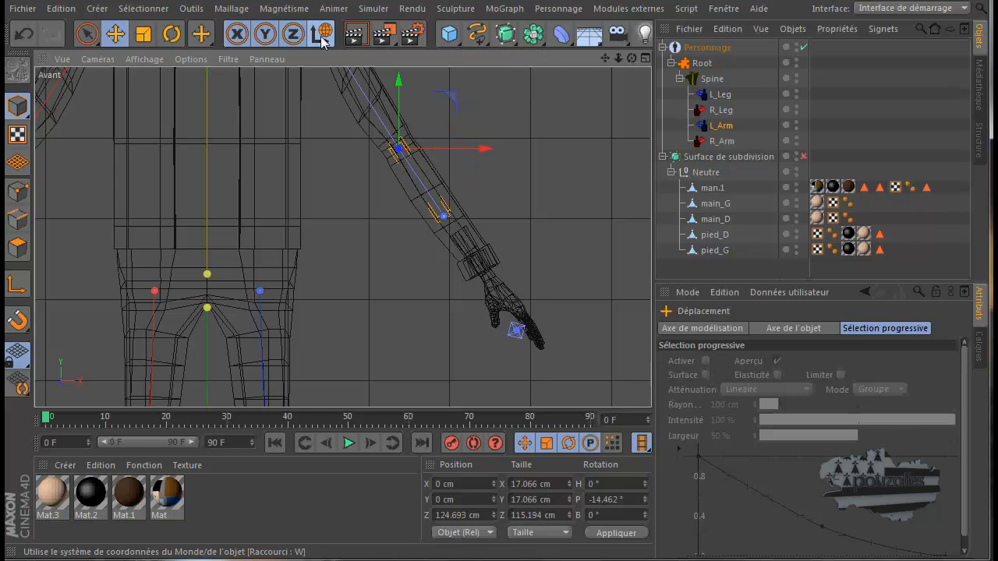
{"action": "left_click", "coordinate": [444, 218]}
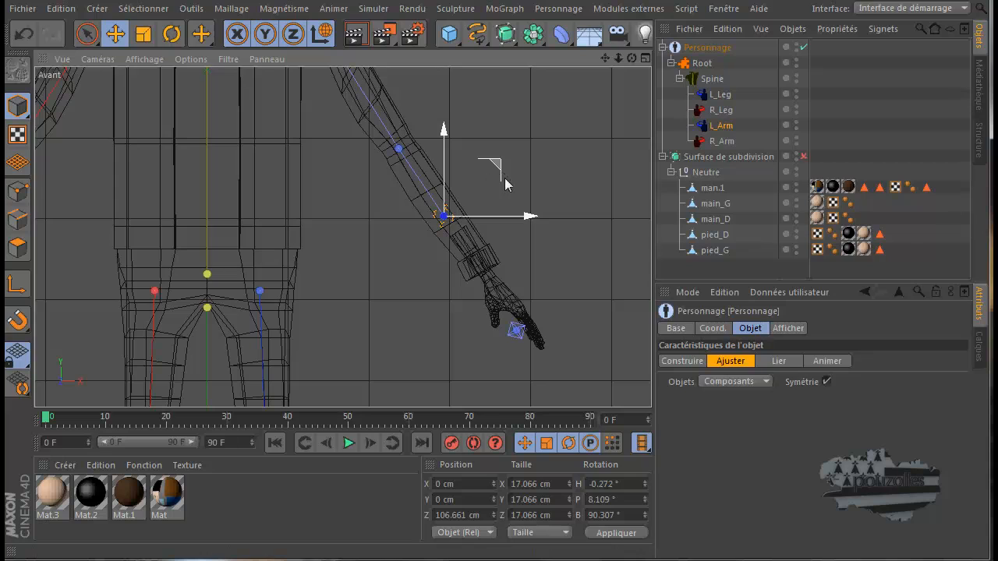
{"action": "left_click_drag", "start_coordinate": [505, 184], "coordinate": [535, 223]}
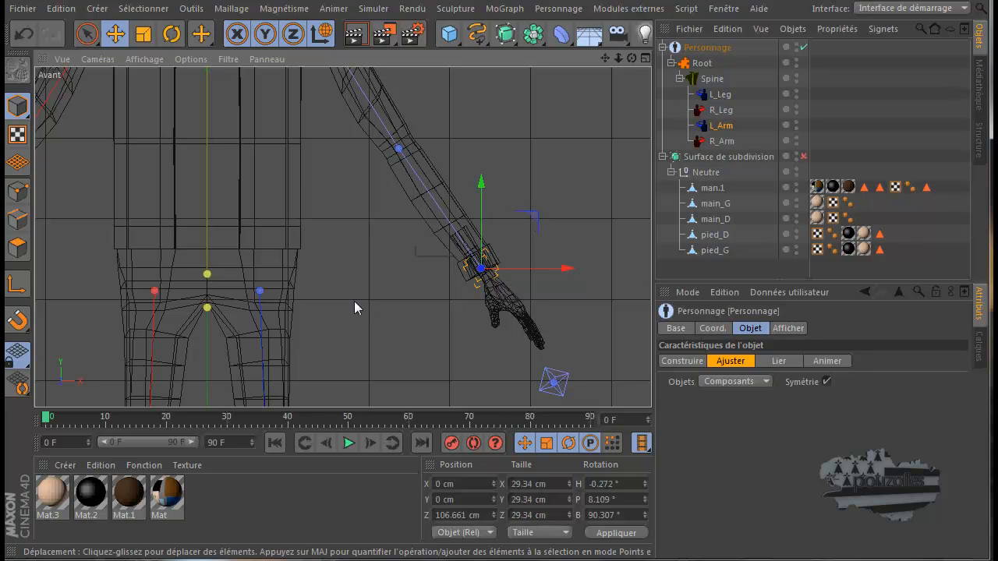
In the Droite view, move the L_BLND_Collar and L_IK_Shoulder points backward along Z to centre them in the shoulder mesh
{"action": "middle_click", "coordinate": [354, 307]}
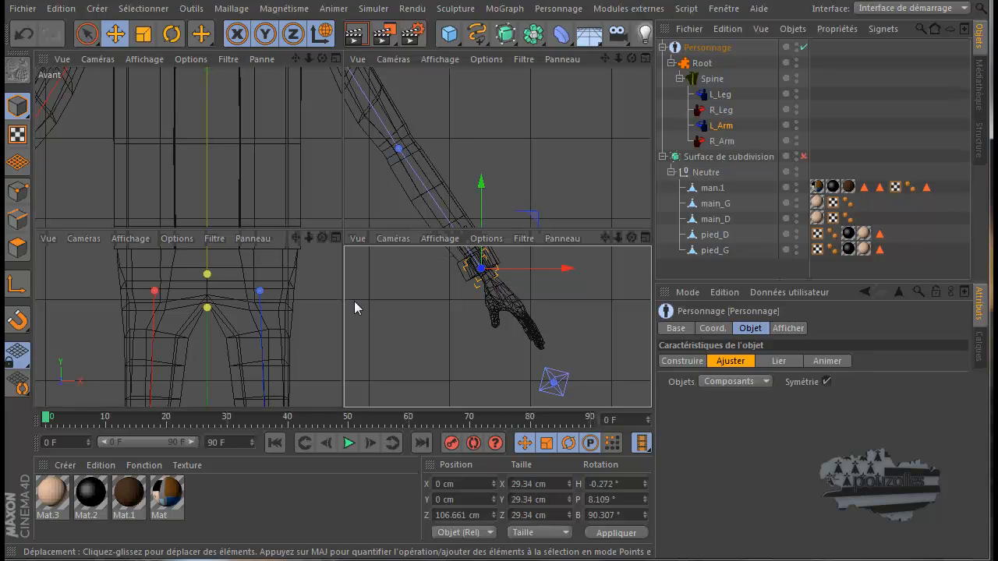
{"action": "middle_click", "coordinate": [311, 312]}
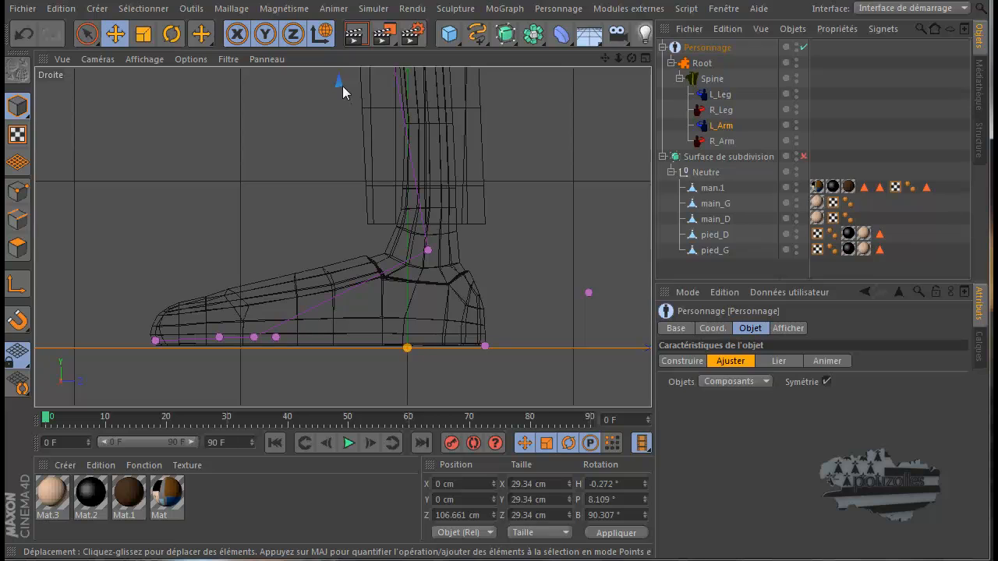
{"action": "scroll", "coordinate": [341, 92], "scroll_direction": "up", "scroll_amount": 8}
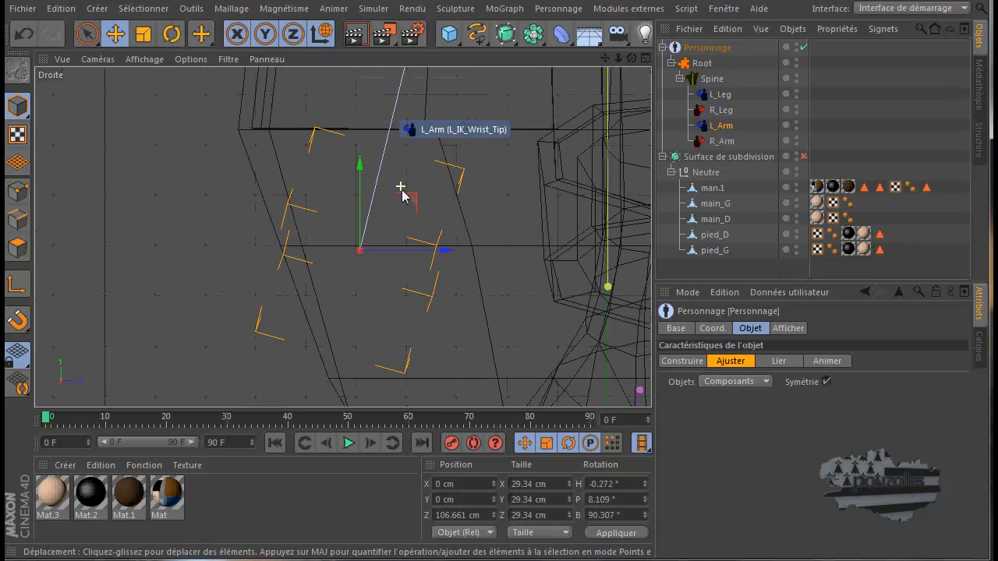
{"action": "scroll", "coordinate": [404, 193], "scroll_direction": "down", "scroll_amount": 5}
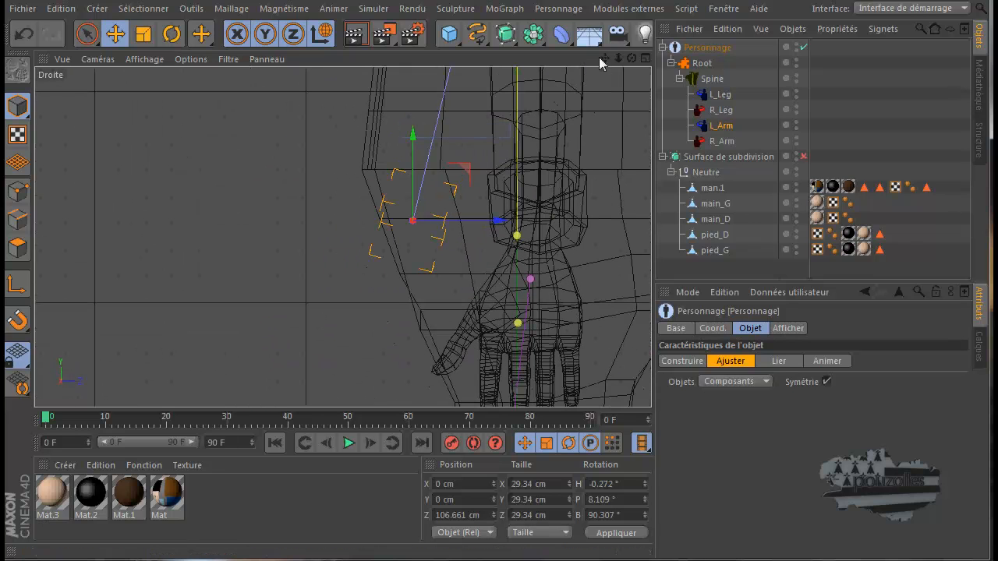
{"action": "mouse_move", "coordinate": [482, 375]}
{"action": "middle_mouse_down", "text": "alt"}
{"action": "mouse_move", "coordinate": [495, 350]}
{"action": "mouse_move", "coordinate": [493, 363]}
{"action": "middle_mouse_up", "text": "alt"}
{"action": "scroll", "coordinate": [458, 196], "scroll_direction": "down", "scroll_amount": 3}
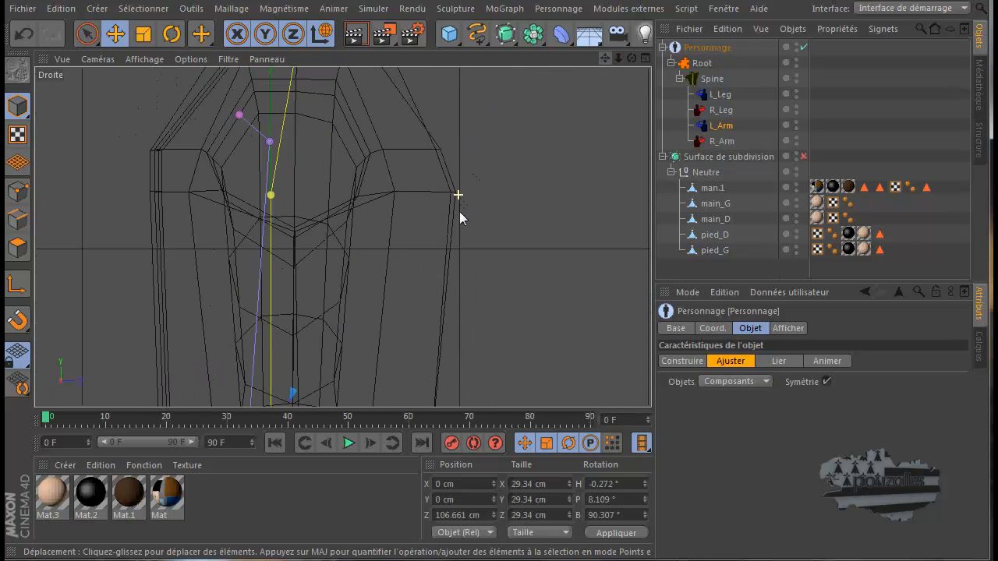
{"action": "middle_click_drag", "start_coordinate": [459, 212], "coordinate": [454, 234], "text": "alt"}
{"action": "scroll", "coordinate": [421, 218], "scroll_direction": "down", "scroll_amount": 2}
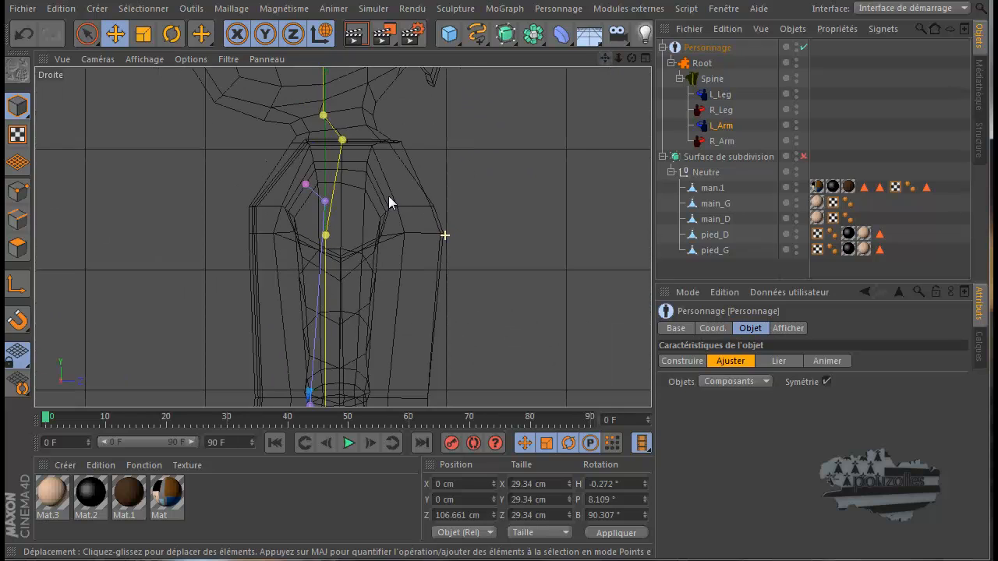
{"action": "left_click", "coordinate": [305, 182]}
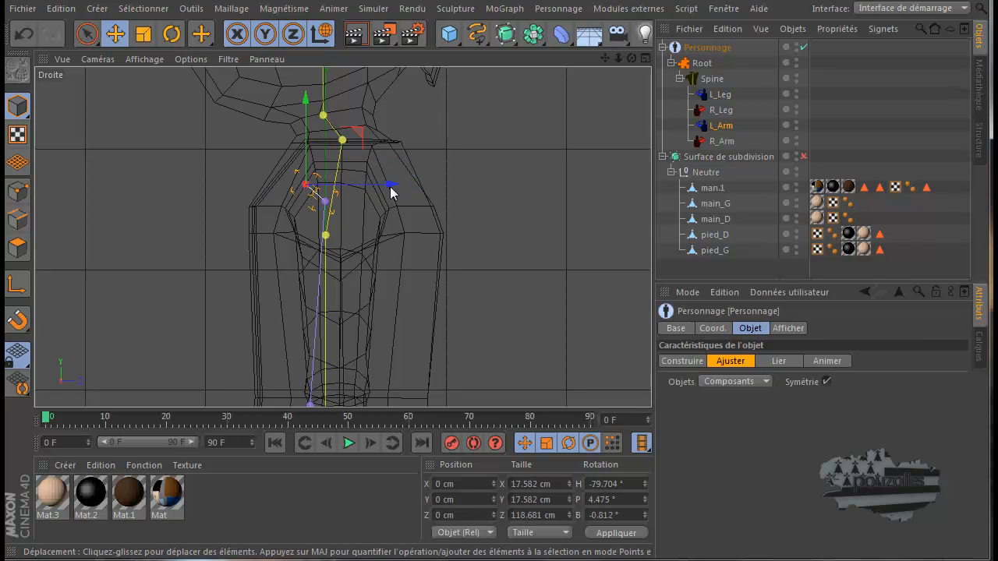
{"action": "left_click_drag", "start_coordinate": [390, 185], "coordinate": [415, 185]}
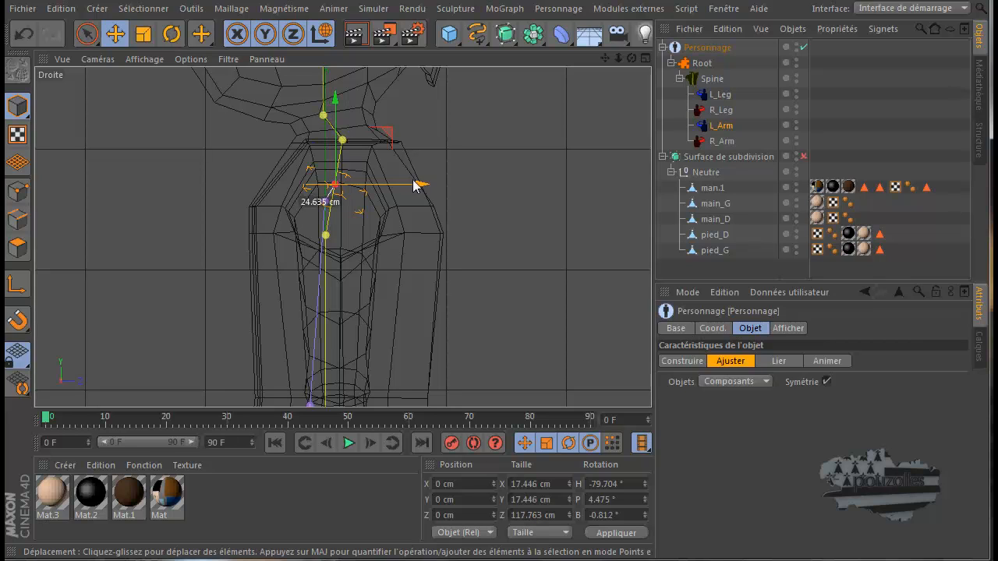
{"action": "left_click", "coordinate": [328, 203]}
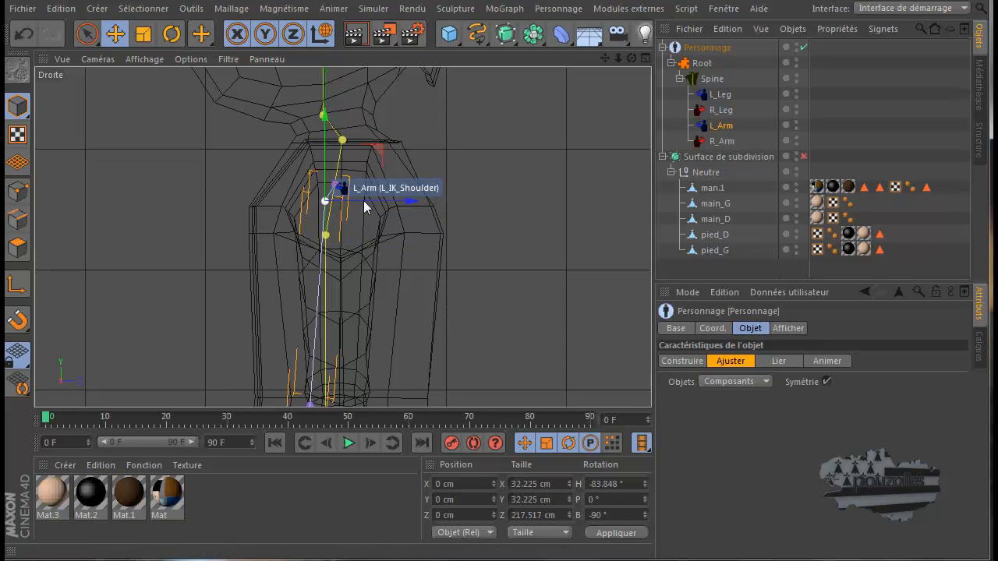
{"action": "left_click_drag", "start_coordinate": [397, 205], "coordinate": [403, 202]}
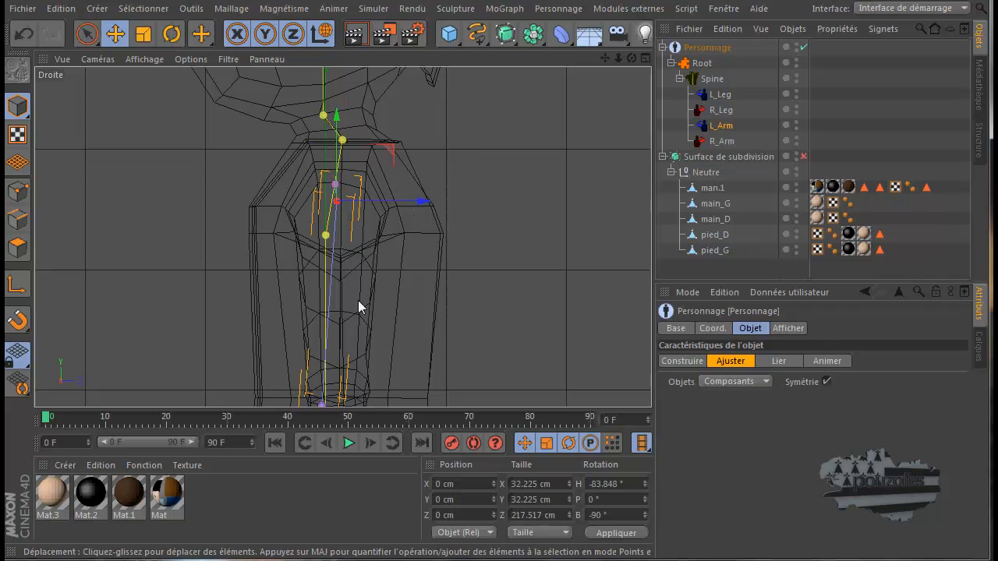
Move the L_IK_Elbow point backward along Z toward the back of the elbow, and the L_IK_Wrist_Tip point backward into the wrist's centre
{"action": "mouse_move", "coordinate": [603, 60]}
{"action": "left_mouse_down"}
{"action": "mouse_move", "coordinate": [496, 347]}
{"action": "mouse_move", "coordinate": [601, 64]}
{"action": "left_mouse_up"}
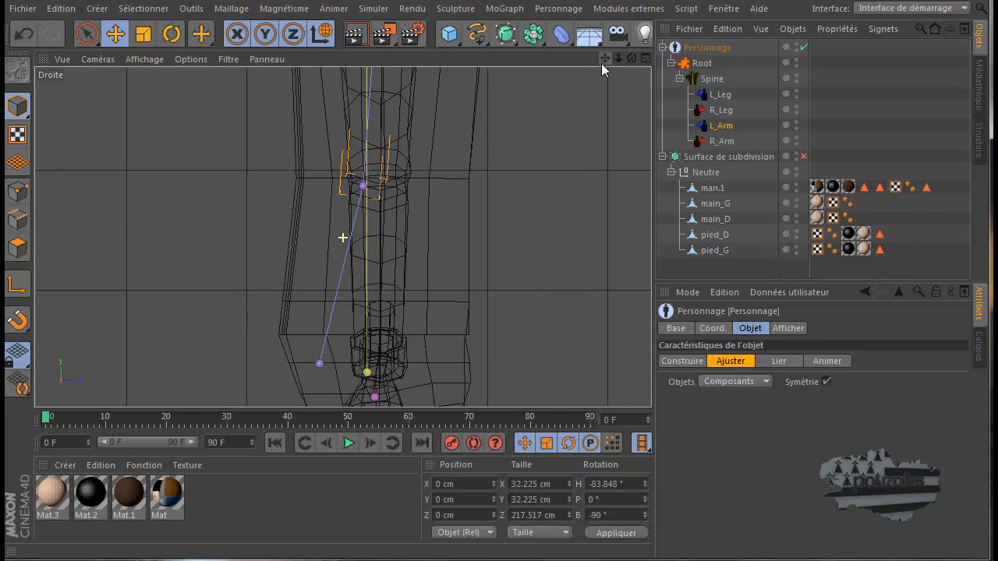
{"action": "left_click", "coordinate": [366, 187]}
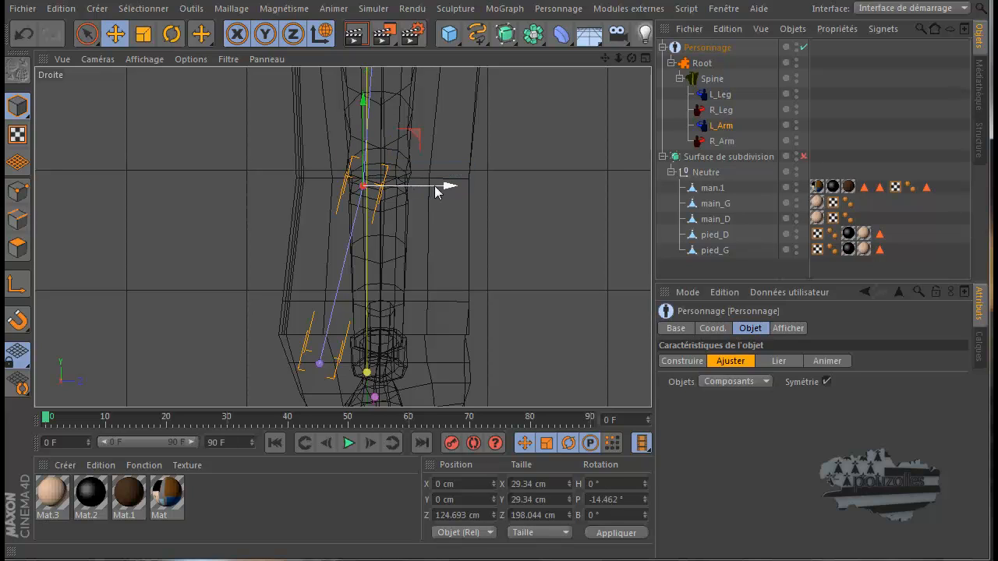
{"action": "left_click_drag", "start_coordinate": [448, 190], "coordinate": [468, 190]}
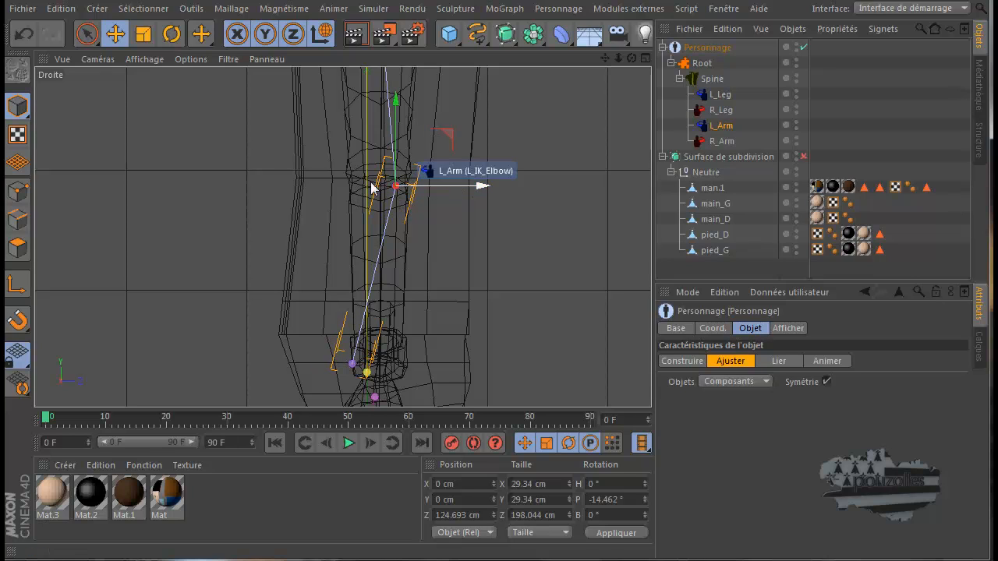
{"action": "left_click", "coordinate": [351, 365]}
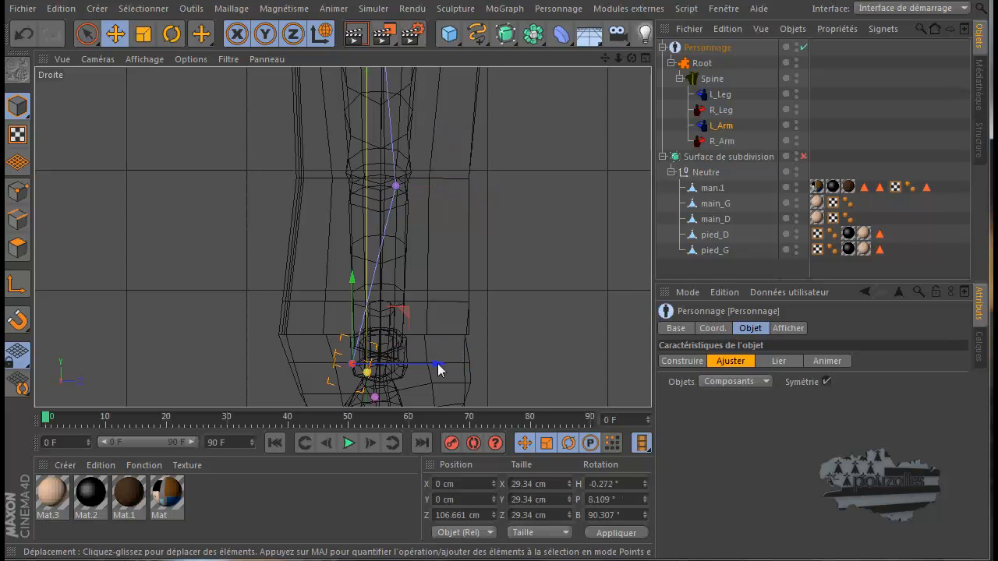
{"action": "left_click_drag", "start_coordinate": [446, 364], "coordinate": [465, 365]}
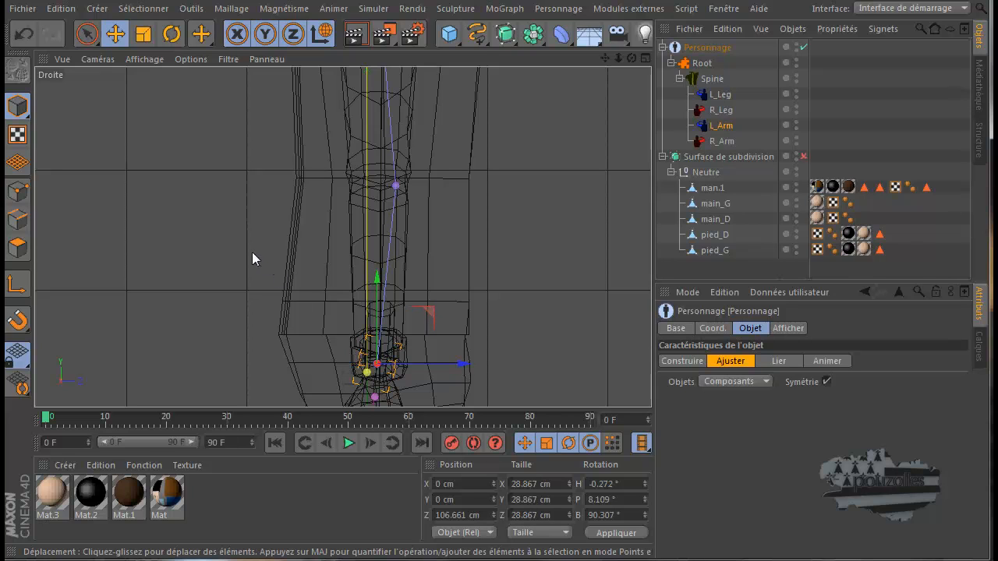
Examine the fit of the arm points on the whole character in the Perspective view
{"action": "middle_click", "coordinate": [252, 252]}
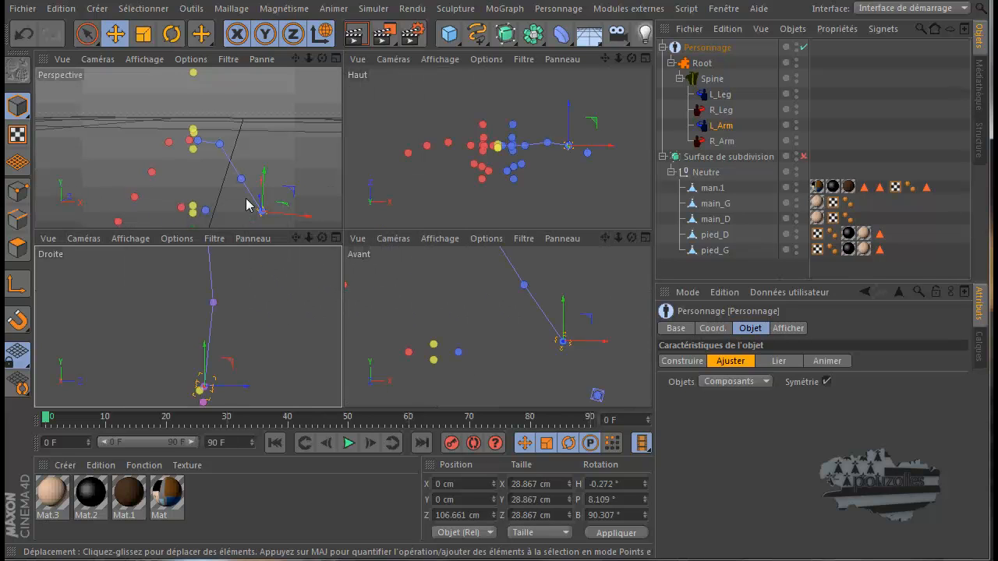
{"action": "middle_click", "coordinate": [249, 206]}
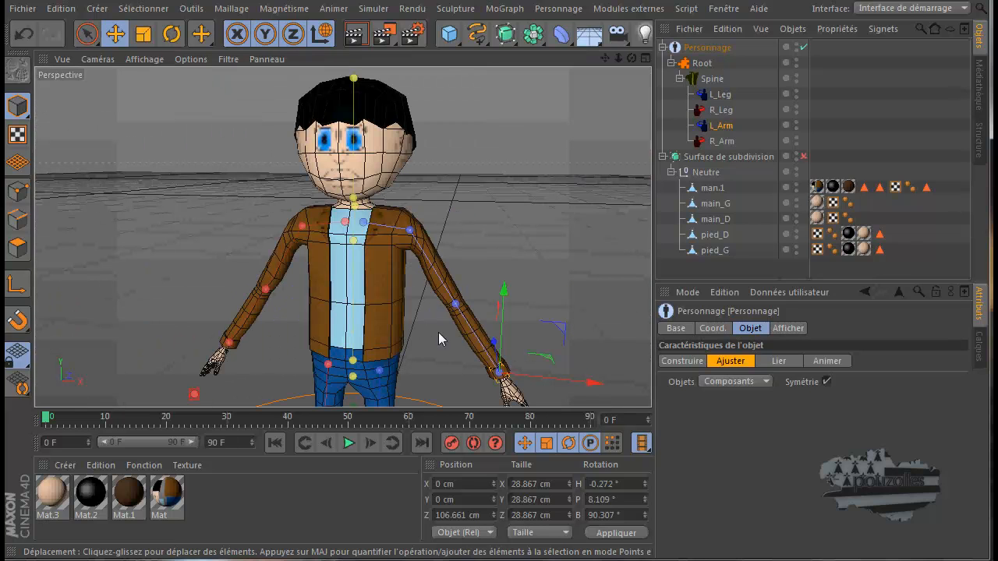
{"action": "mouse_move", "coordinate": [489, 347]}
{"action": "left_mouse_down"}
{"action": "mouse_move", "coordinate": [481, 345]}
{"action": "mouse_move", "coordinate": [492, 339]}
{"action": "mouse_move", "coordinate": [499, 354]}
{"action": "mouse_move", "coordinate": [514, 348]}
{"action": "mouse_move", "coordinate": [477, 349]}
{"action": "mouse_move", "coordinate": [496, 349]}
{"action": "mouse_move", "coordinate": [500, 338]}
{"action": "mouse_move", "coordinate": [498, 355]}
{"action": "mouse_move", "coordinate": [503, 343]}
{"action": "left_mouse_up"}
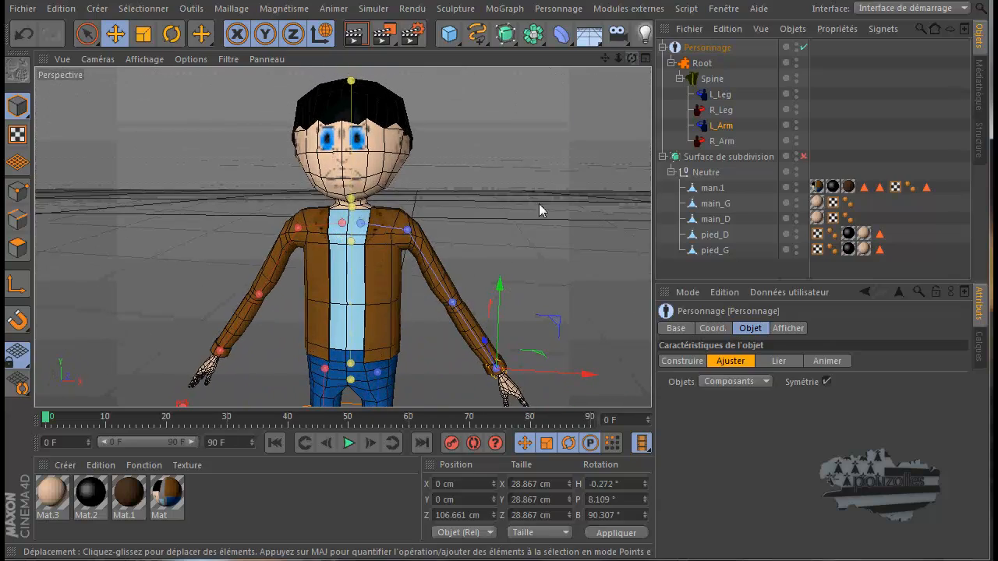
{"action": "scroll", "coordinate": [533, 209], "scroll_direction": "down", "scroll_amount": 5}
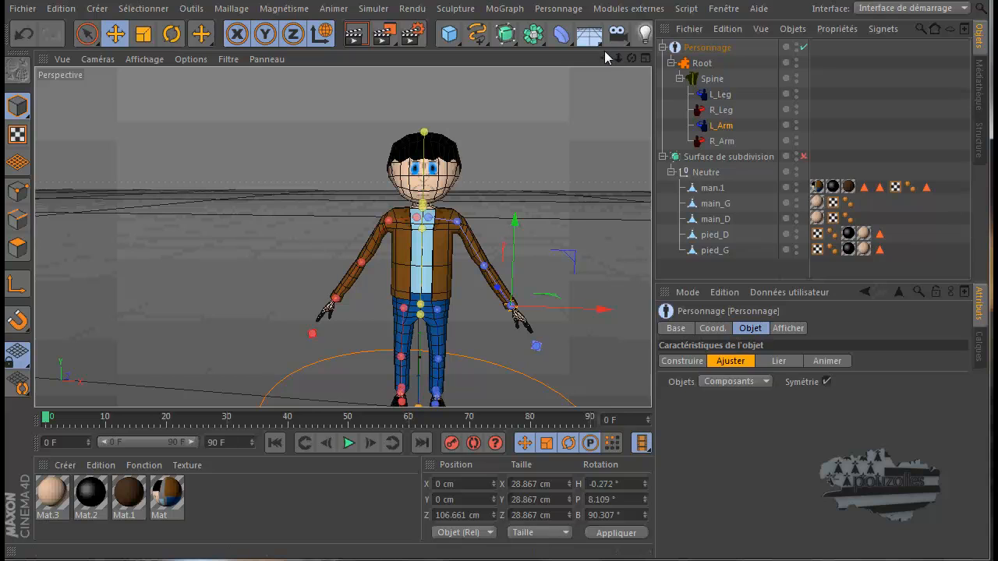
{"action": "mouse_move", "coordinate": [483, 350]}
{"action": "left_mouse_down", "text": "alt"}
{"action": "mouse_move", "coordinate": [504, 328]}
{"action": "mouse_move", "coordinate": [492, 346]}
{"action": "mouse_move", "coordinate": [499, 352]}
{"action": "left_mouse_up", "text": "alt"}
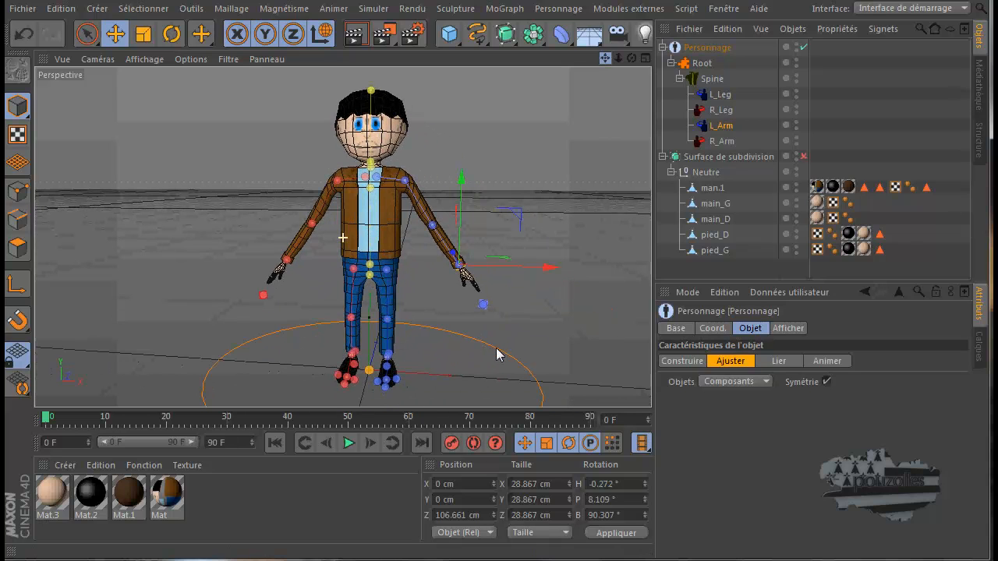